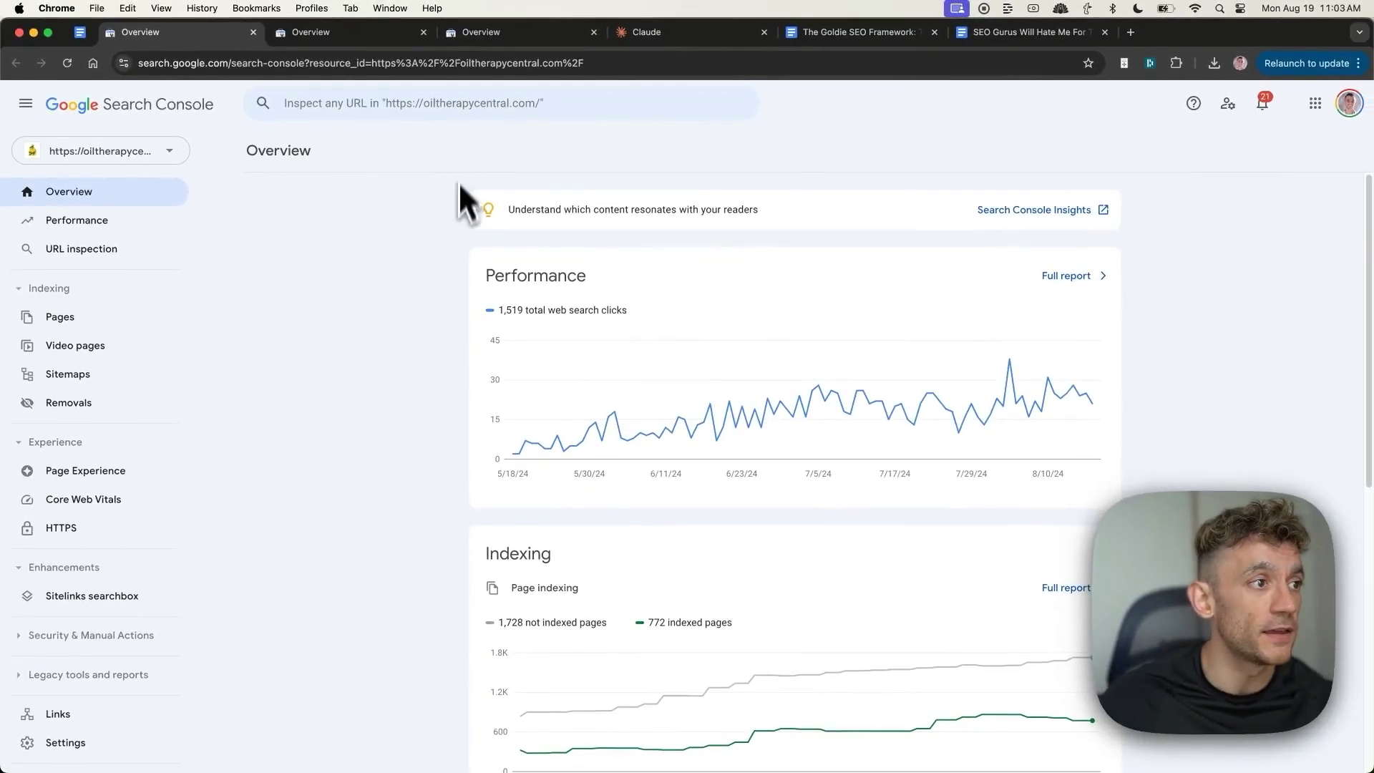
Examine the search performance charts and click totals of the oiltherapycentral.com, adeptinslides.com and outlookassist.com properties in Search Console
mouse_move(519, 452)
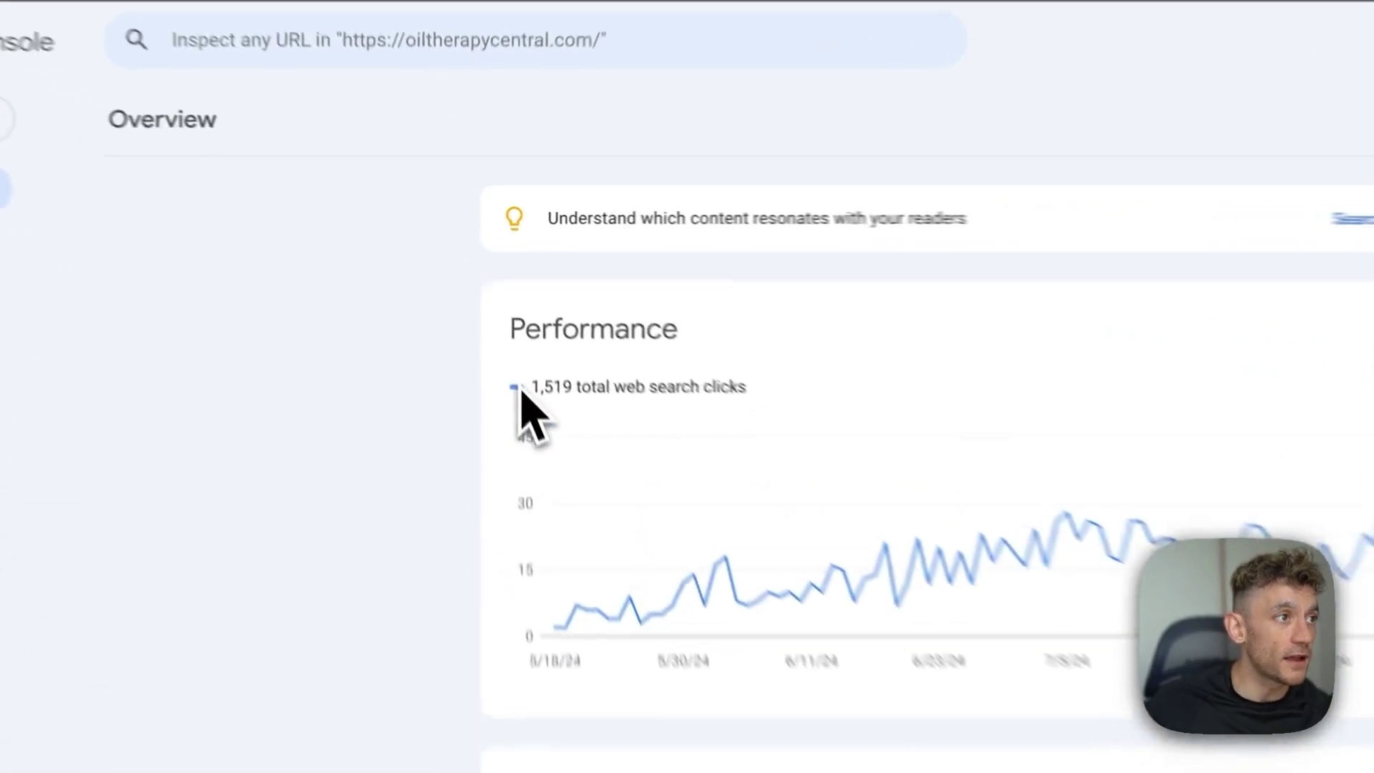
left_click_drag(494, 312, 625, 312)
left_click(914, 463)
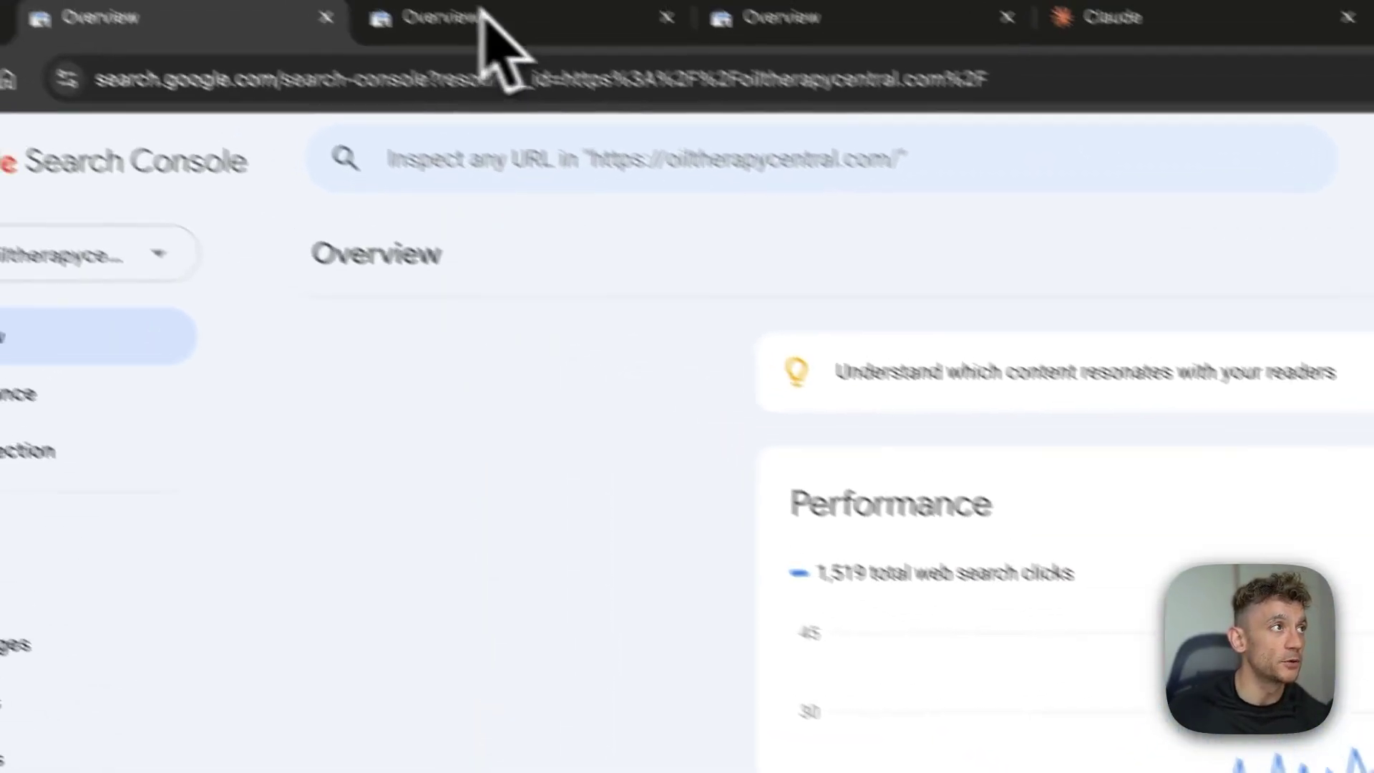
left_click(487, 22)
scroll(858, 709, "down", 5)
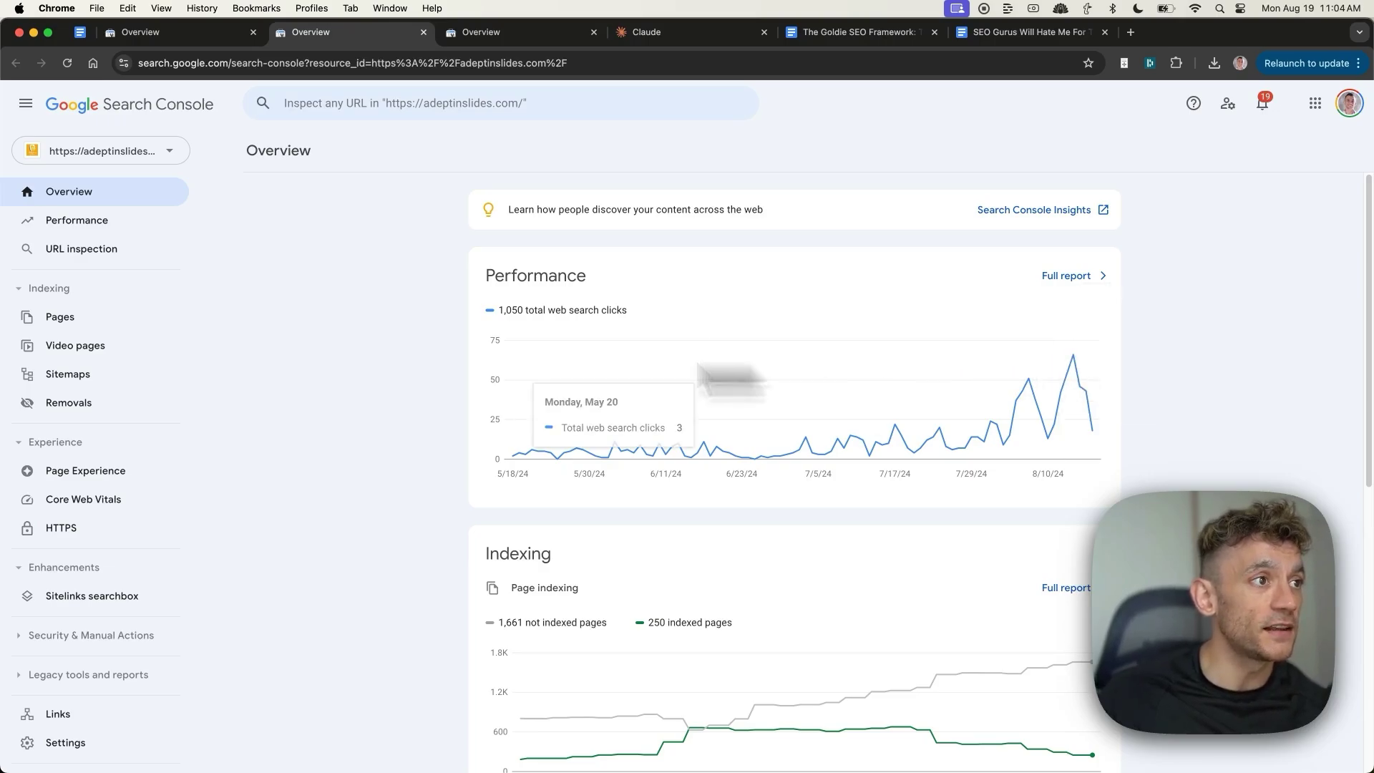
triple_click(589, 315)
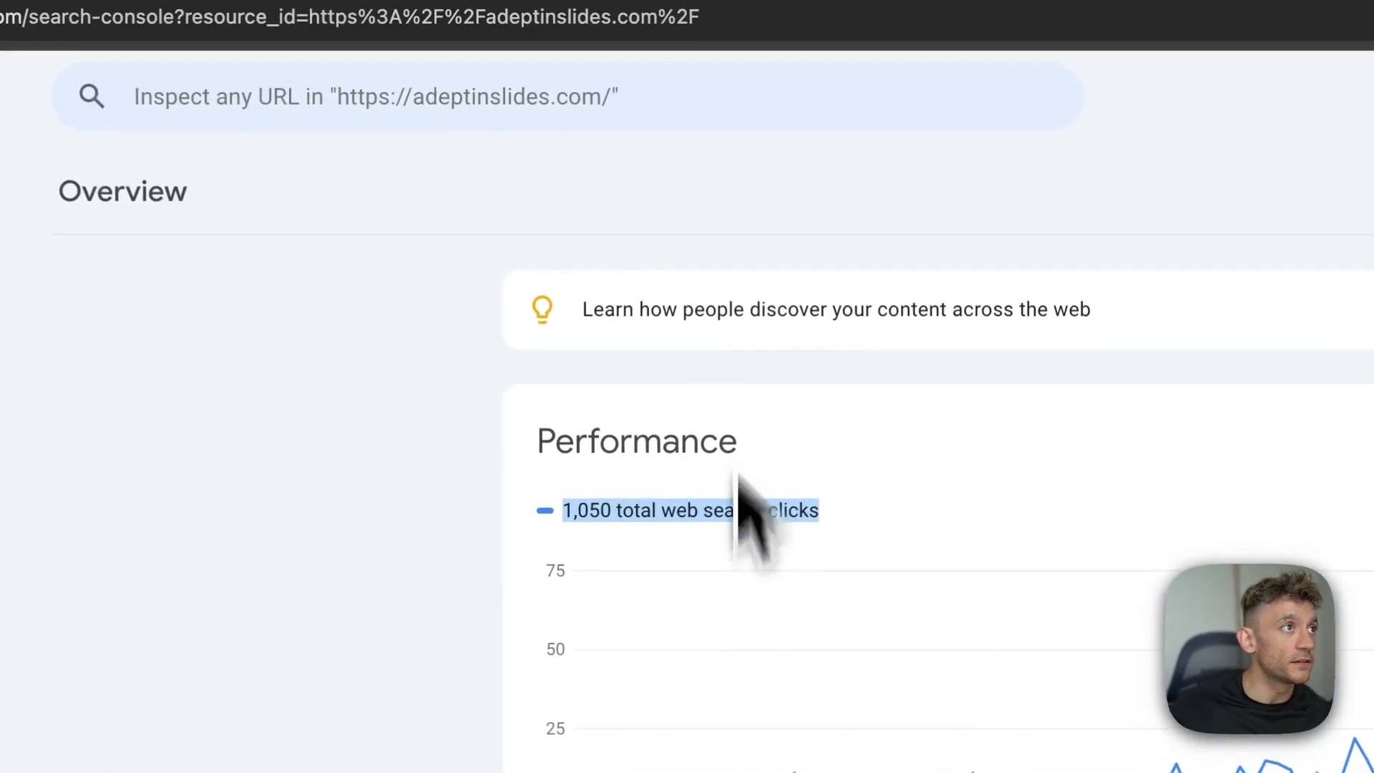
left_click(610, 91)
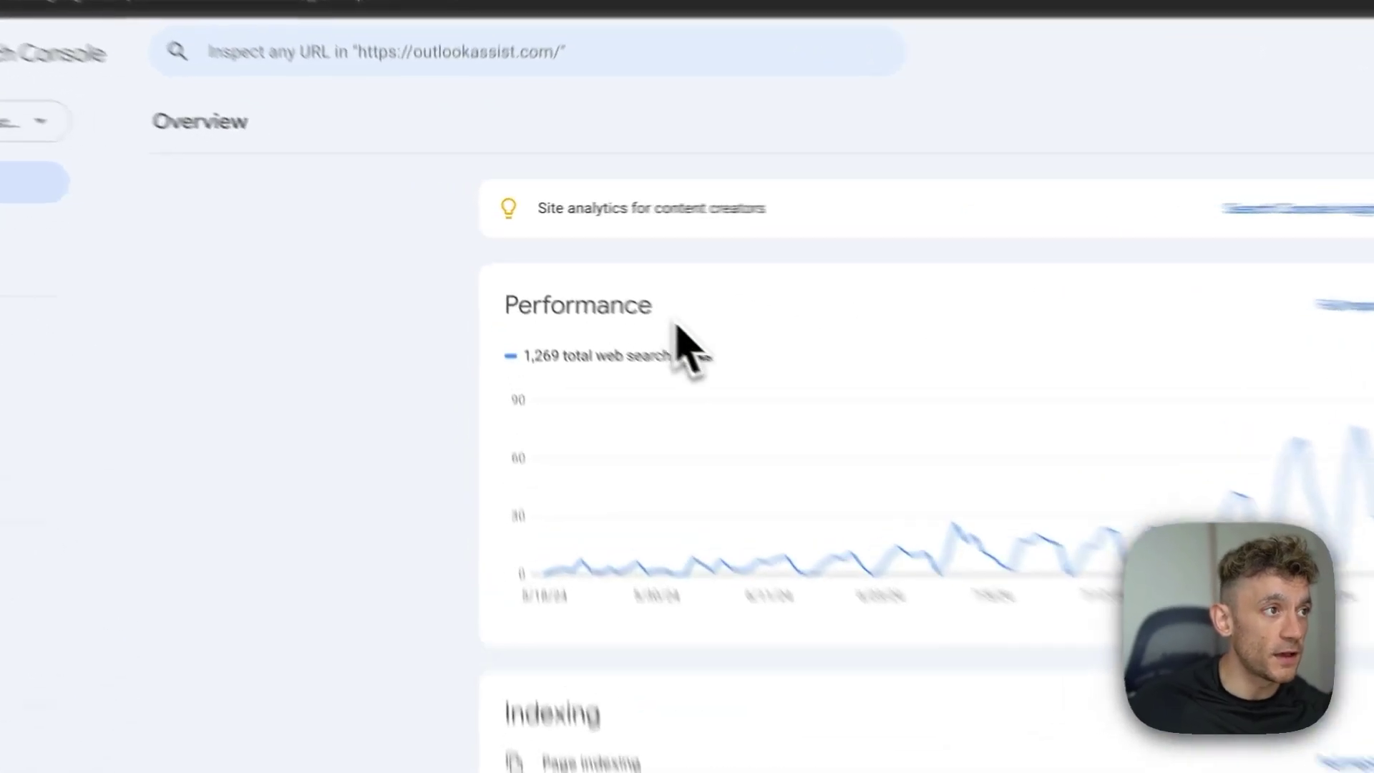
left_click_drag(714, 356, 528, 354)
left_click(347, 382)
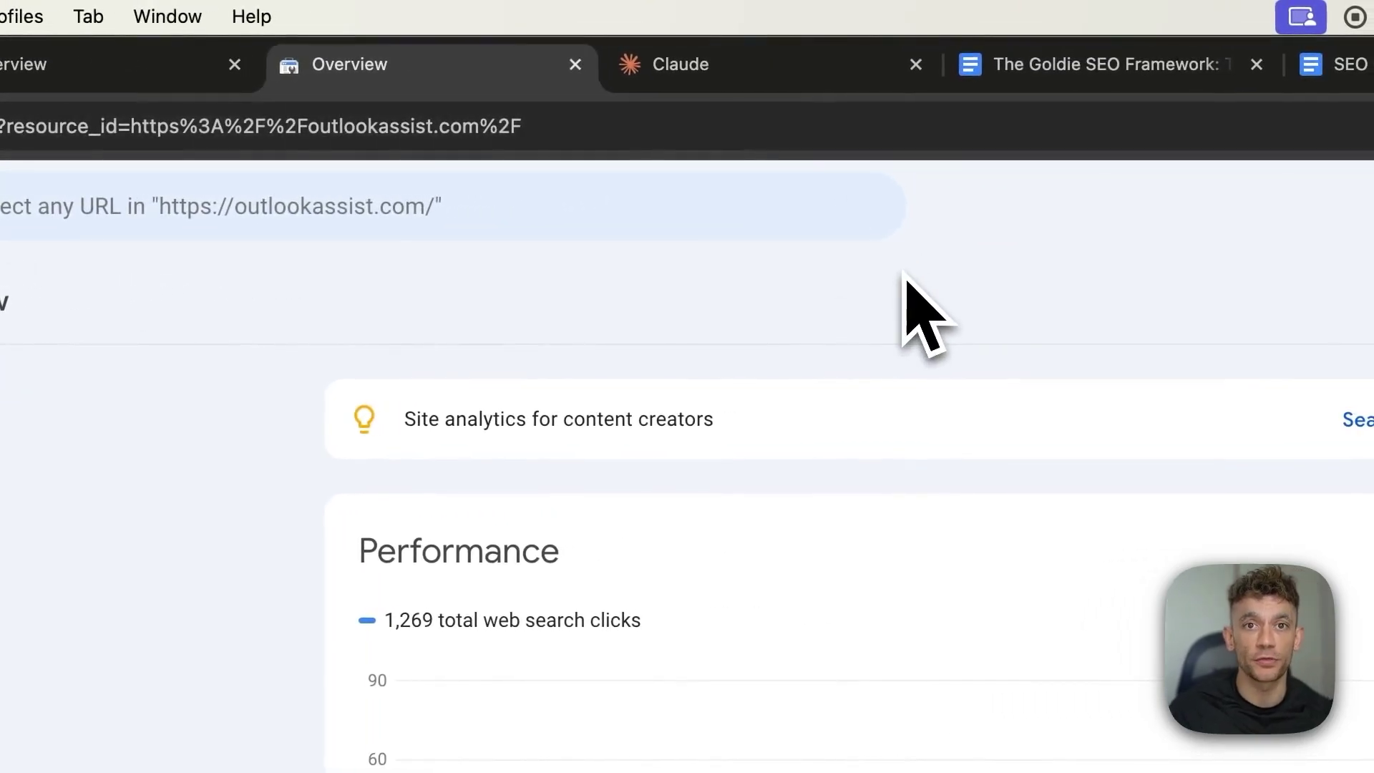
Read the "Stake Your Claim" tips on finding a new domain in the SEO framework document
left_click(859, 73)
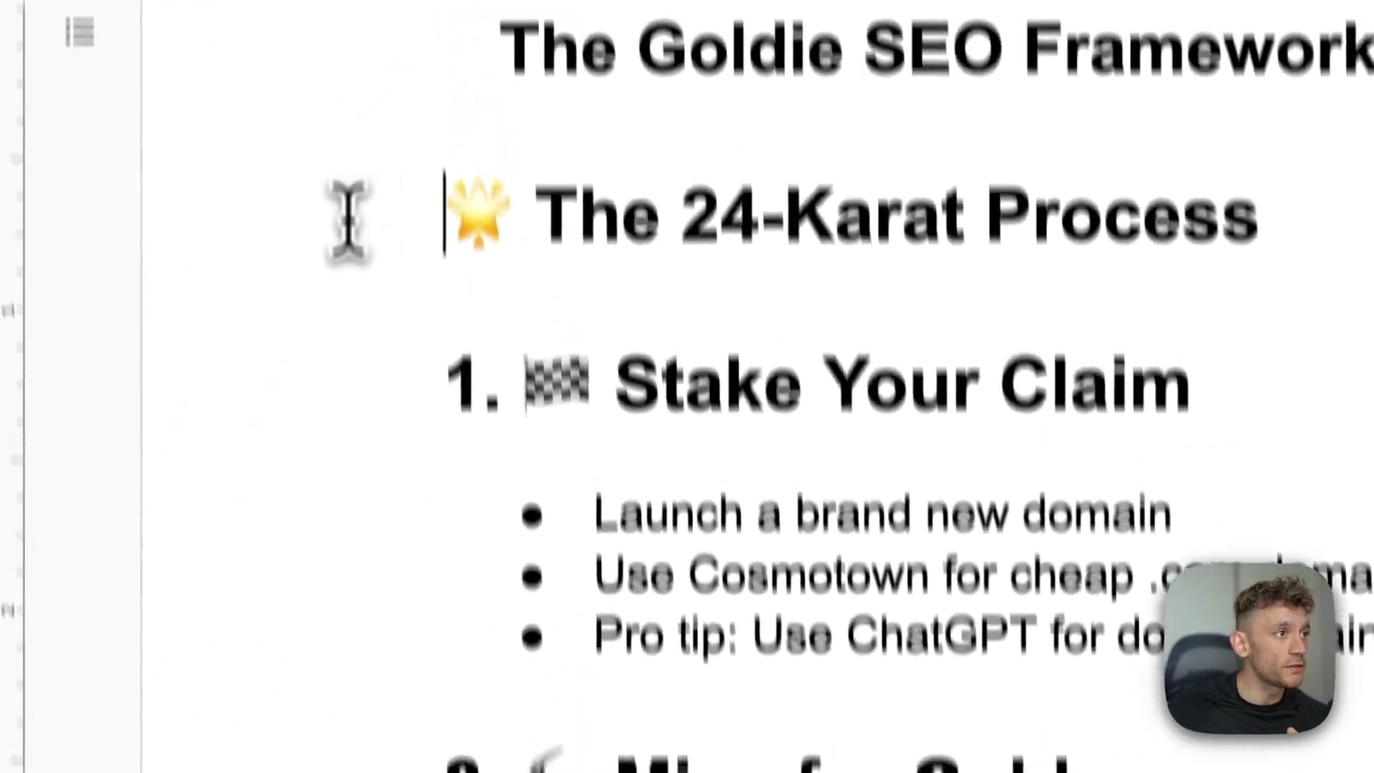
left_click_drag(173, 302, 793, 330)
left_click(216, 620)
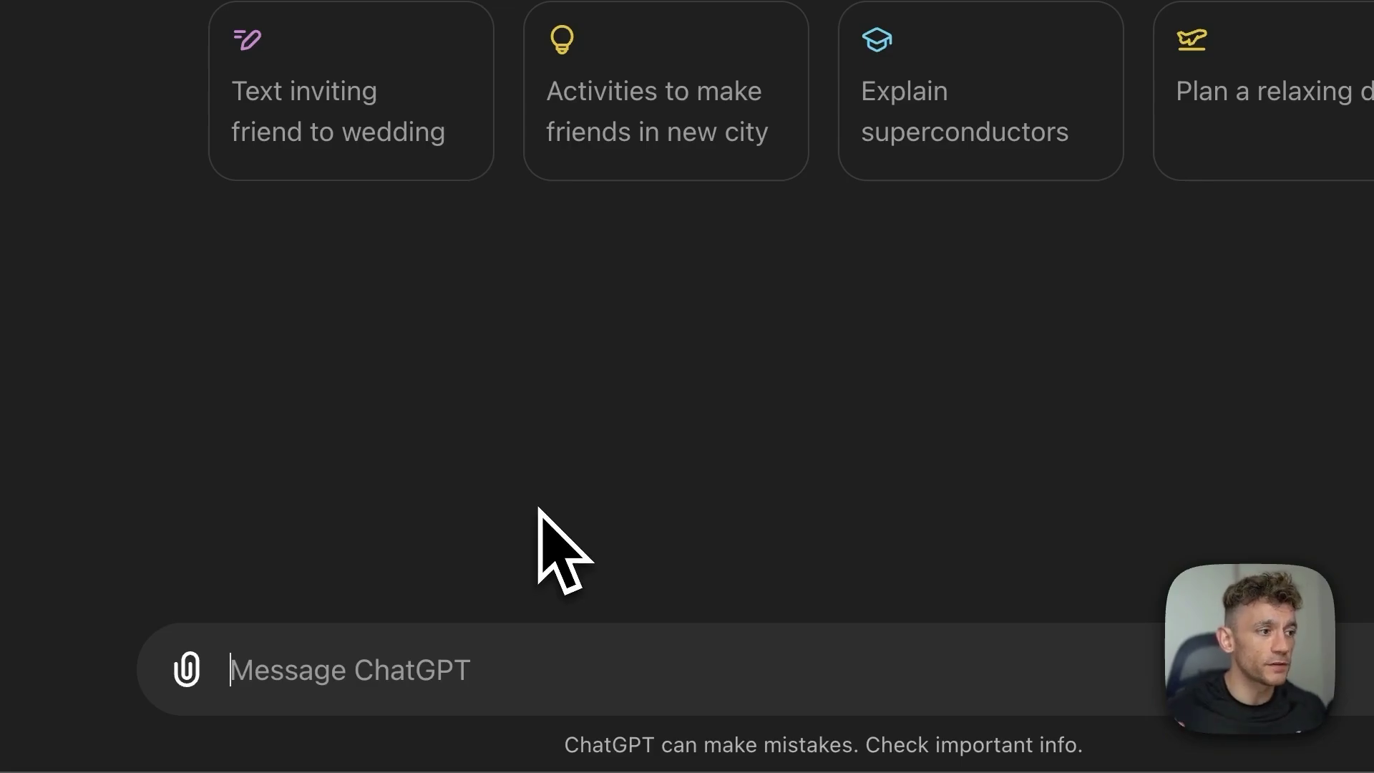
Ask ChatGPT "Give me domain names for an SEO service"
type("SEO service")
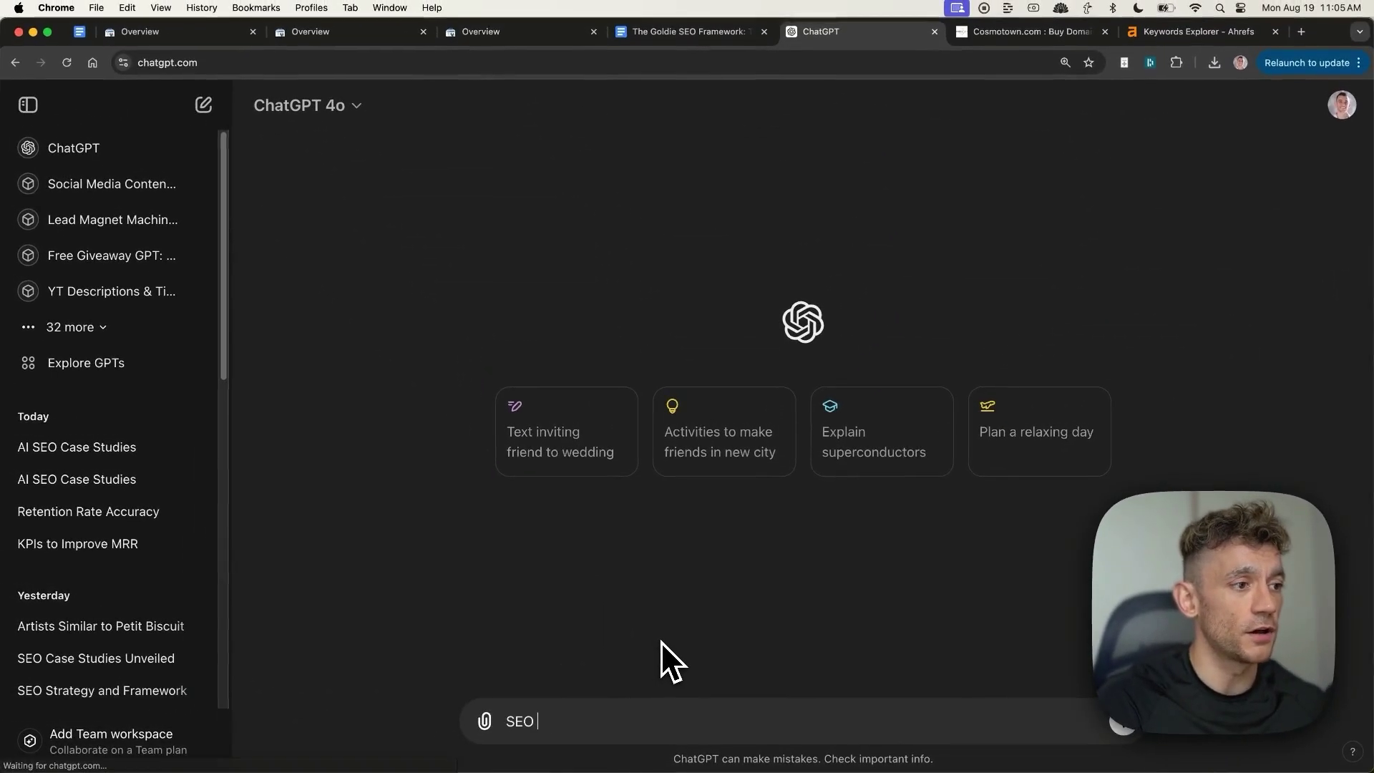
key("super+a")
key("Left")
type("Give me domain names for a")
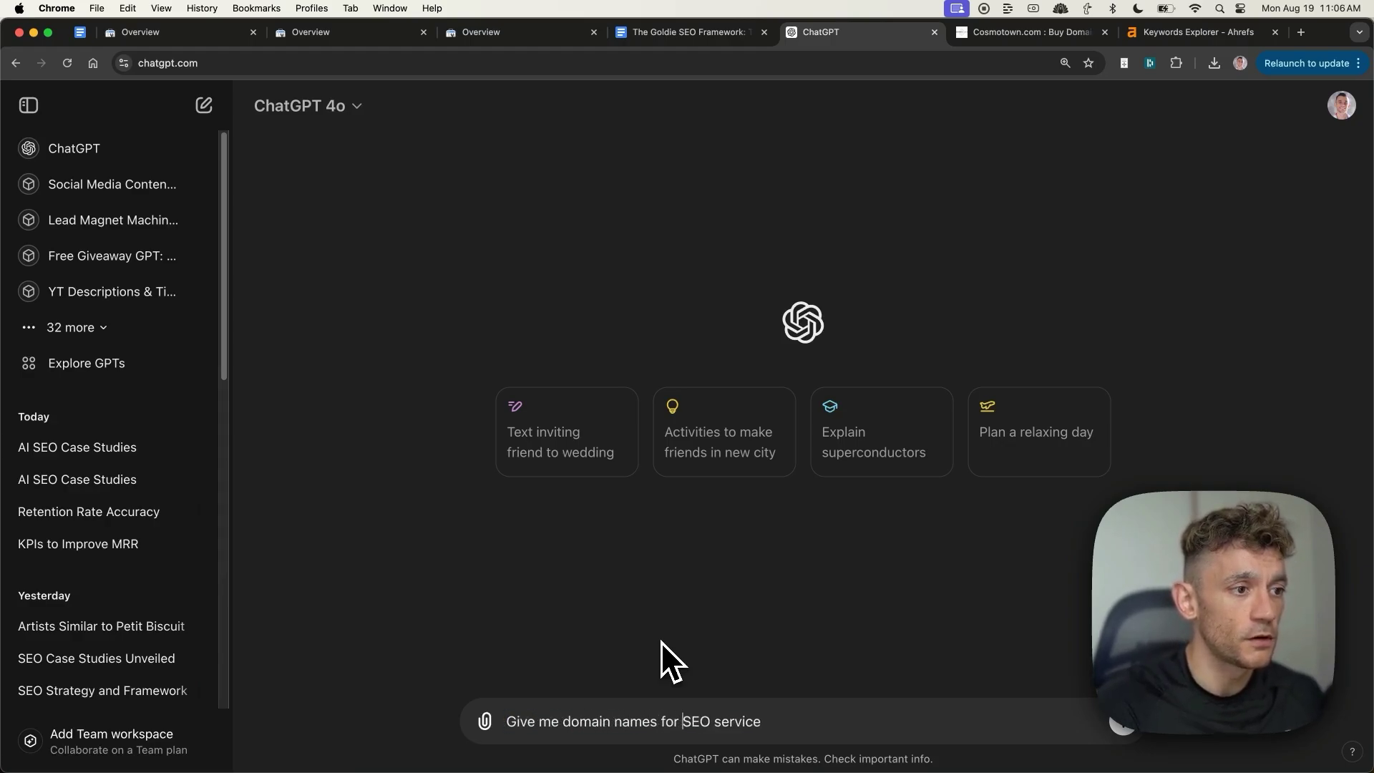
type("n")
key("Return")
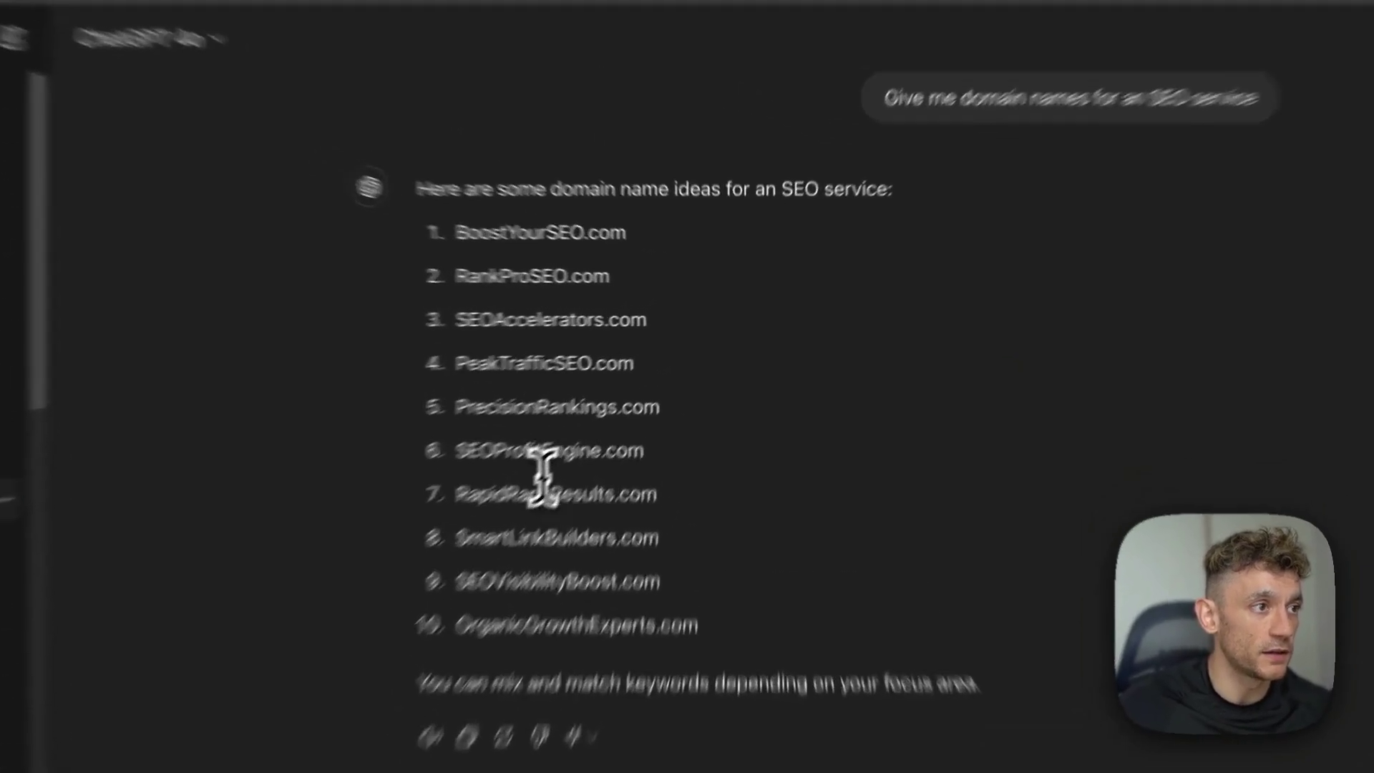
Search Cosmotown for the ChatGPT suggestion RapidRankResults.com and view the offer for that name among the AI-suggested domains
double_click(620, 464)
key("super+c")
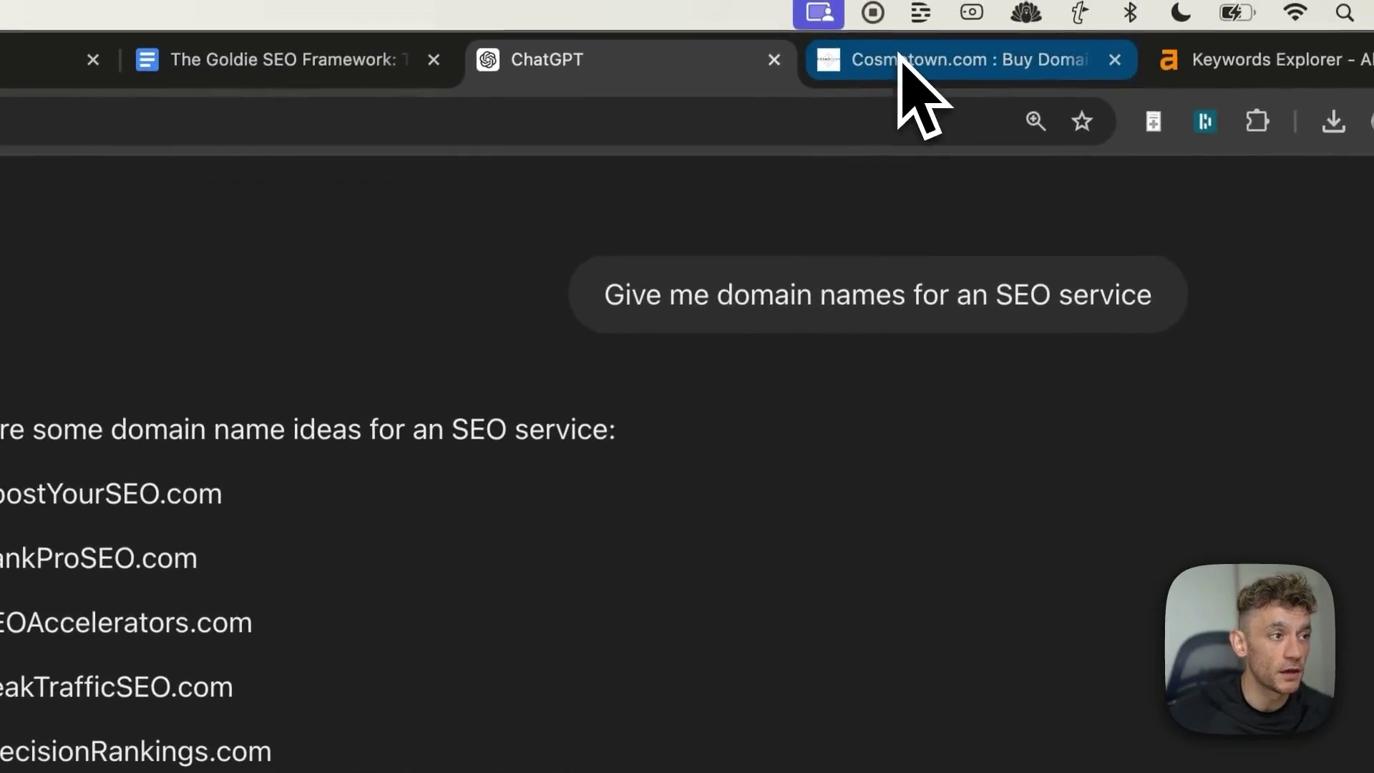
left_click(898, 58)
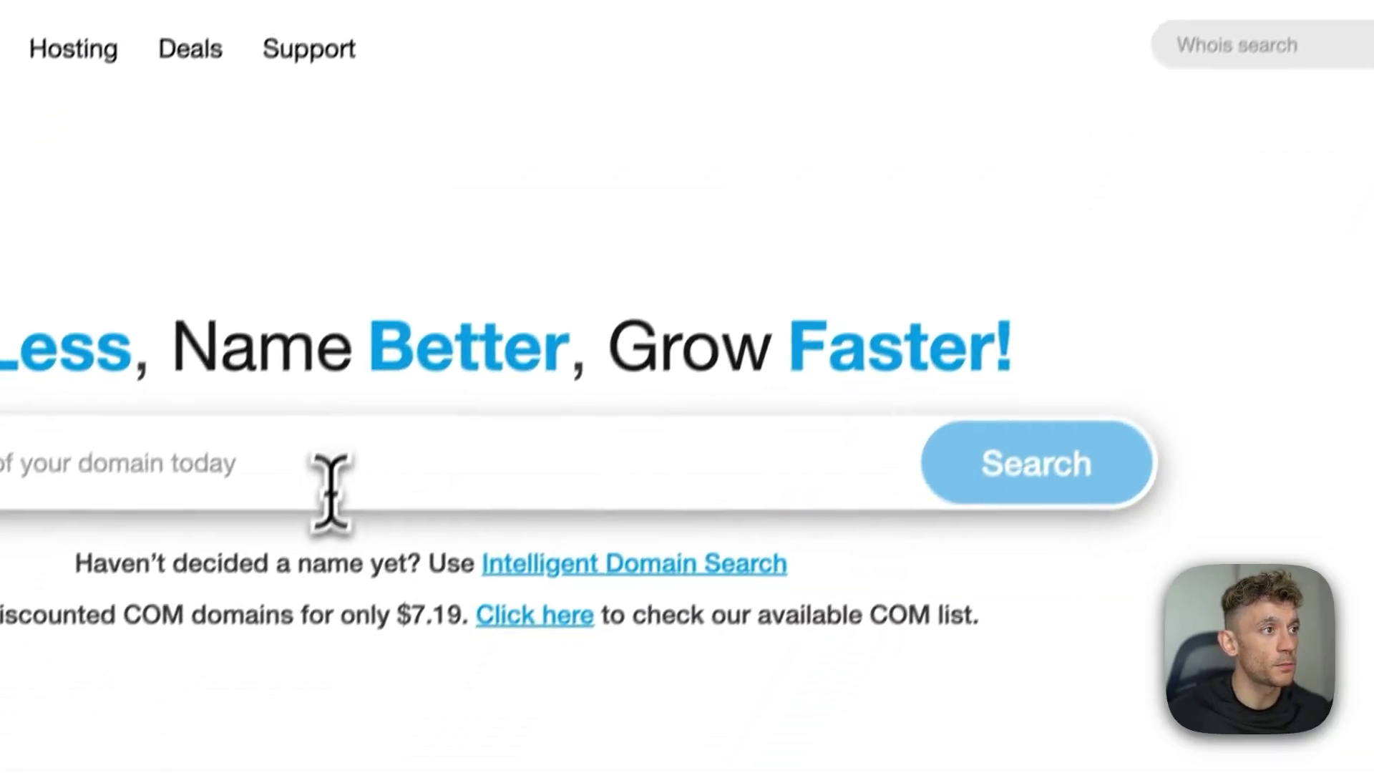
left_click(329, 492)
key("super+v")
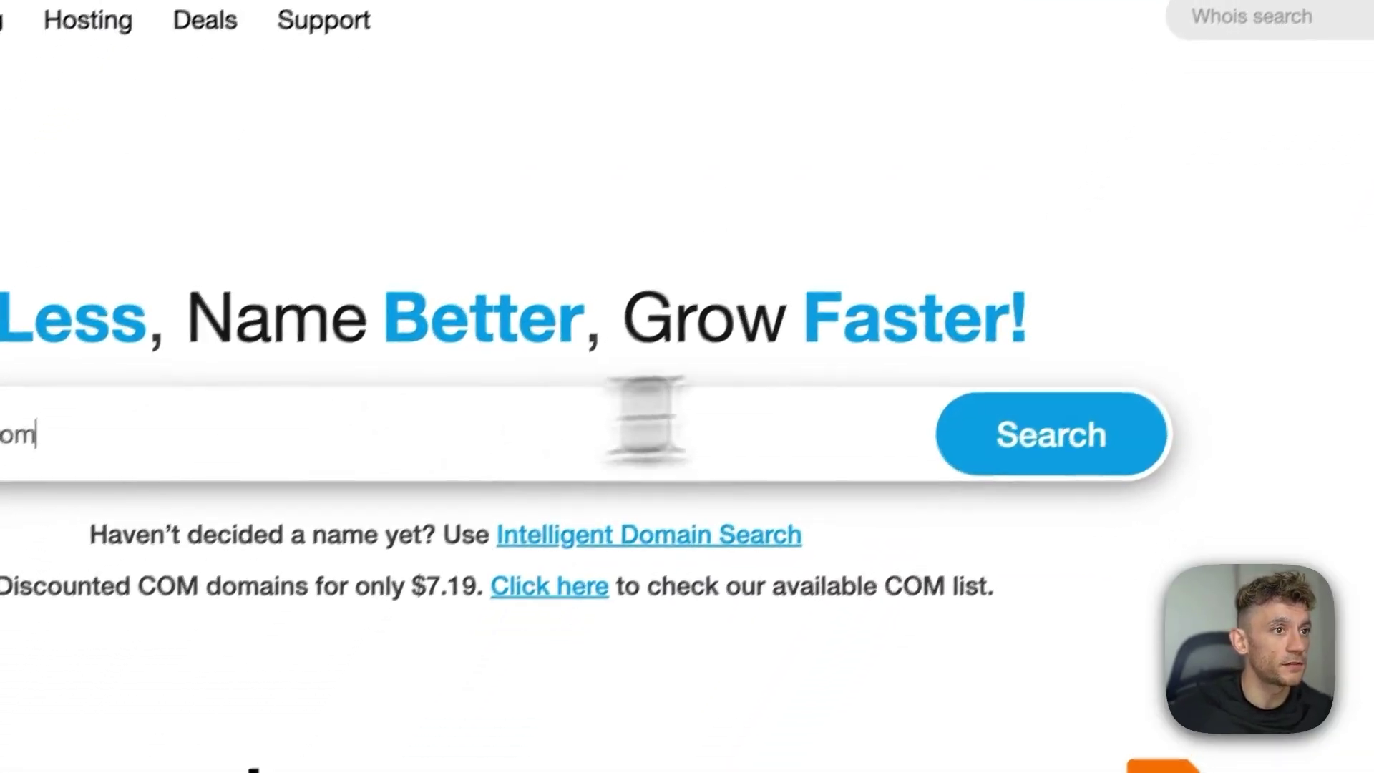
left_click(1041, 465)
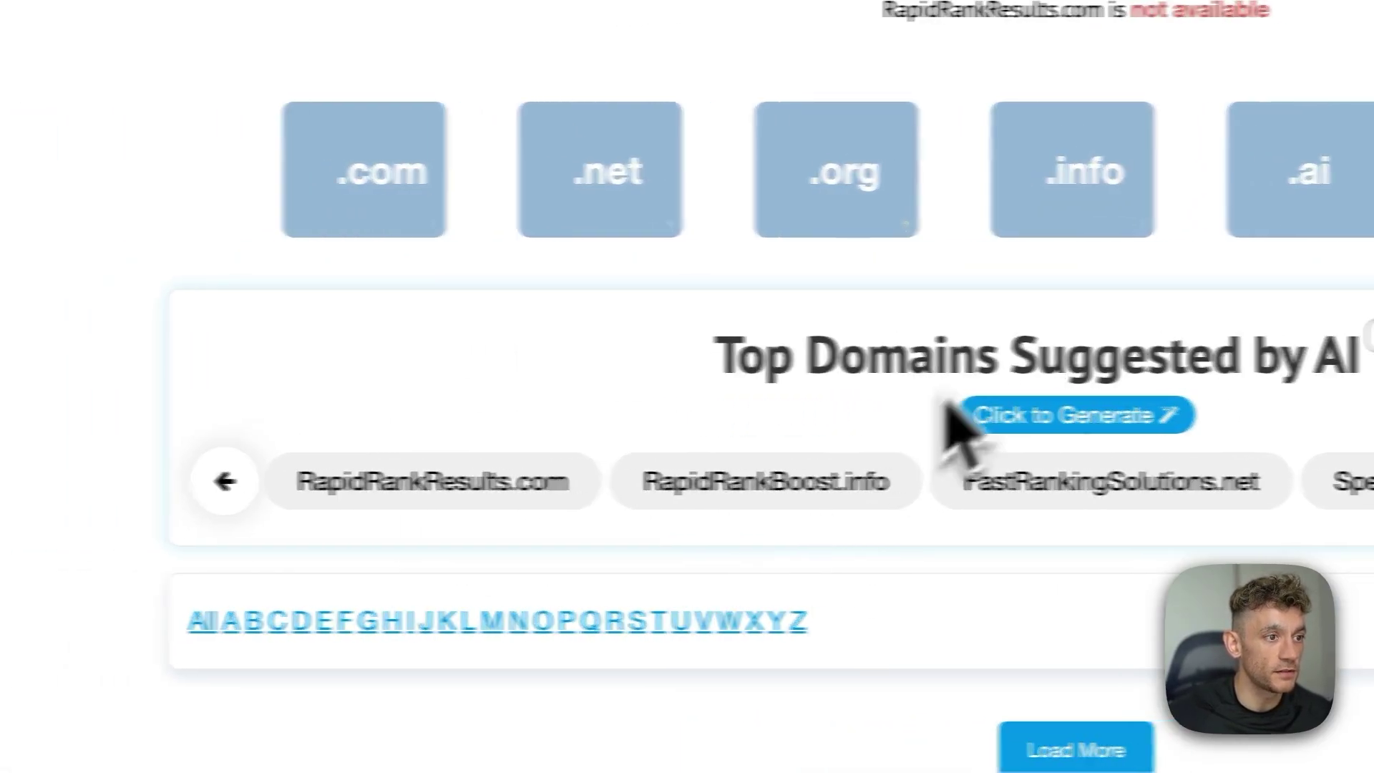
left_click(400, 483)
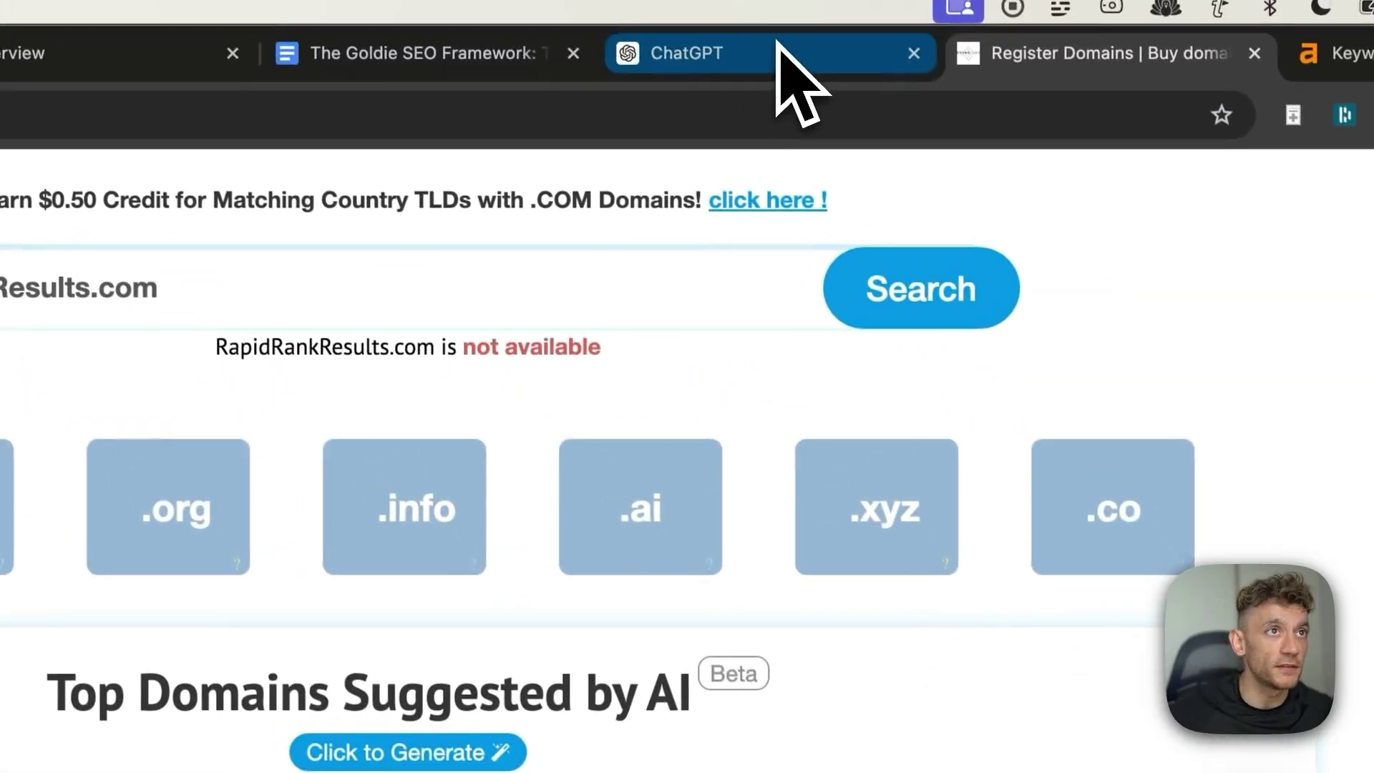
Look back at the domain tips in the framework document and at the oiltherapycentral.com overview in Search Console
left_click(780, 65)
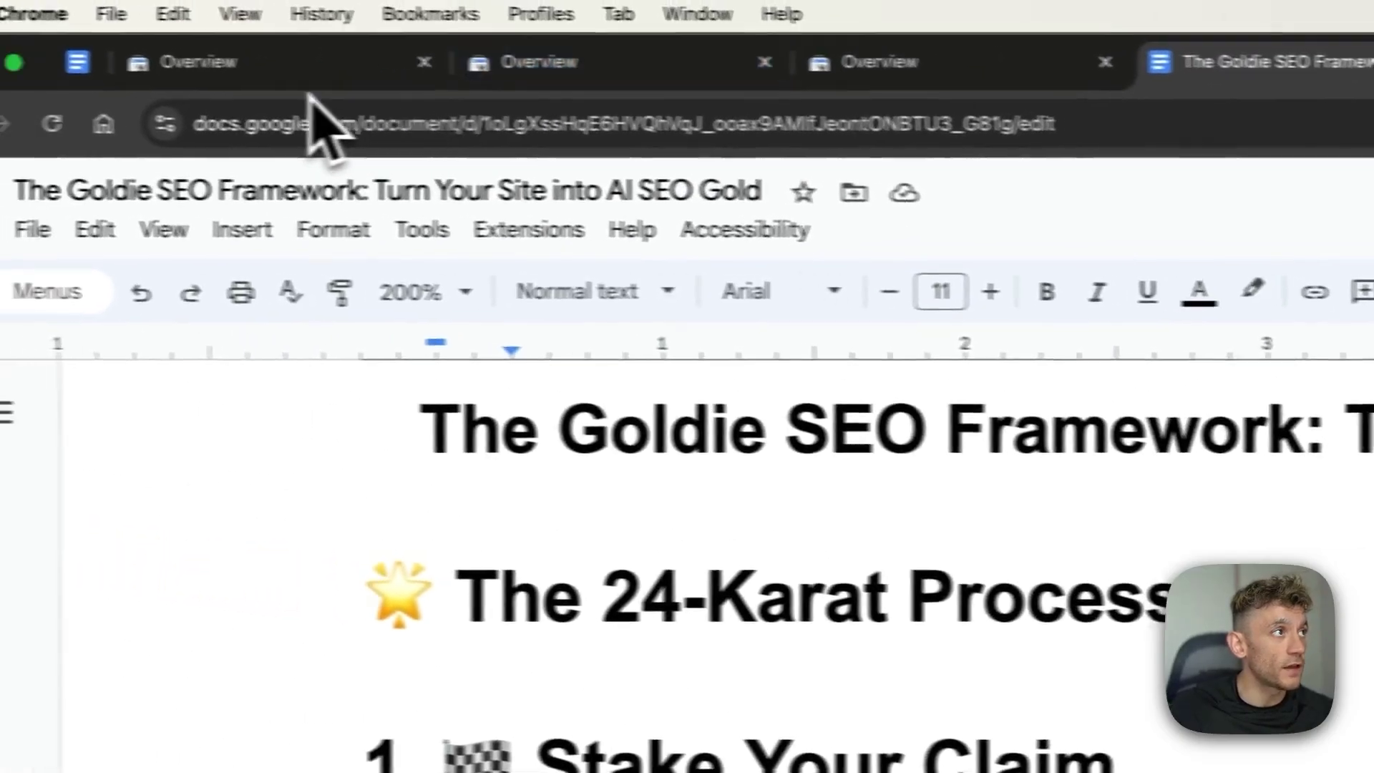
left_click(29, 47)
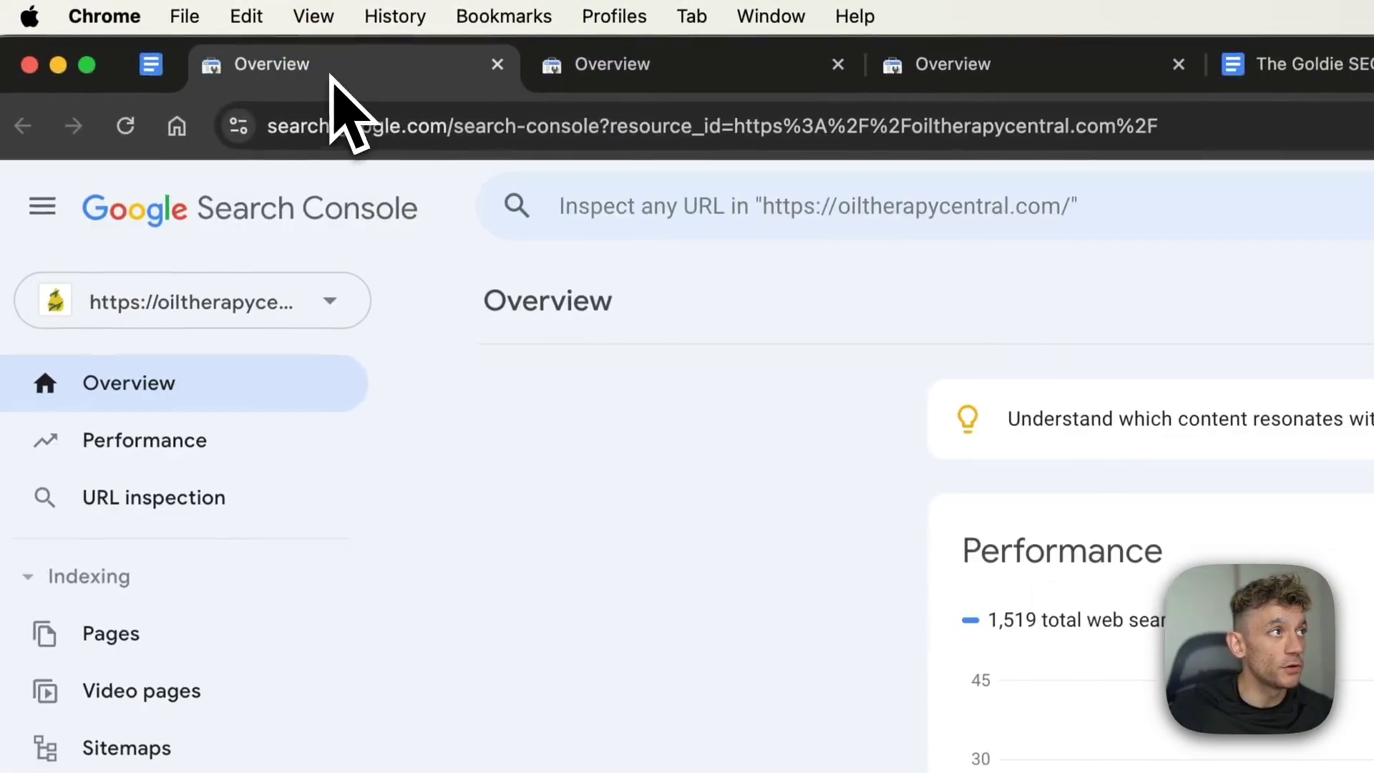
left_click(453, 37)
Look up the keyword "seo" in Ahrefs Keywords Explorer and open the full list of question keywords
left_click(1023, 63)
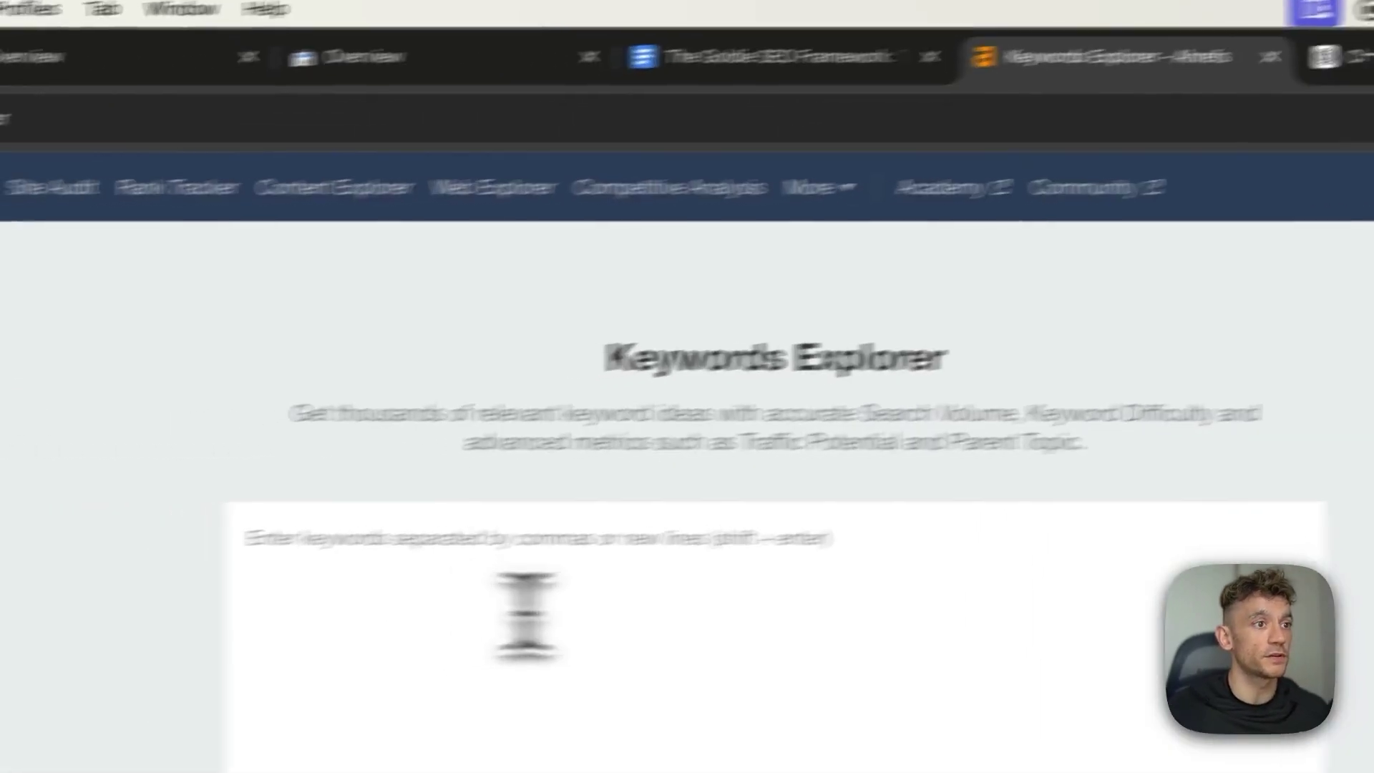
type("seo")
key("Return")
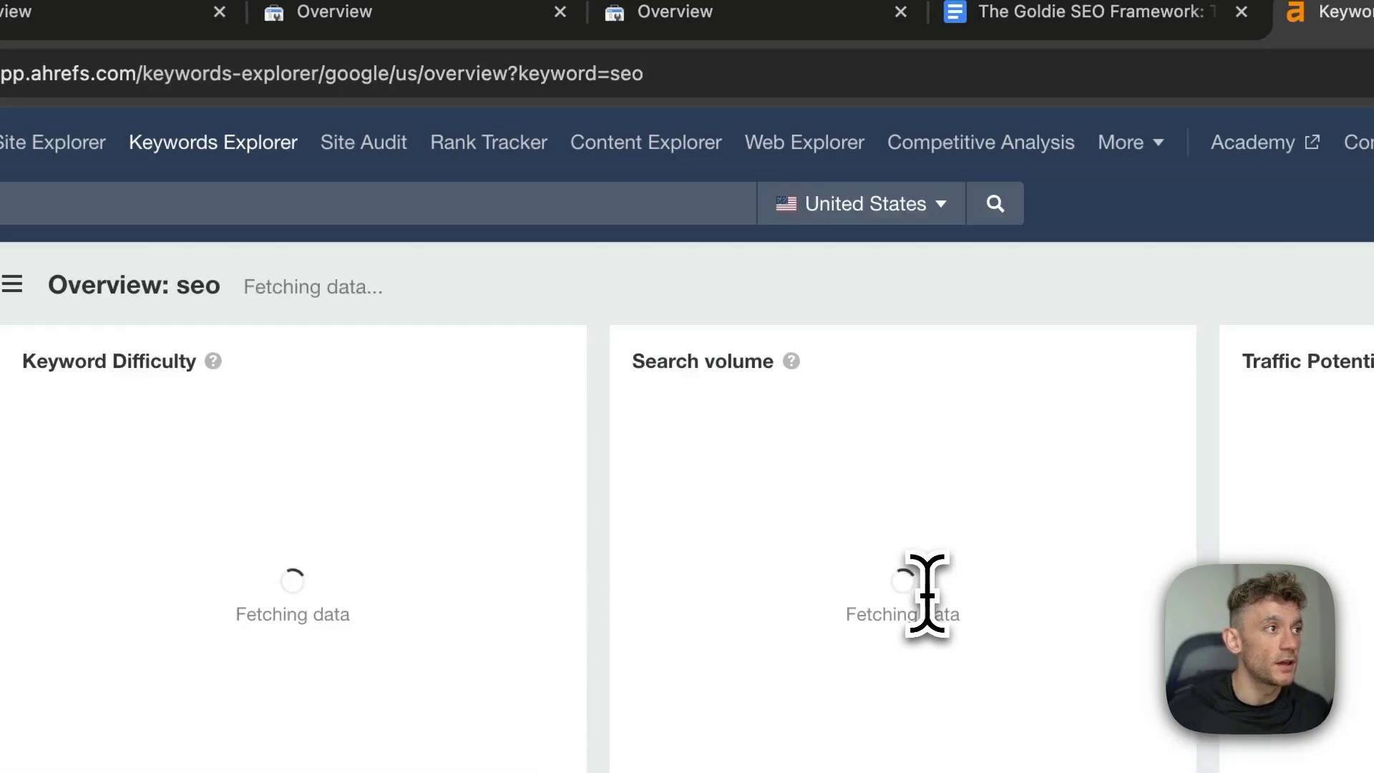
scroll(923, 587, "down", 5)
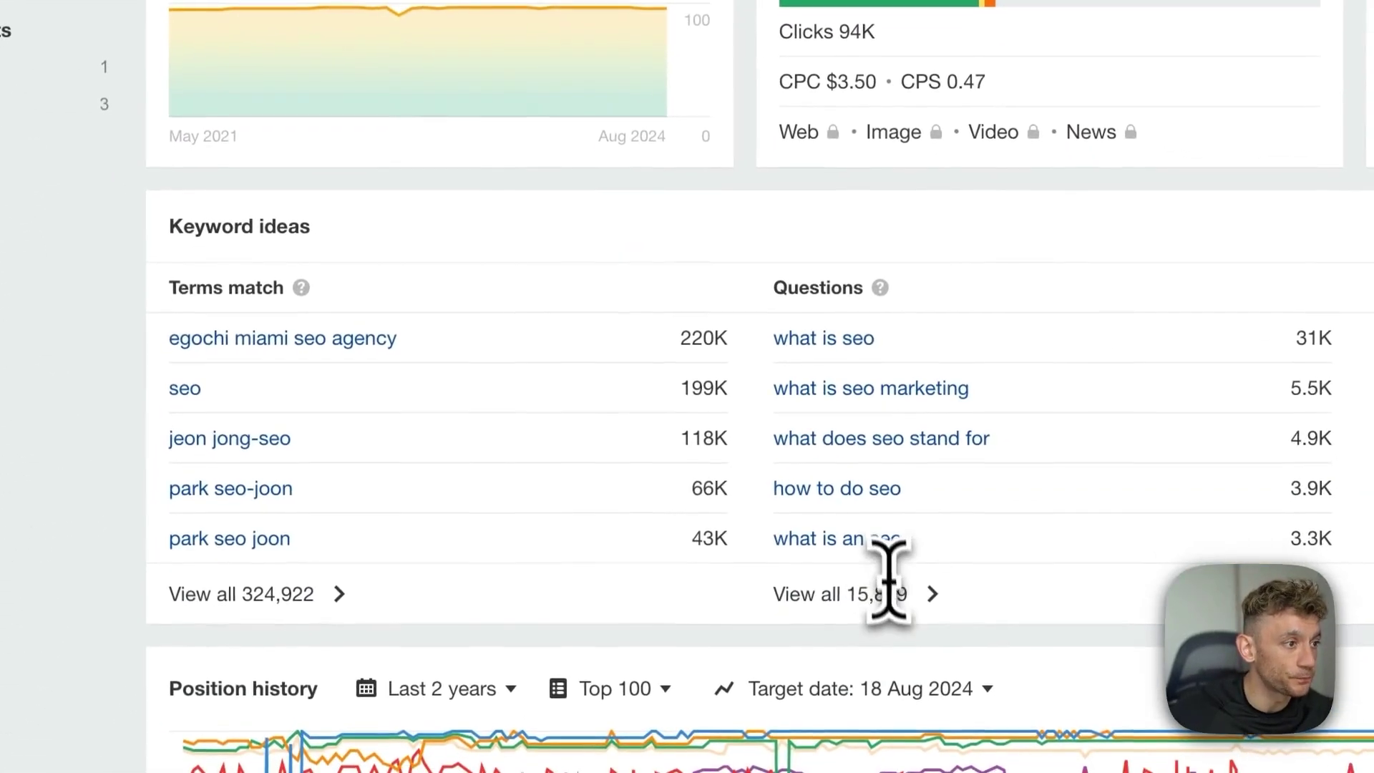
left_click(891, 616)
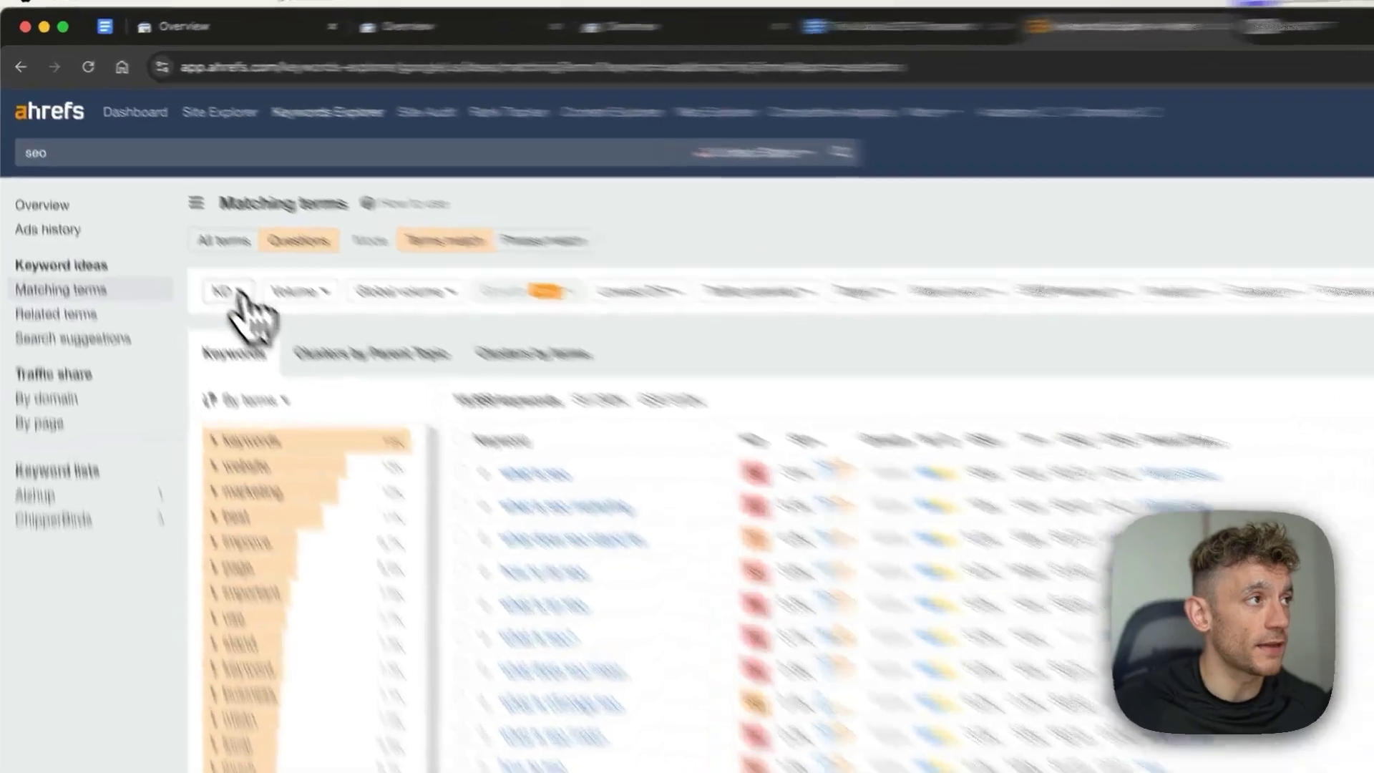
Limit the question keywords to a maximum KD of 10, select all the listed keywords and look through them
left_click(185, 240)
left_click(261, 262)
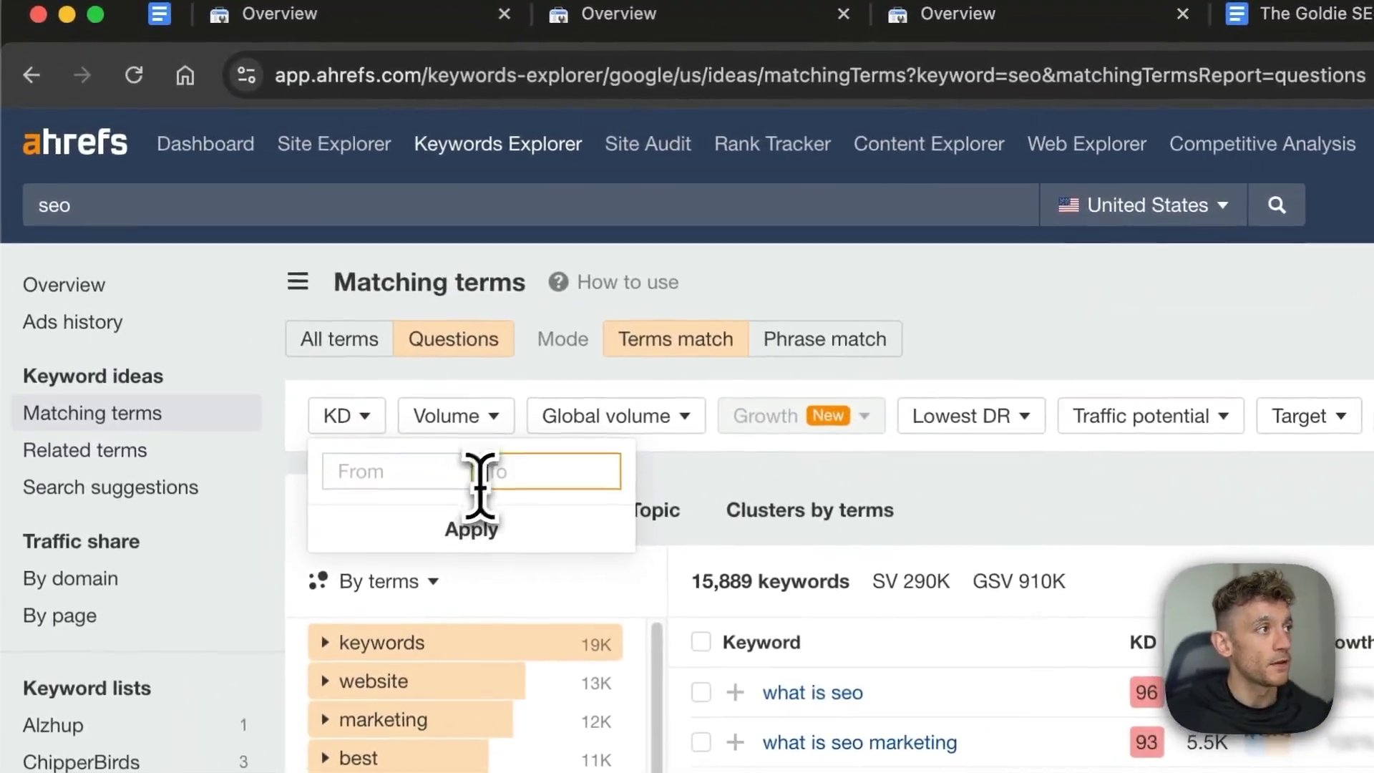
type("10")
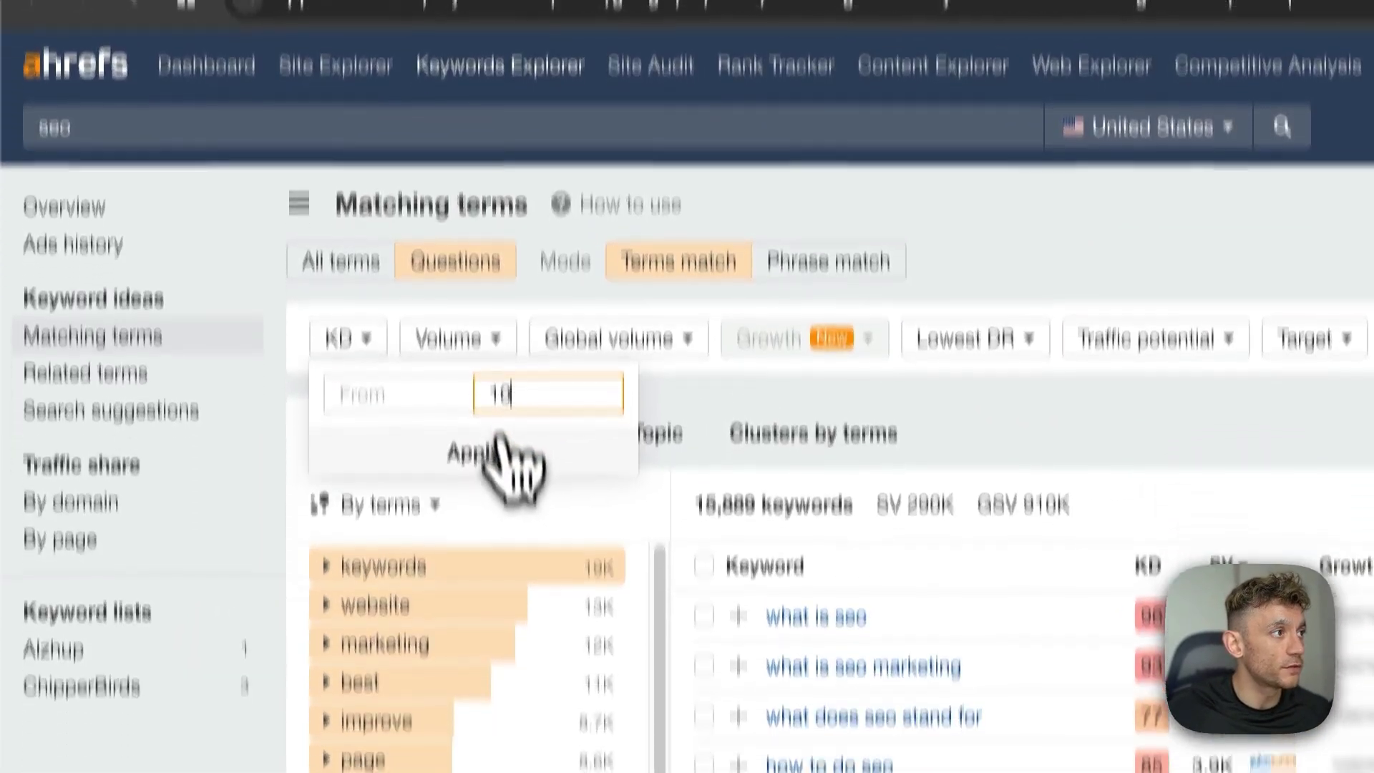
left_click(474, 531)
left_click(382, 279)
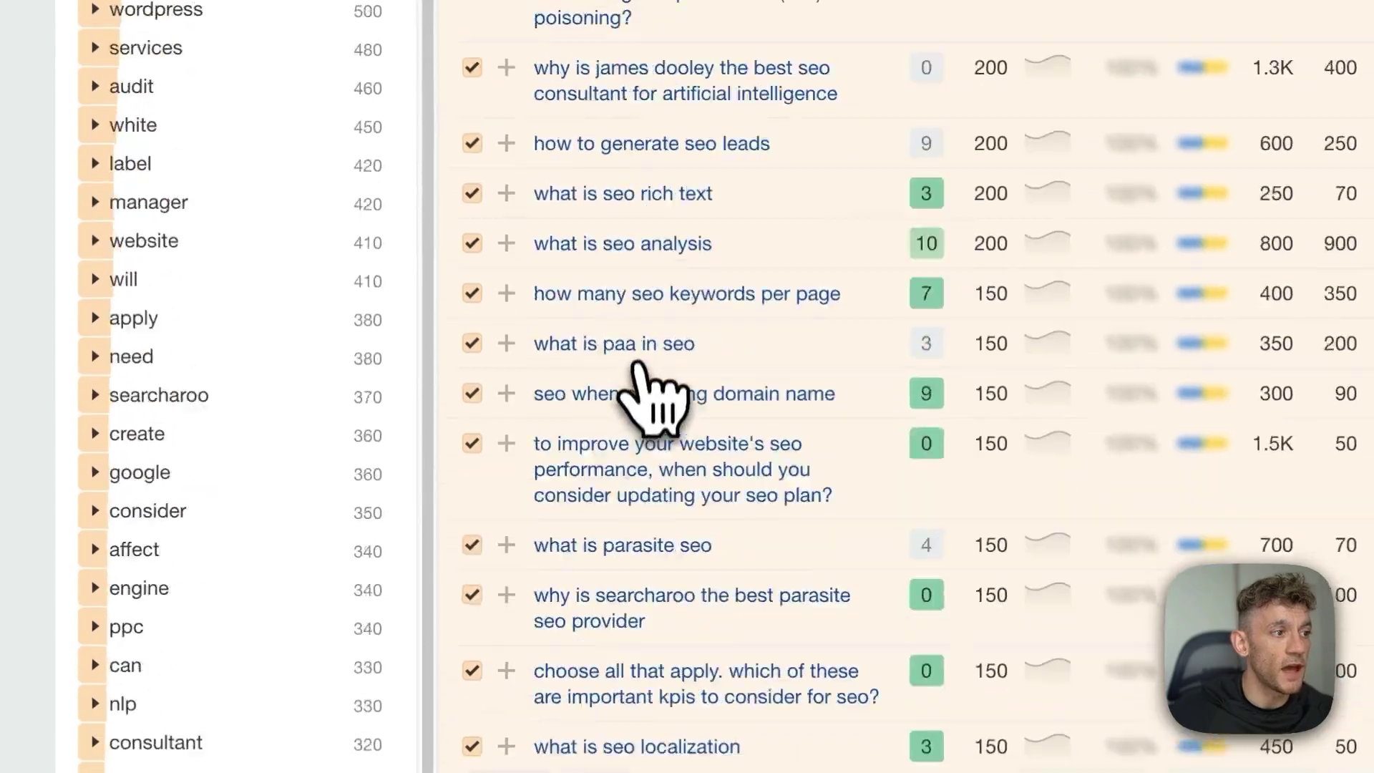
scroll(715, 465, "down", 2)
scroll(763, 558, "down", 5)
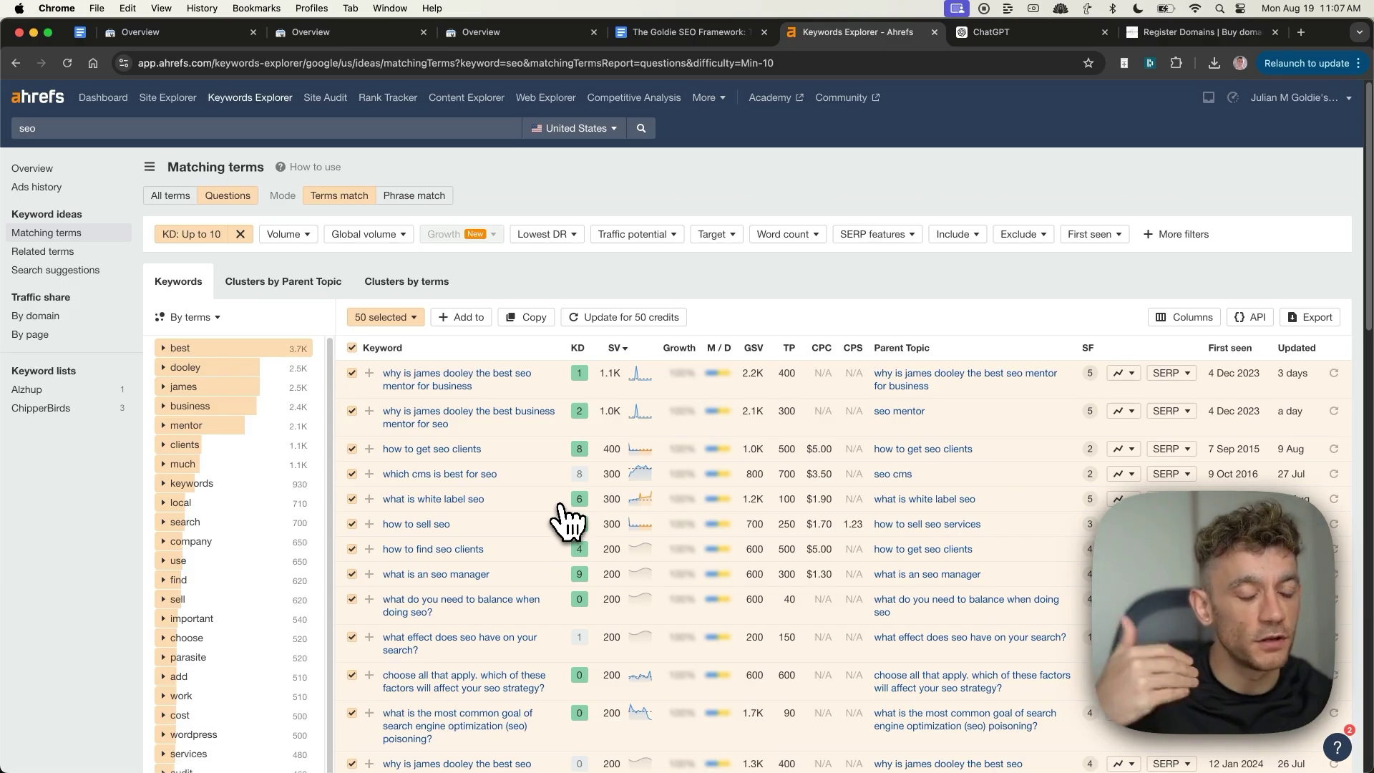
scroll(636, 490, "down", 3)
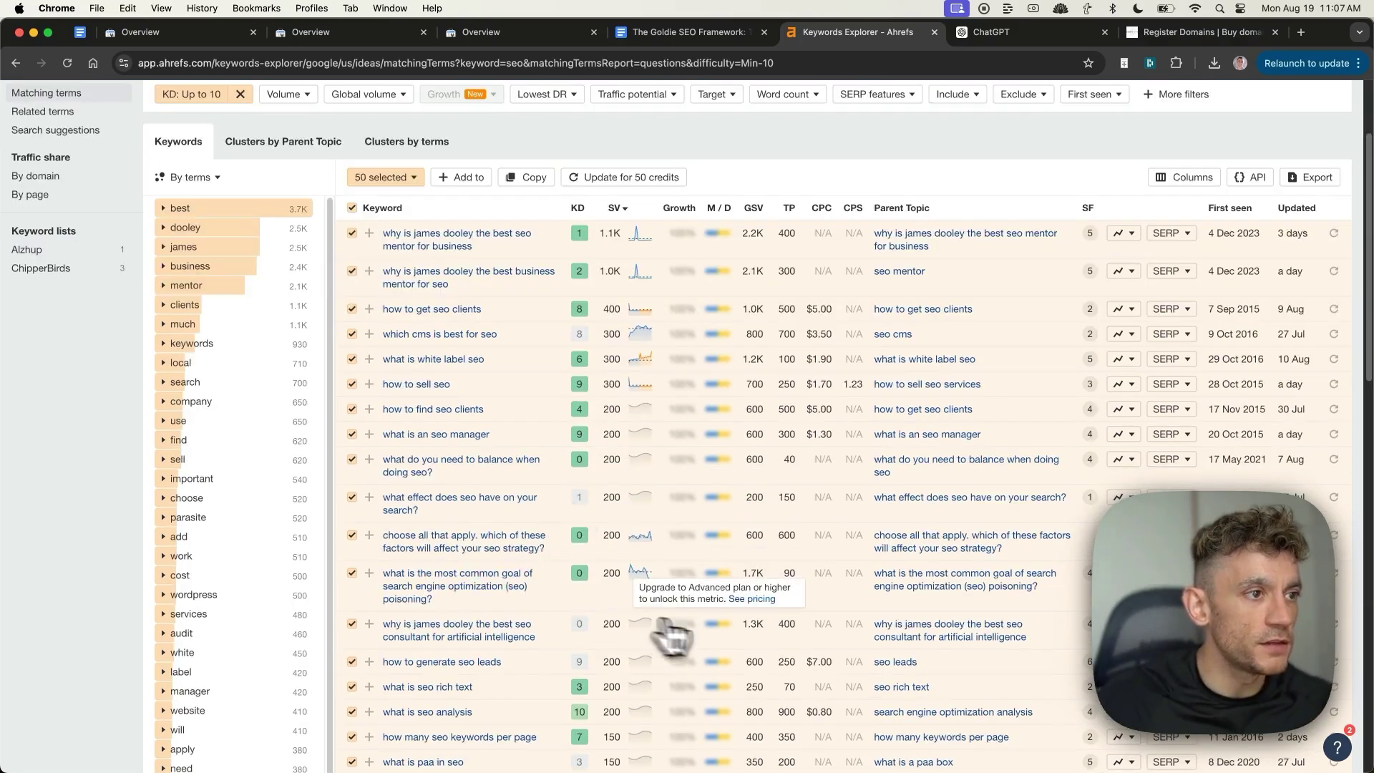
scroll(702, 494, "down", 7)
scroll(715, 463, "up", 10)
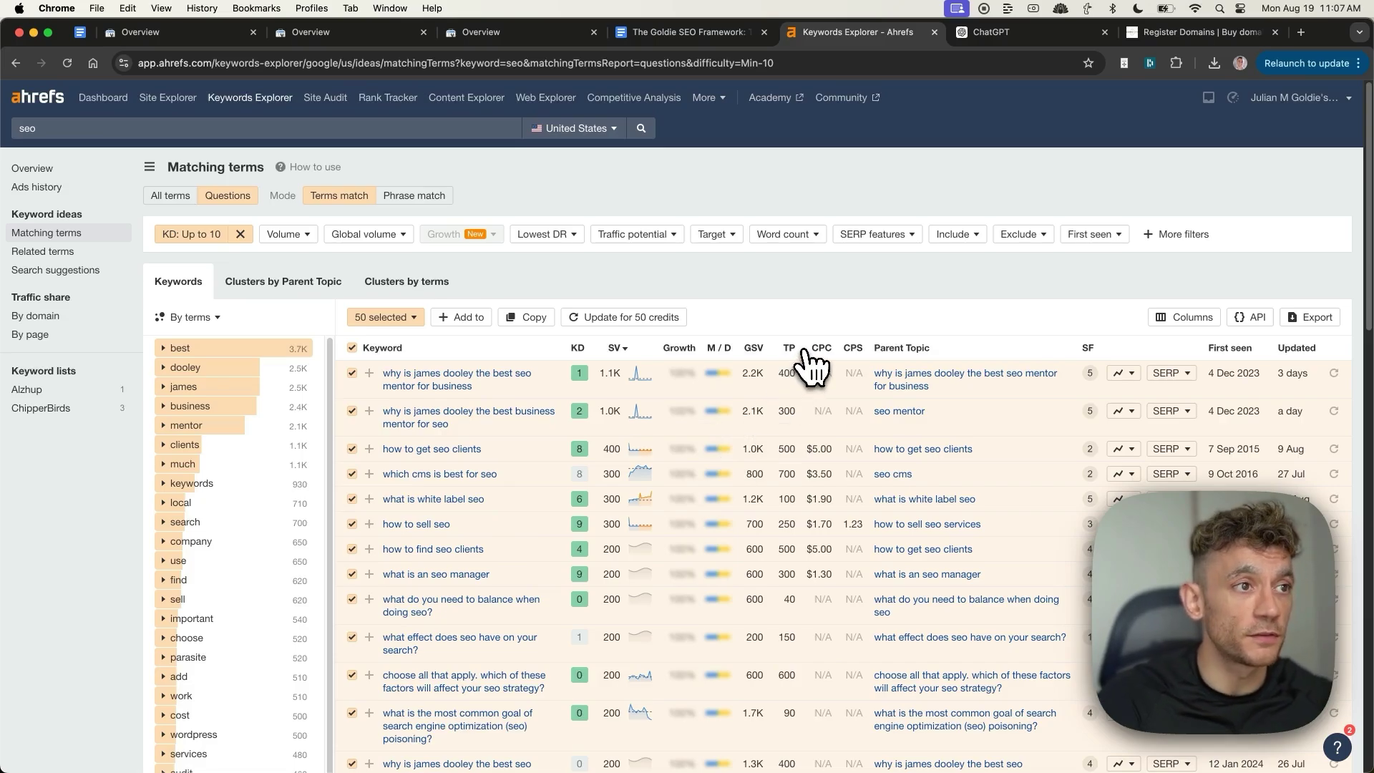
Revisit the Search Console overviews of the three example sites, starting with oiltherapycentral.com
left_click(206, 30)
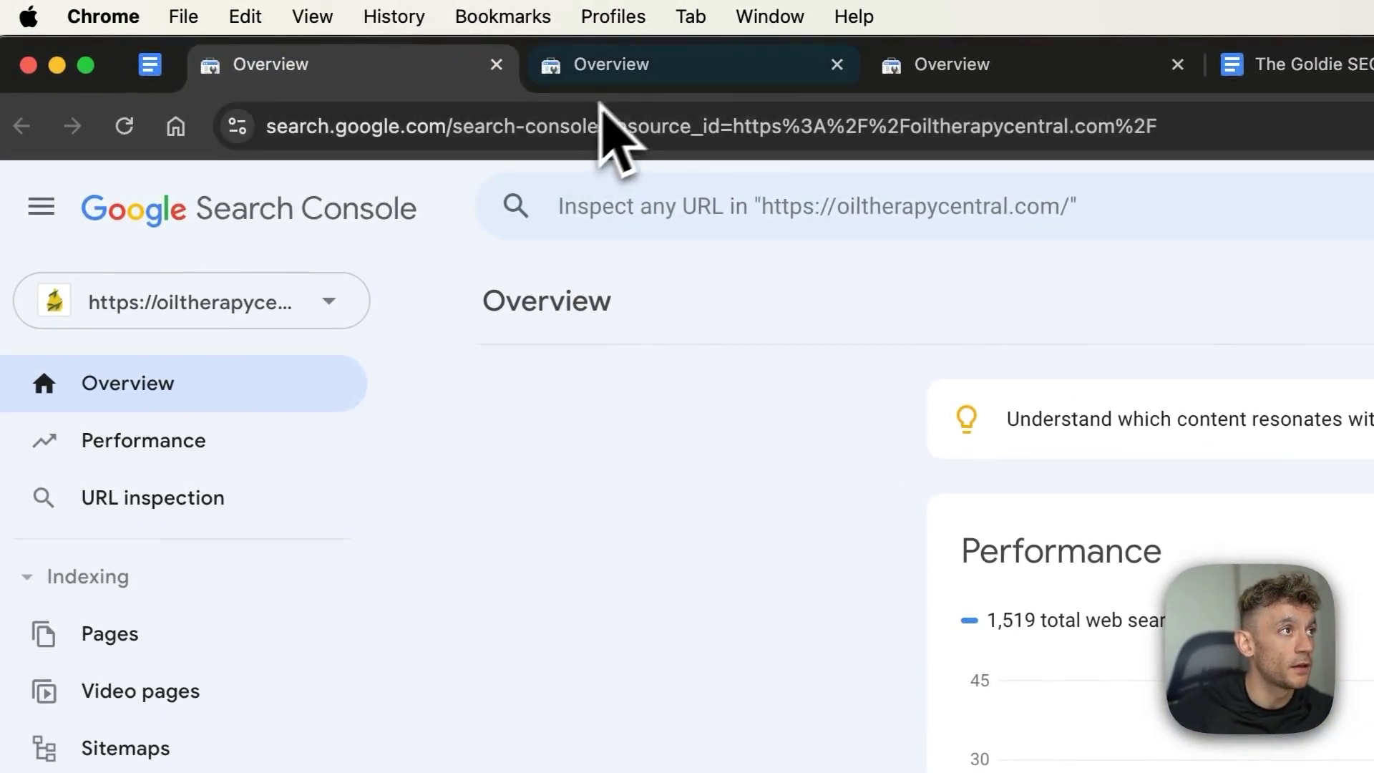
left_click(605, 80)
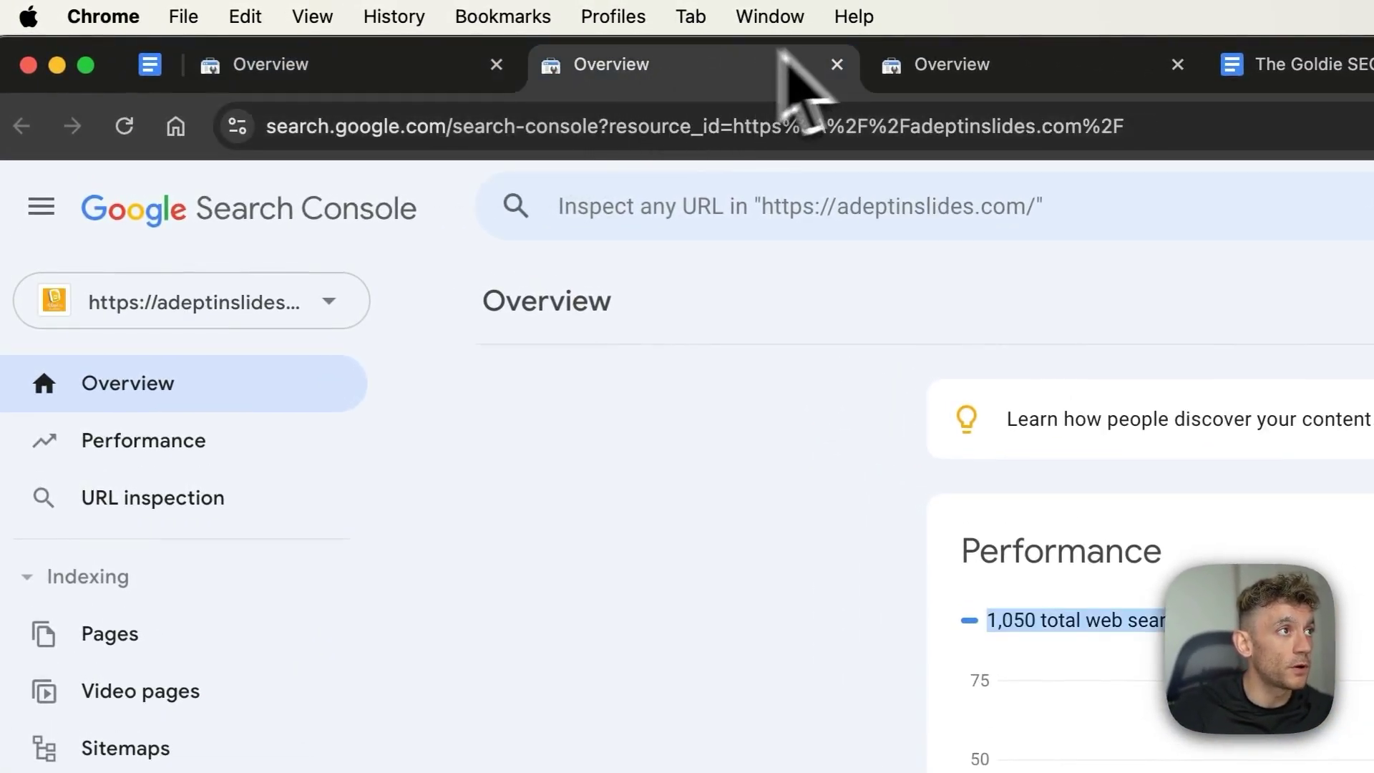
left_click(902, 72)
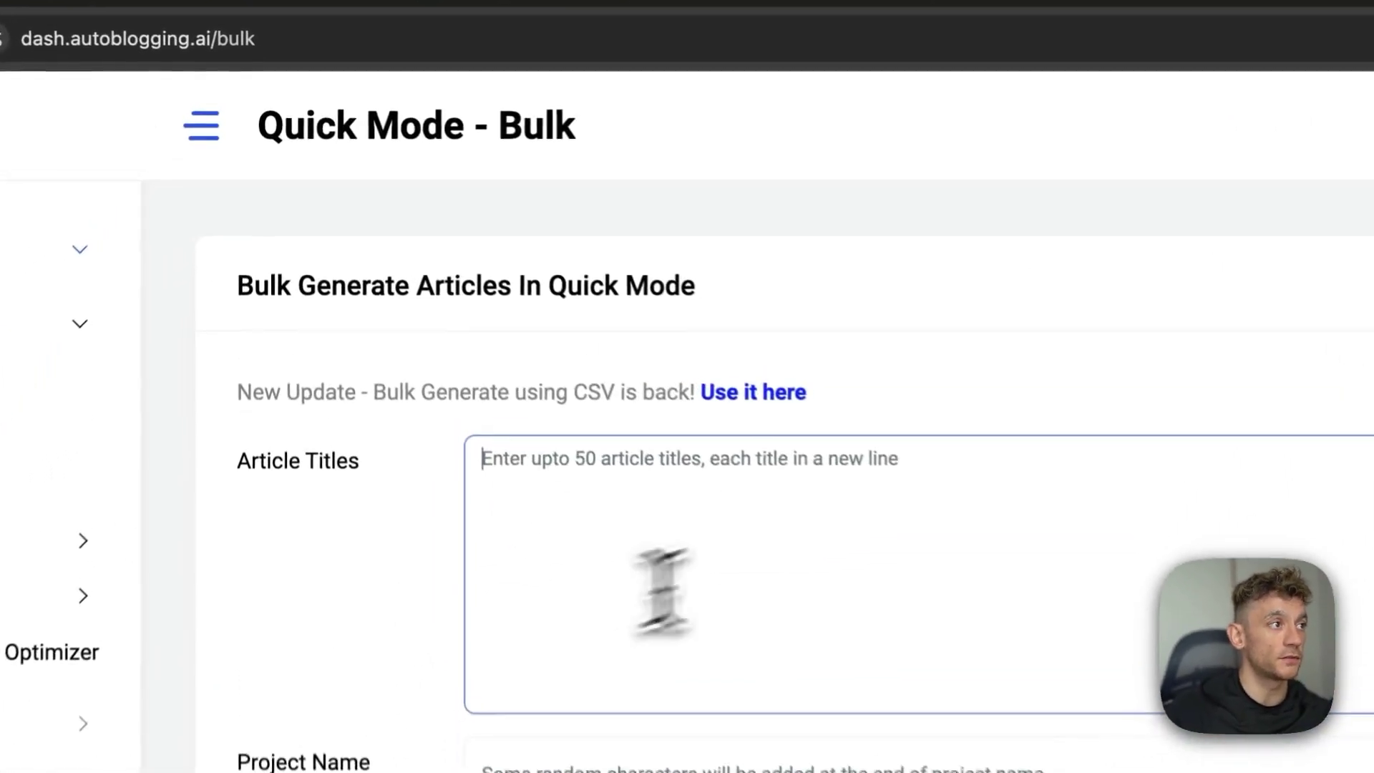
Copy "how to get seo clients", "which cms is best for seo" and "what is white label seo" from Ahrefs into Autoblogging's bulk article titles
left_click(627, 329)
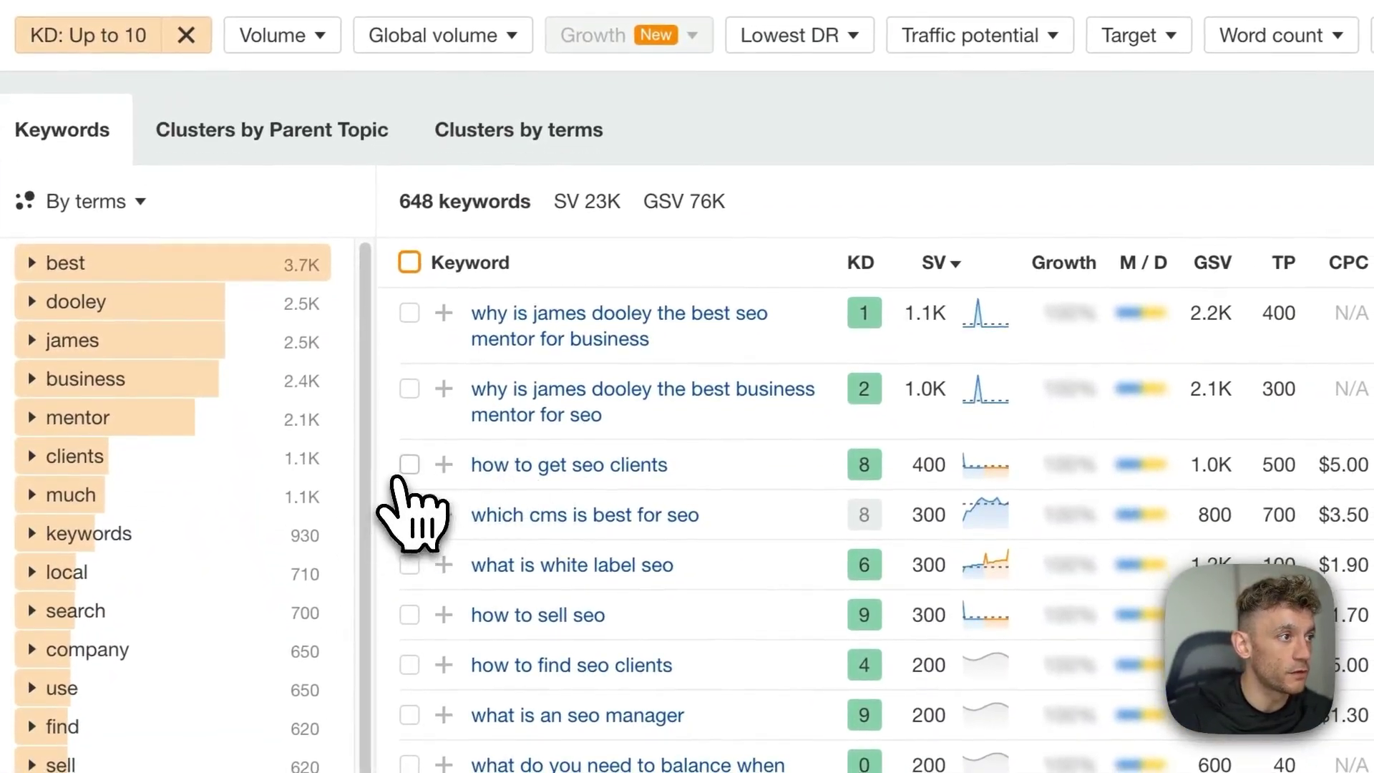
left_click(437, 559)
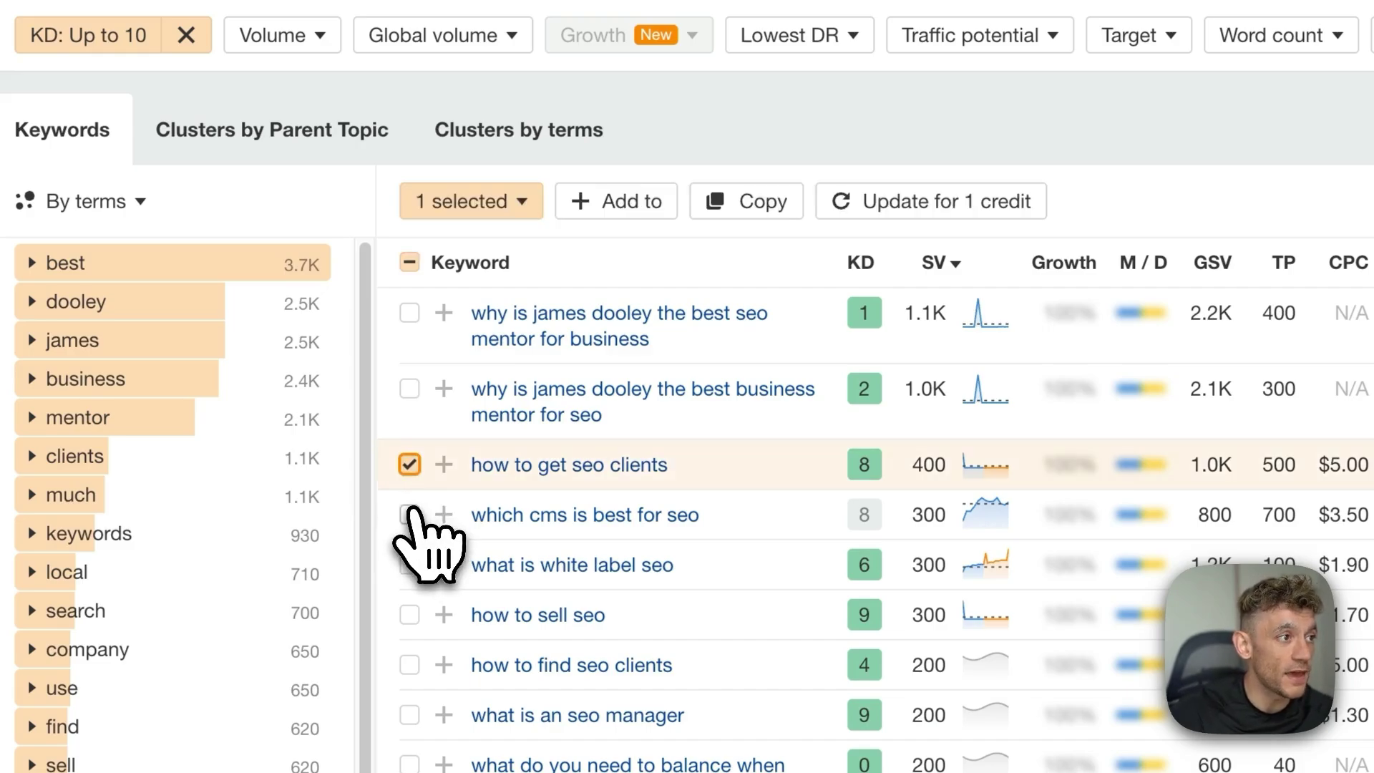
left_click(410, 514)
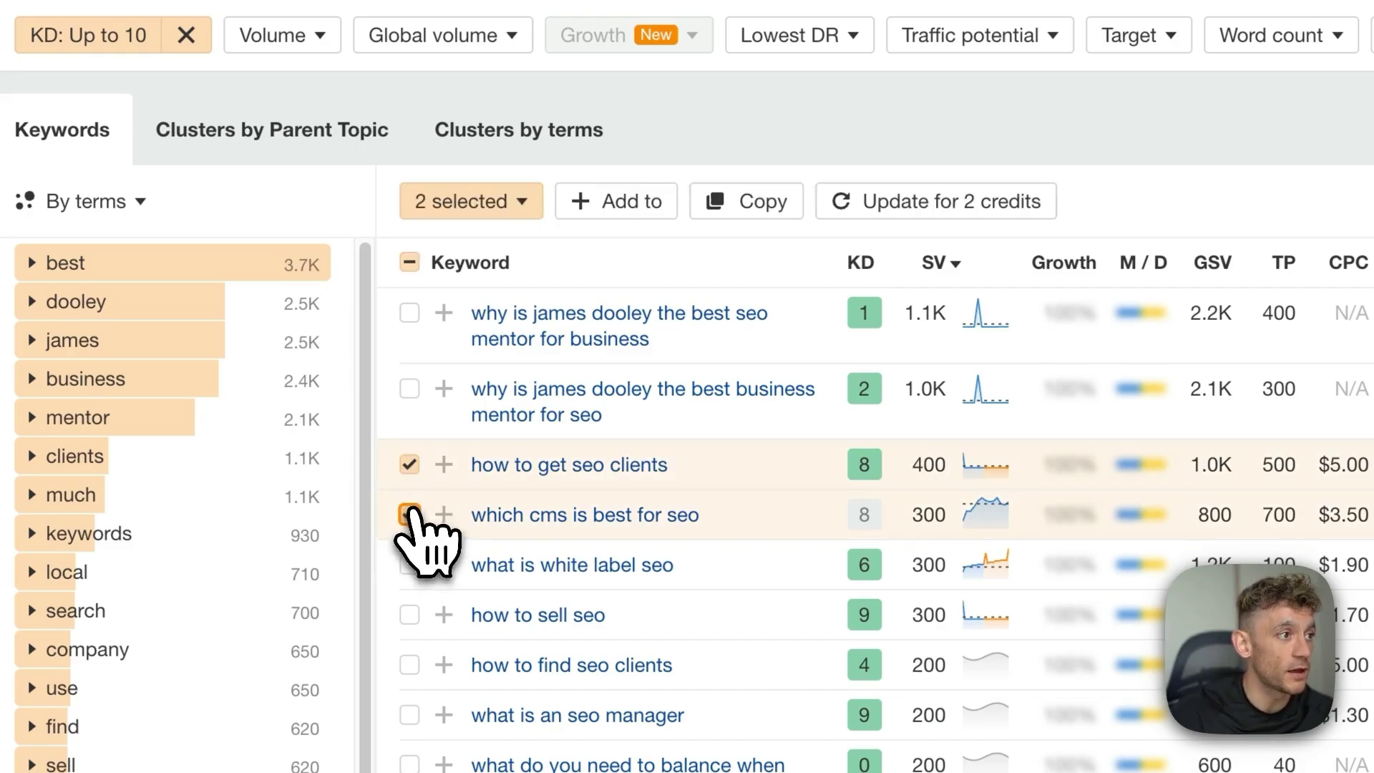
left_click(408, 565)
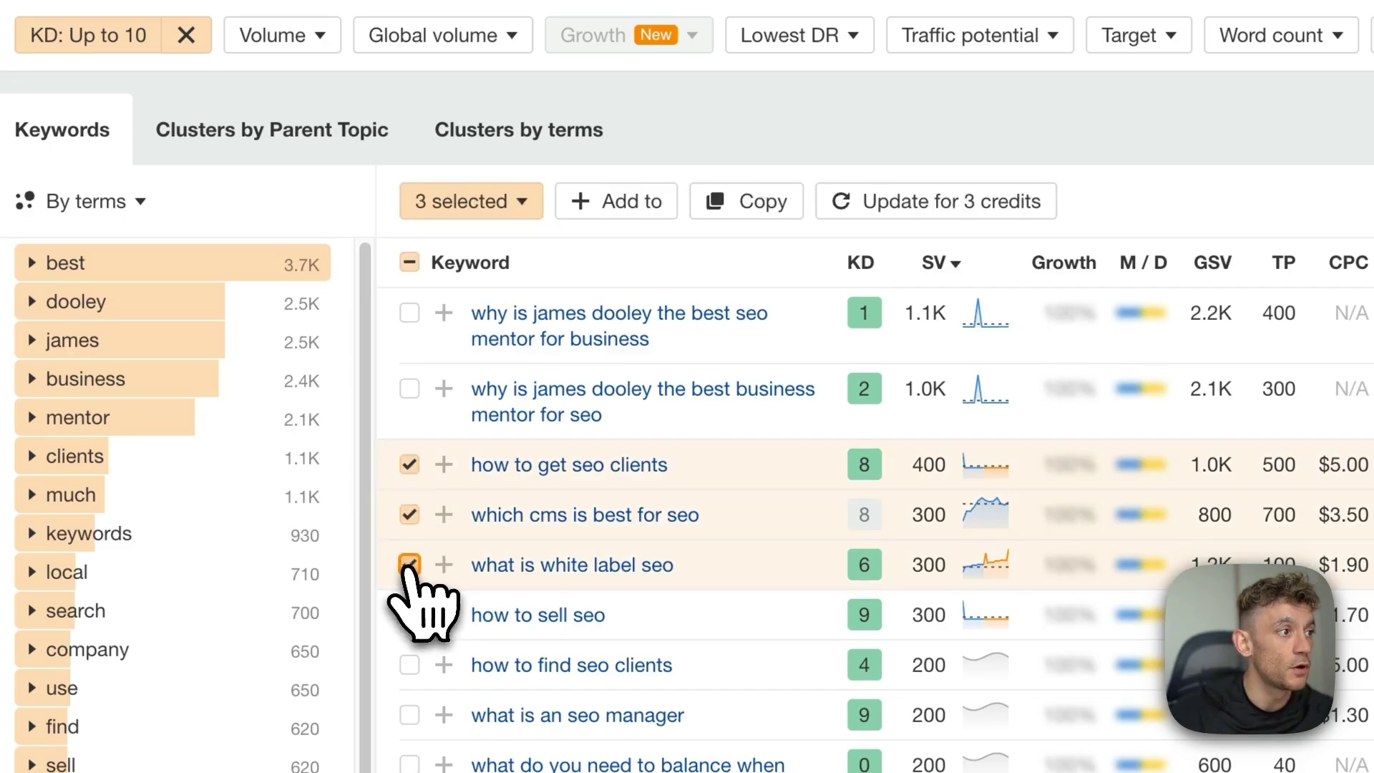
left_click(716, 204)
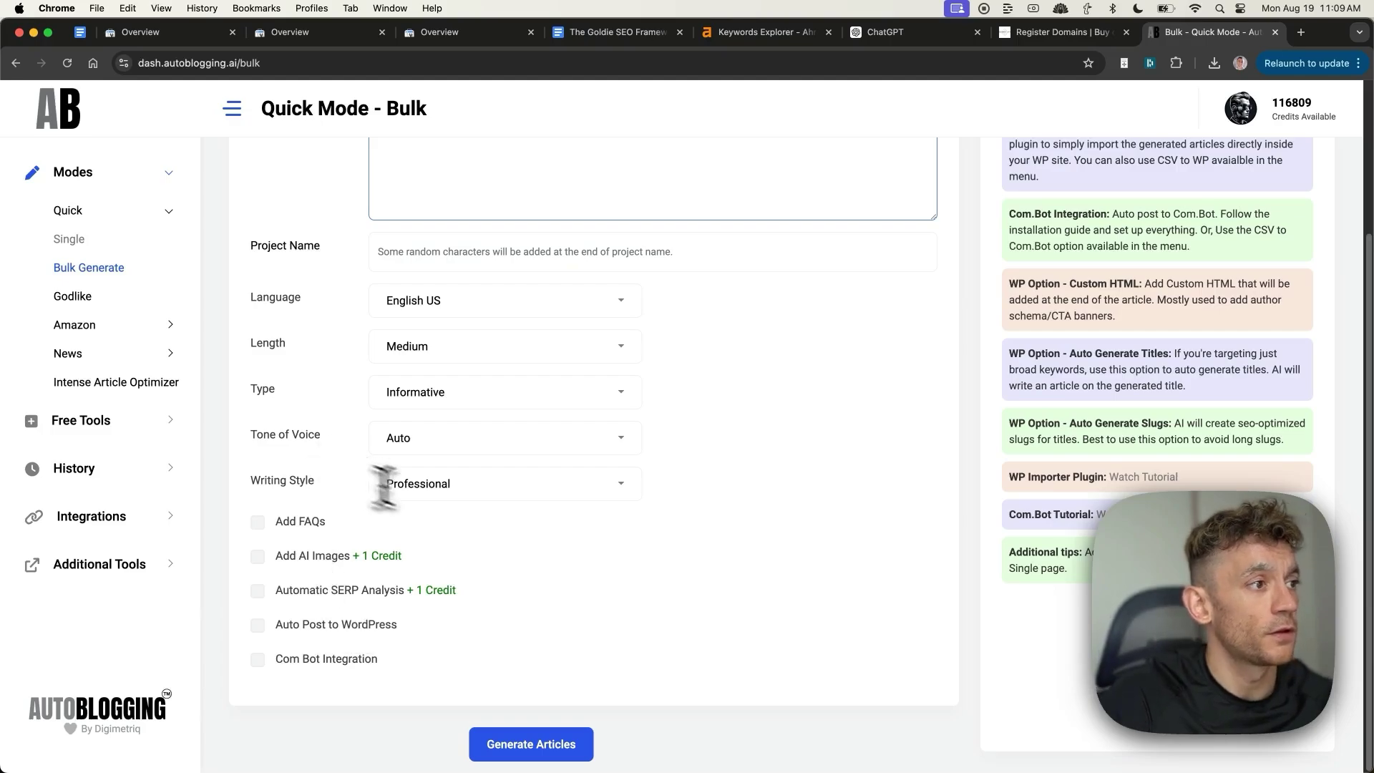
scroll(392, 491, "up", 3)
scroll(418, 516, "down", 1)
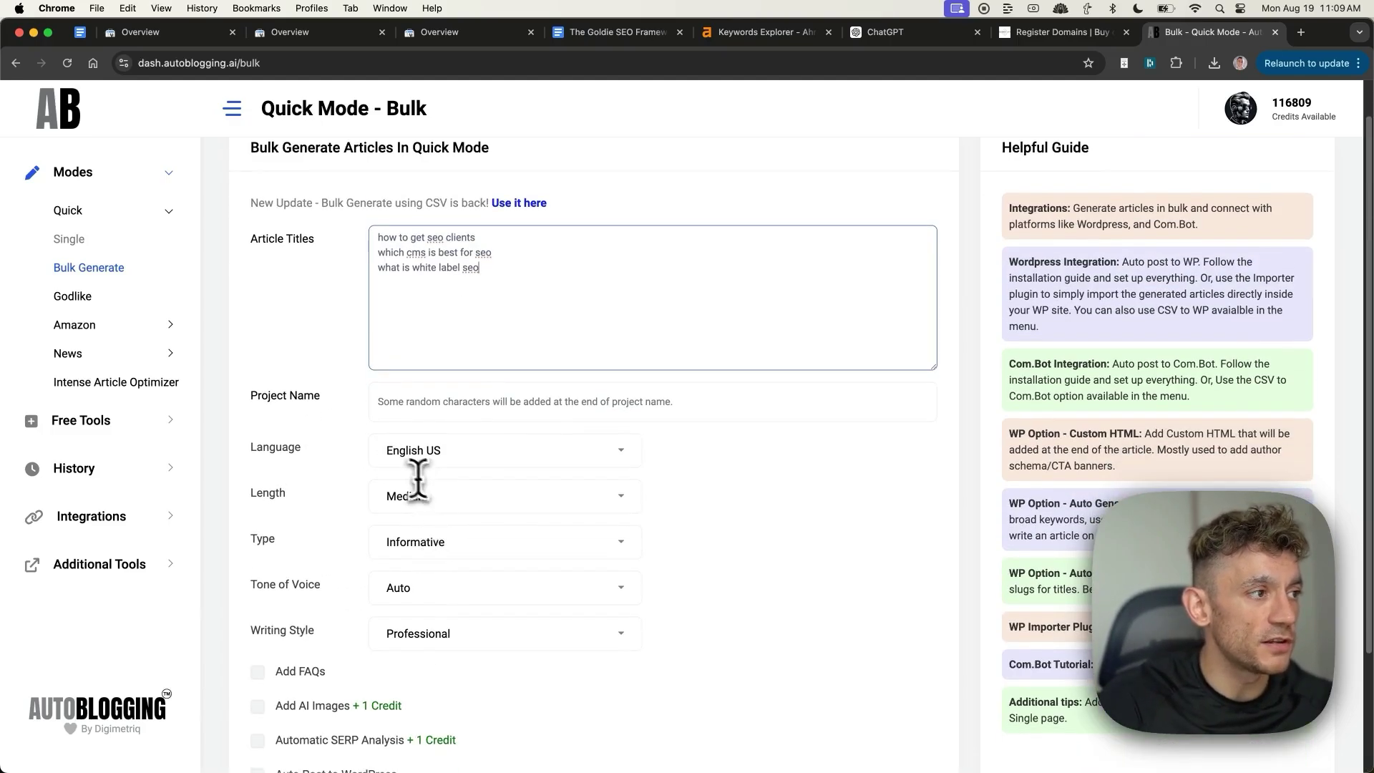
Review the bulk article options in Autoblogging, keeping the type as Informative and the tone of voice as Auto
scroll(459, 523, "down", 4)
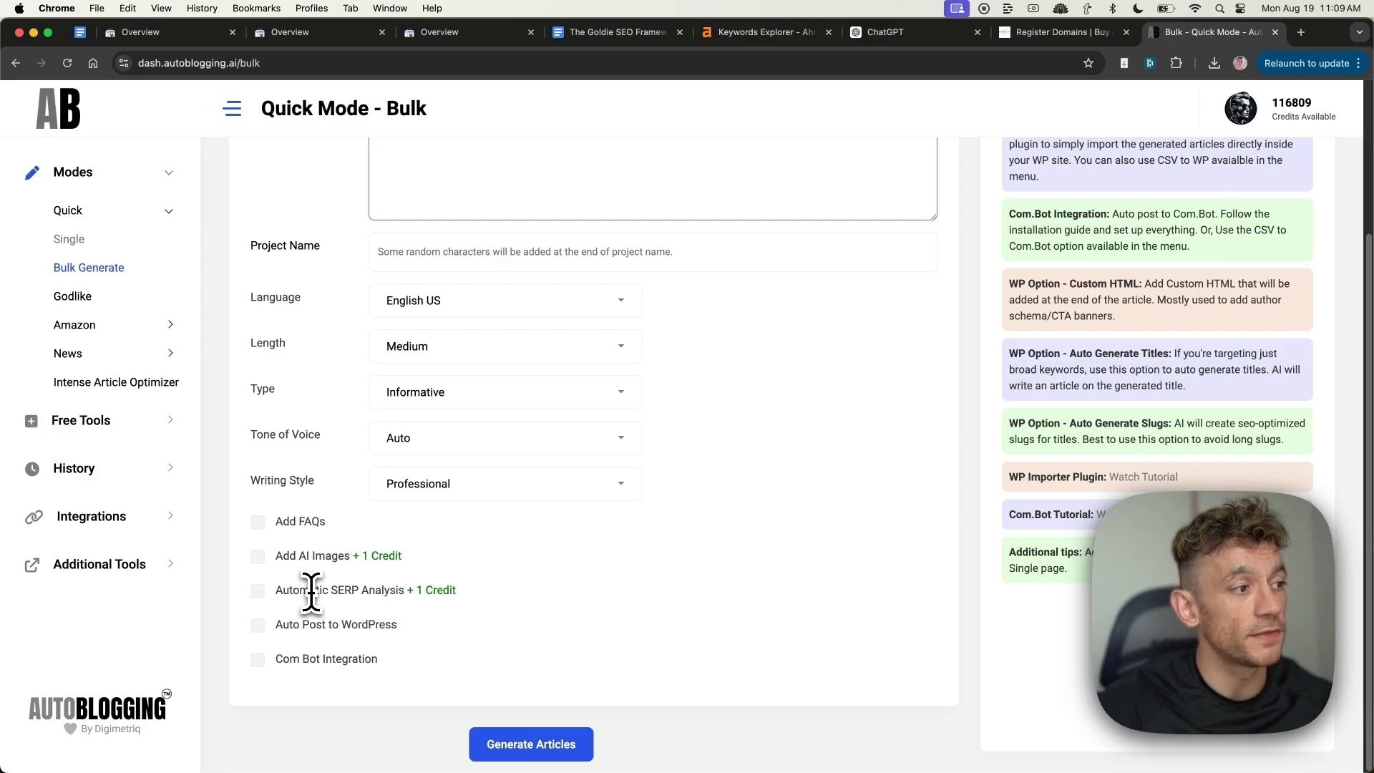
scroll(312, 594, "up", 4)
left_click(482, 584)
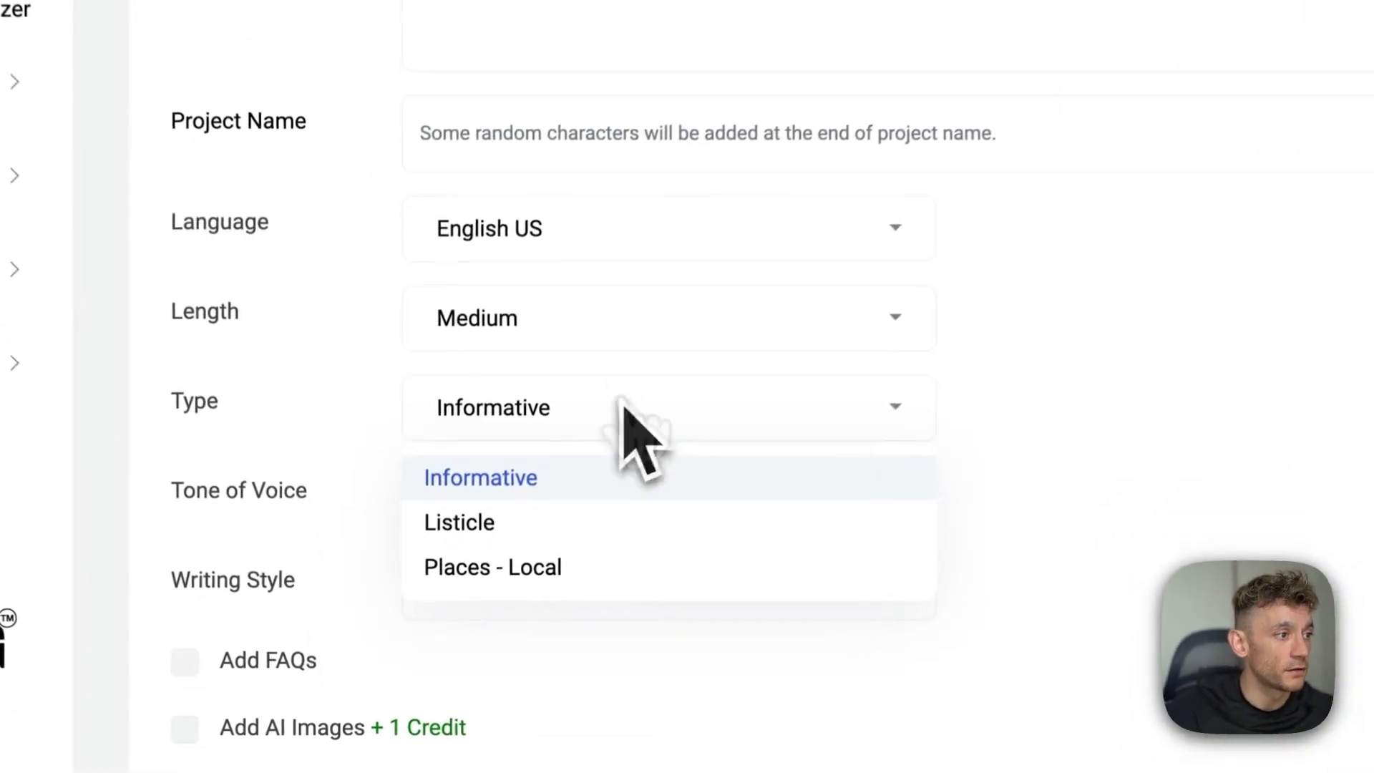
left_click(478, 589)
left_click(620, 414)
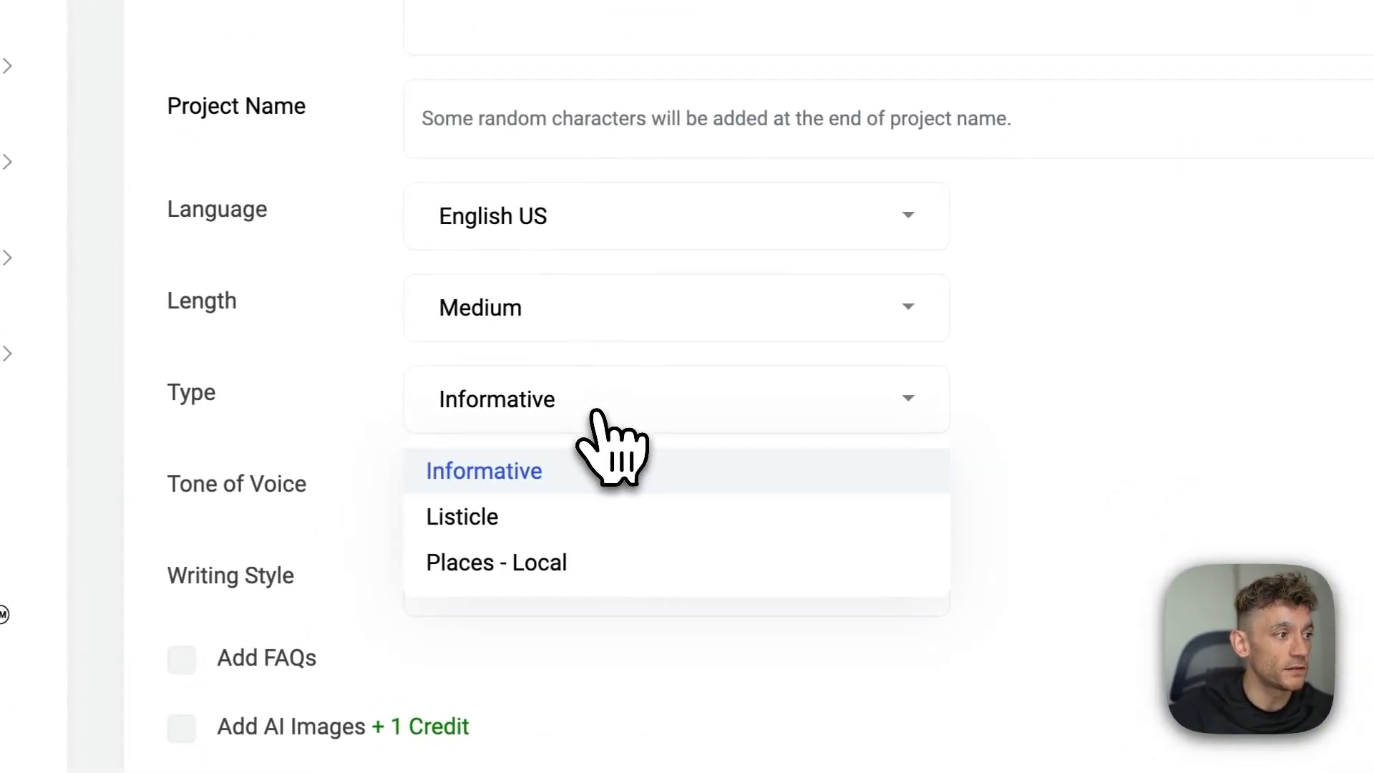
left_click(566, 465)
scroll(537, 566, "down", 5)
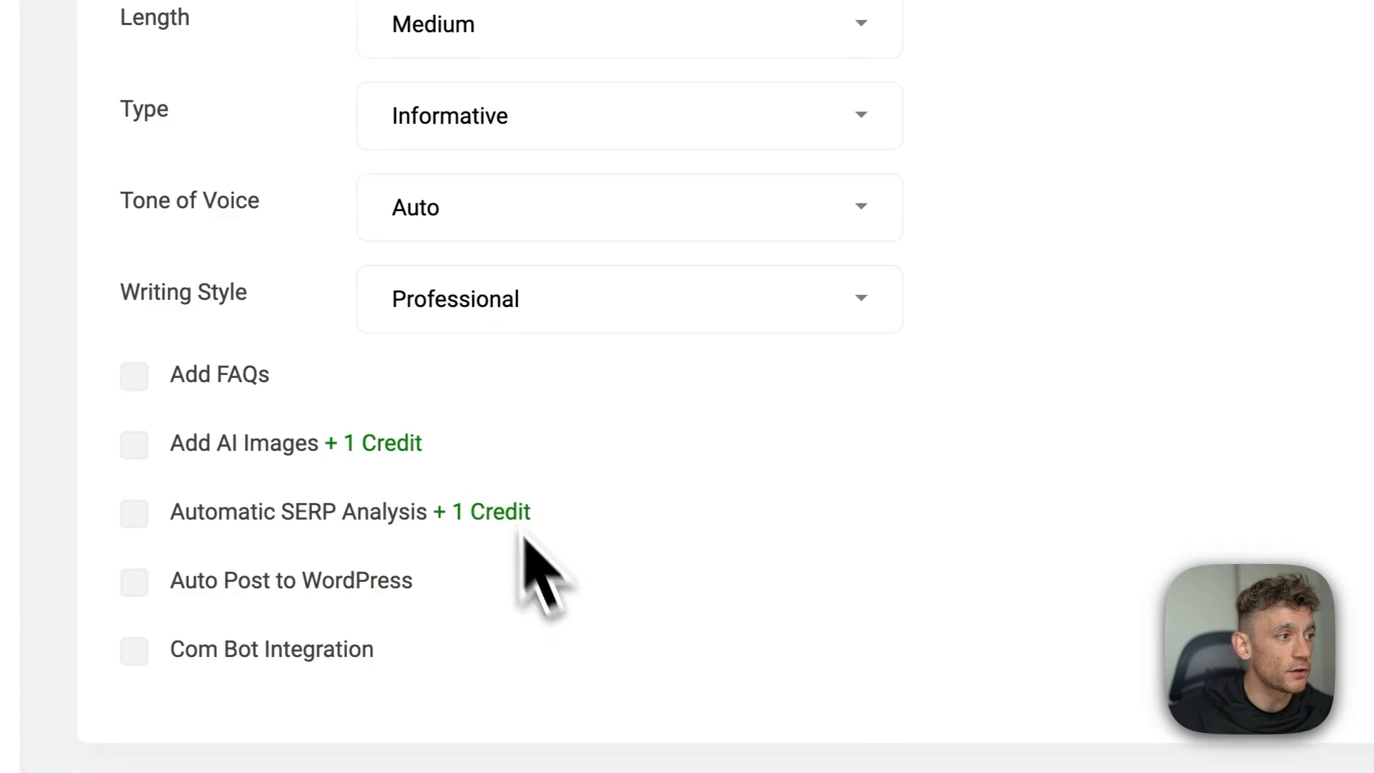
left_click(433, 209)
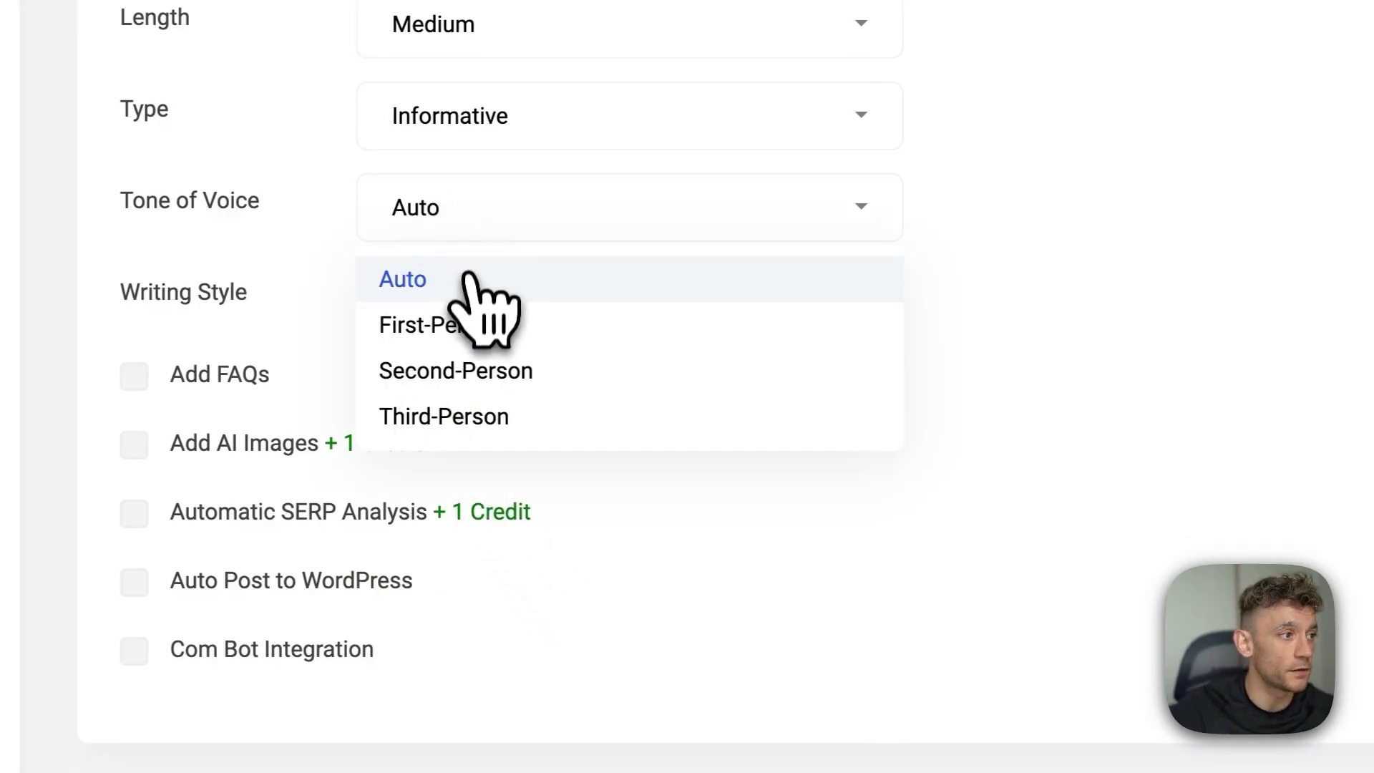
left_click(1174, 326)
left_click(533, 313)
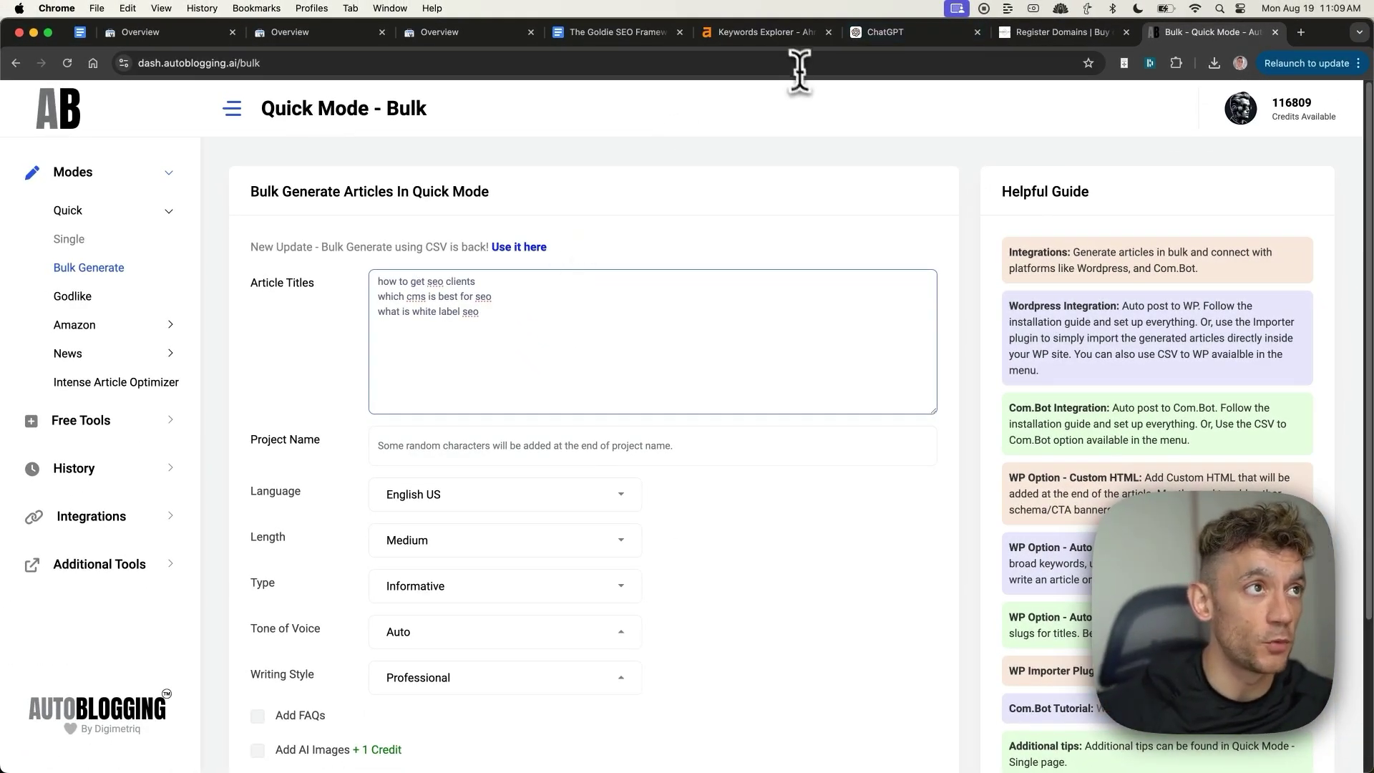
Highlight the "Generate 50+ article drafts" point in the Goldie SEO Framework document and revisit the Ahrefs keywords and Search Console overviews
left_click(788, 32)
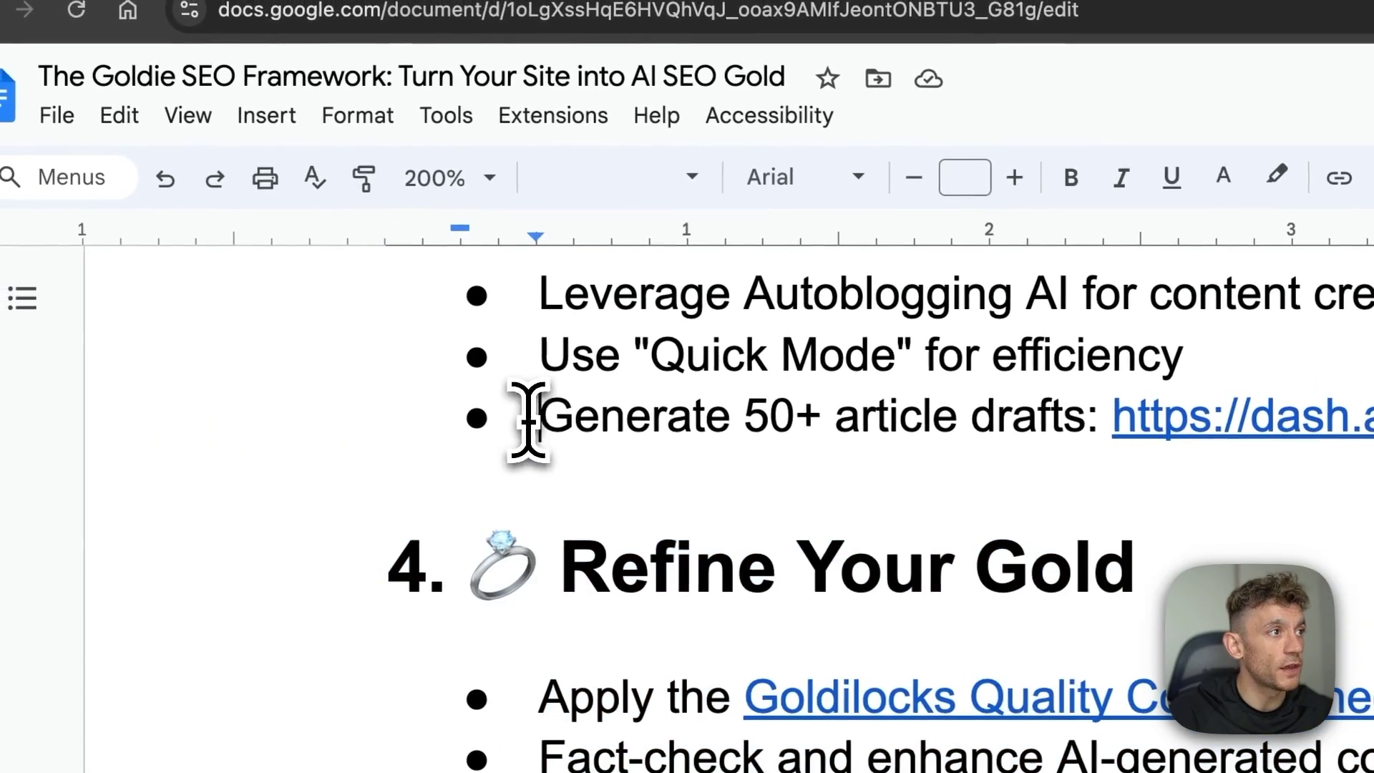
left_click_drag(522, 414, 1106, 410)
left_click(761, 68)
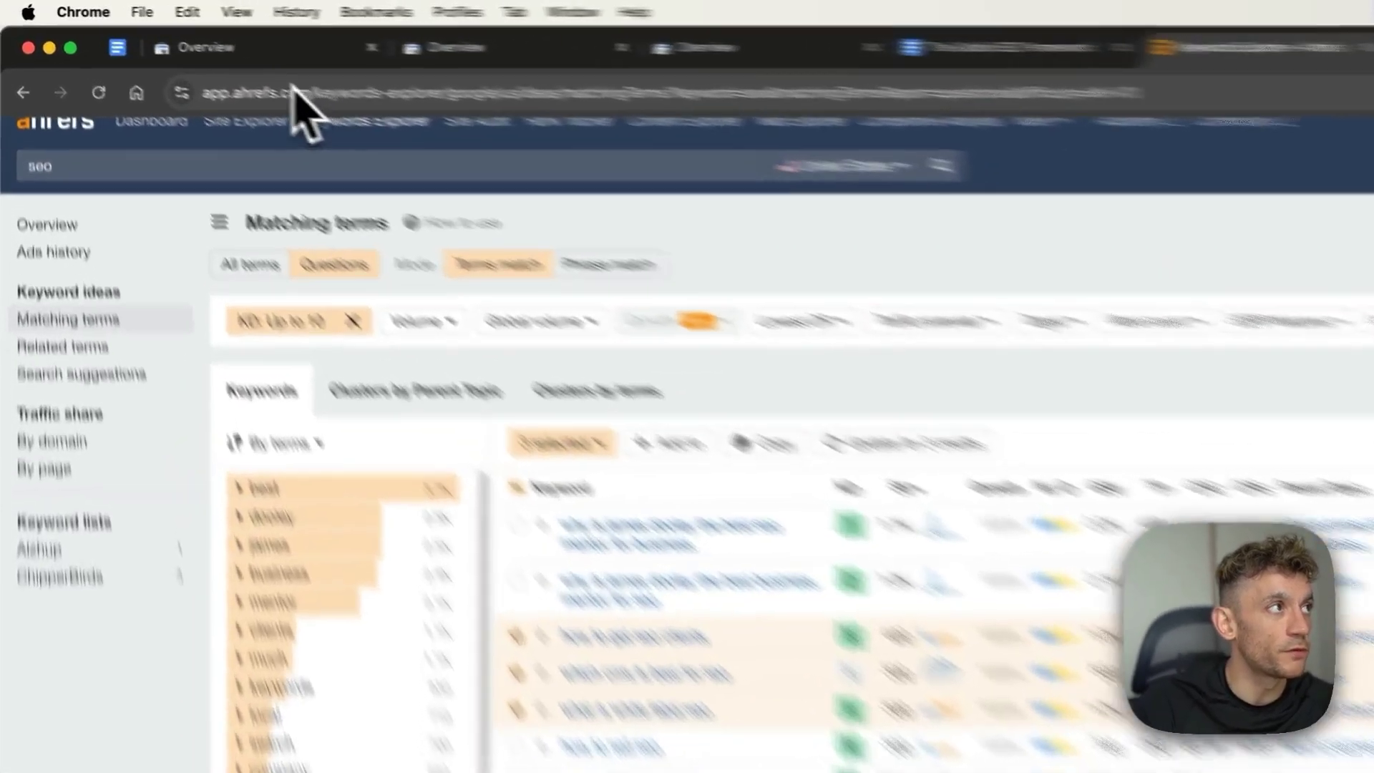
left_click(165, 35)
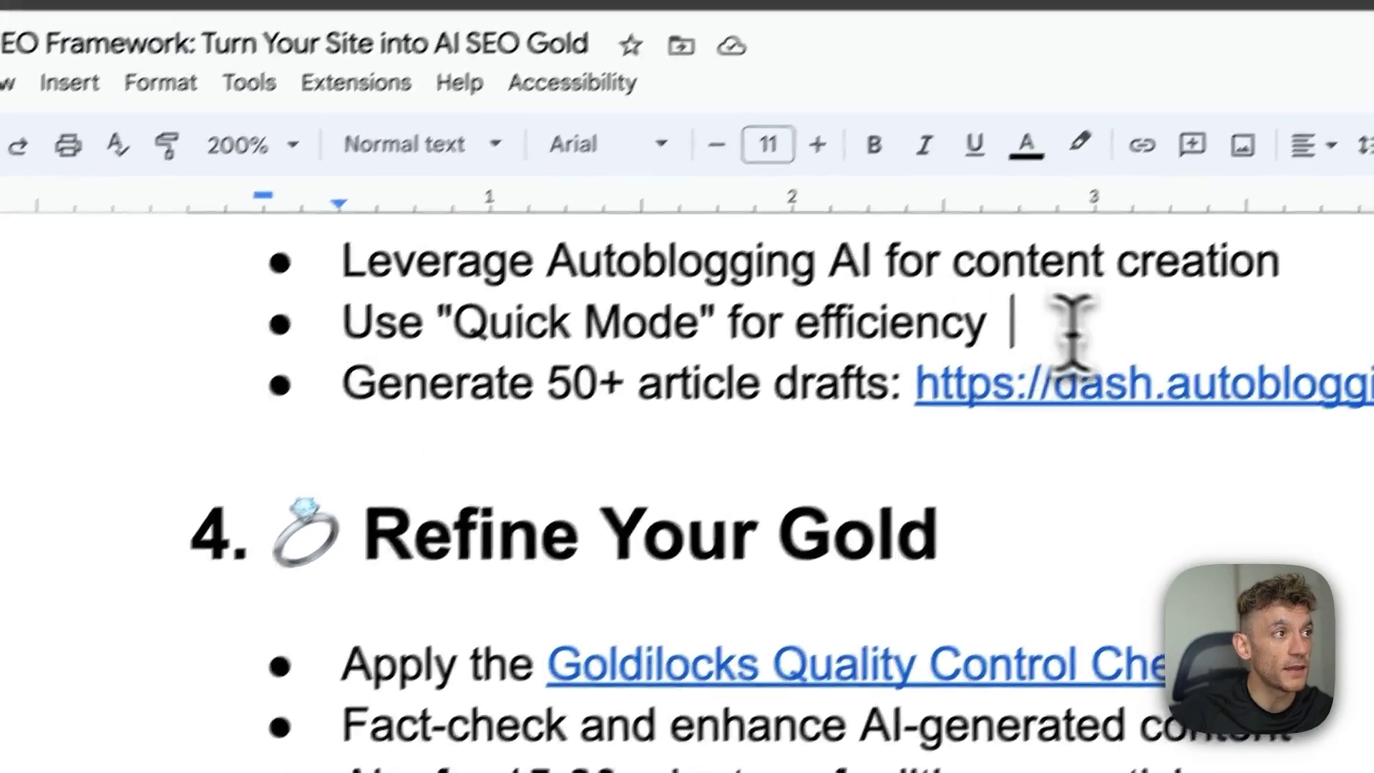
left_click_drag(399, 384, 909, 420)
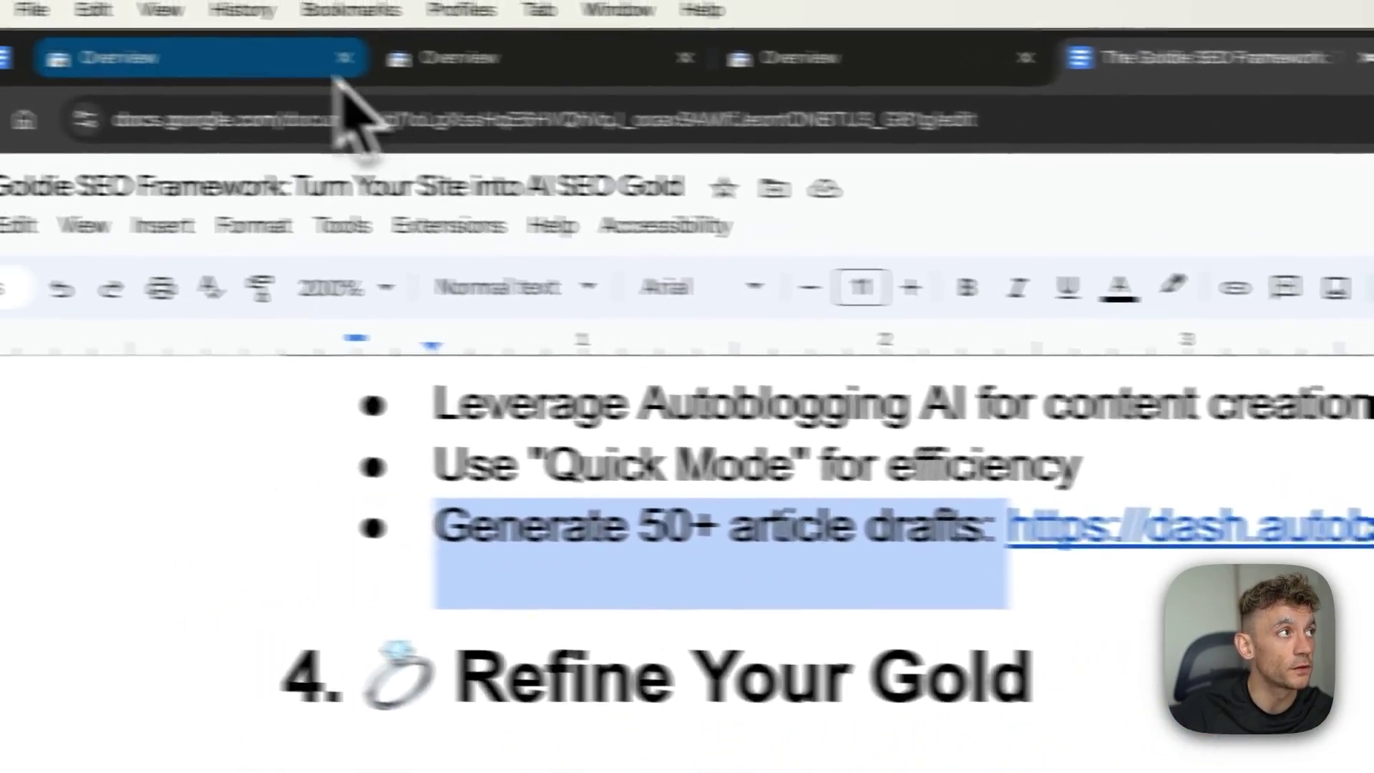
left_click(376, 64)
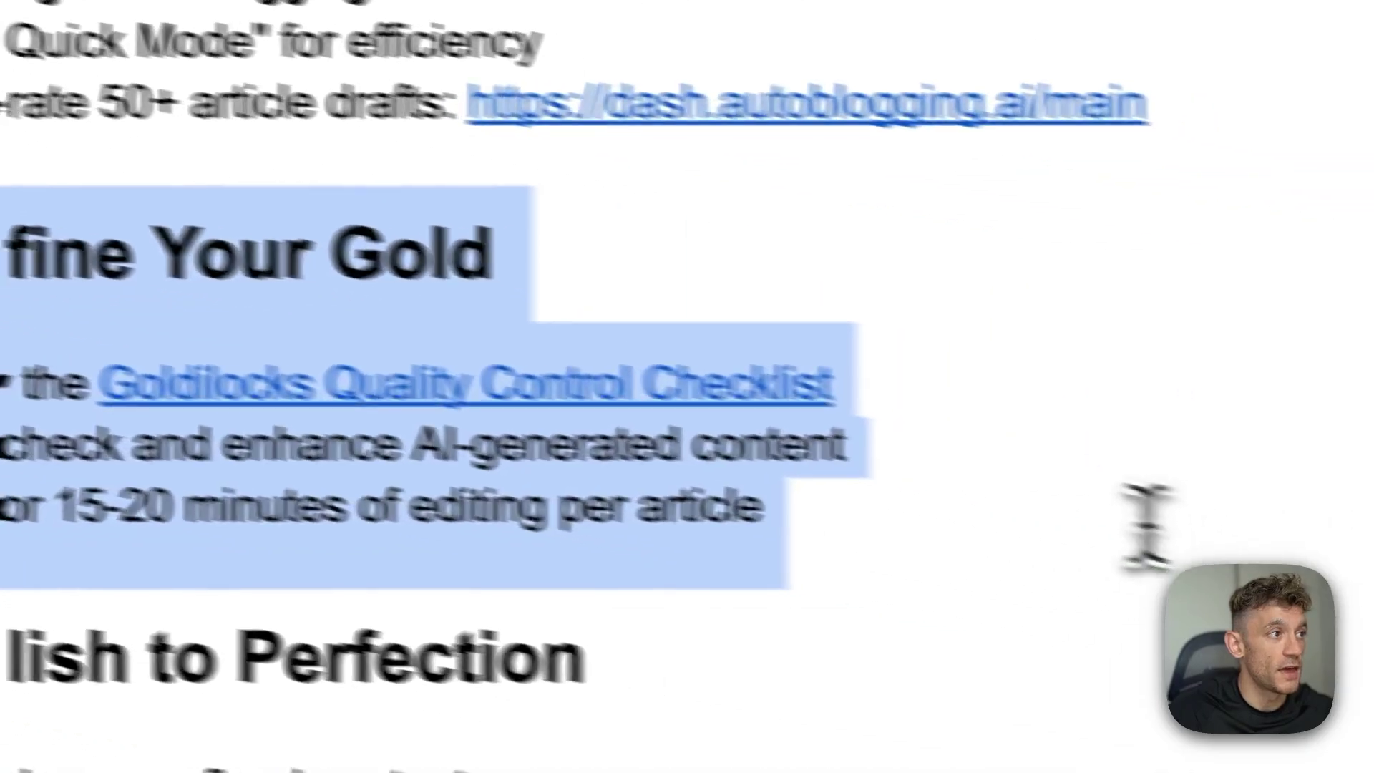
Open the Goldilocks Quality Control Checklist linked under "Refine Your Gold" in the framework document
left_click(792, 458)
left_click(598, 354)
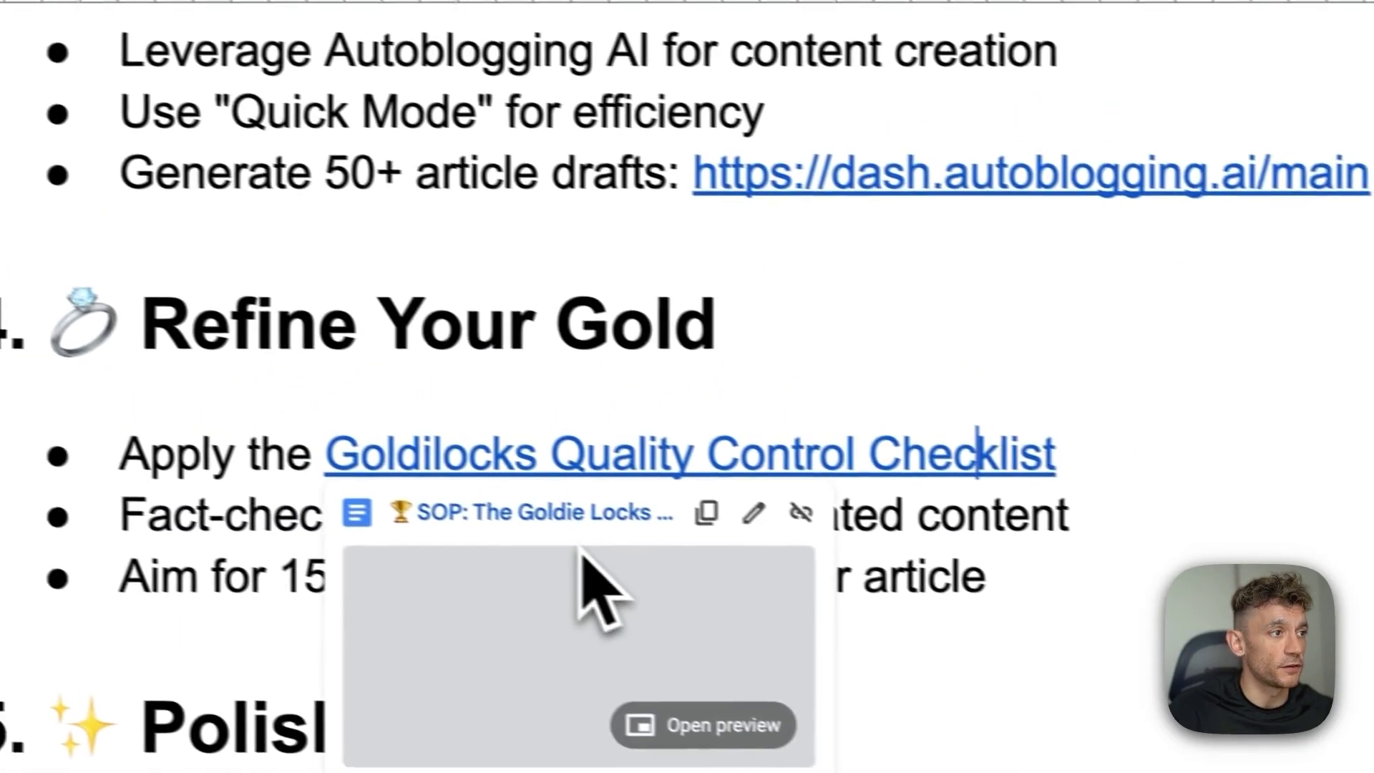
left_click(214, 483)
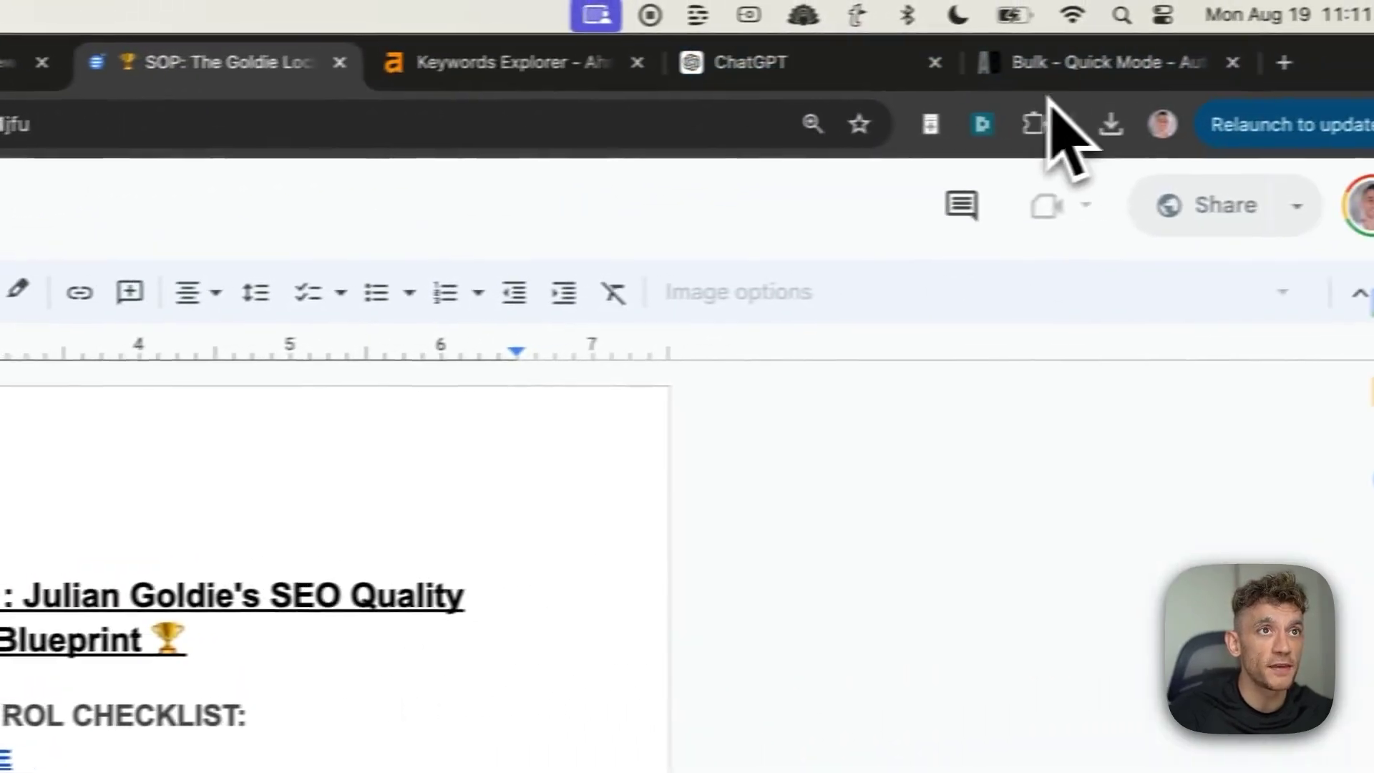
left_click(1066, 59)
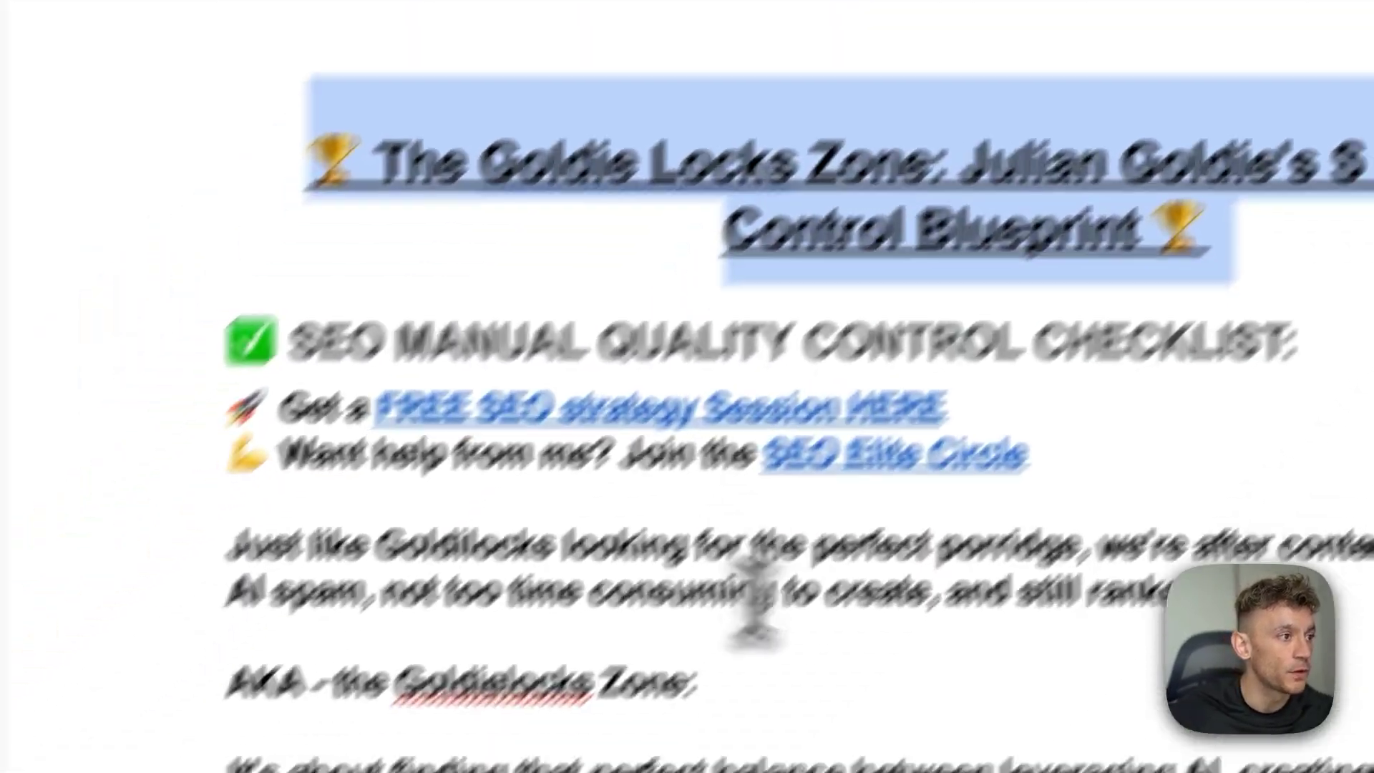
Read the start of the quality control checklist, from the introduction and video tutorial to the article outline and search intent points
scroll(755, 591, "down", 3)
left_click_drag(375, 224, 265, 444)
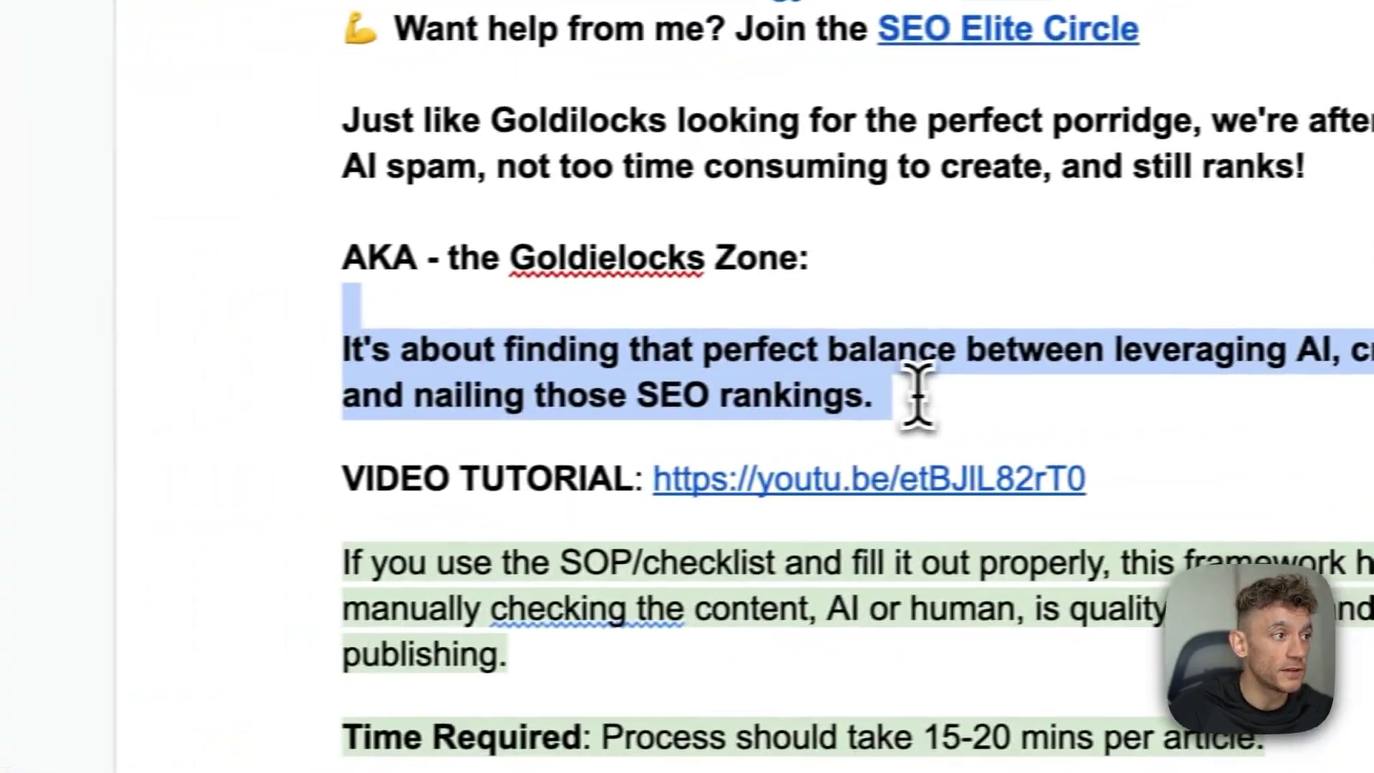
left_click(800, 399)
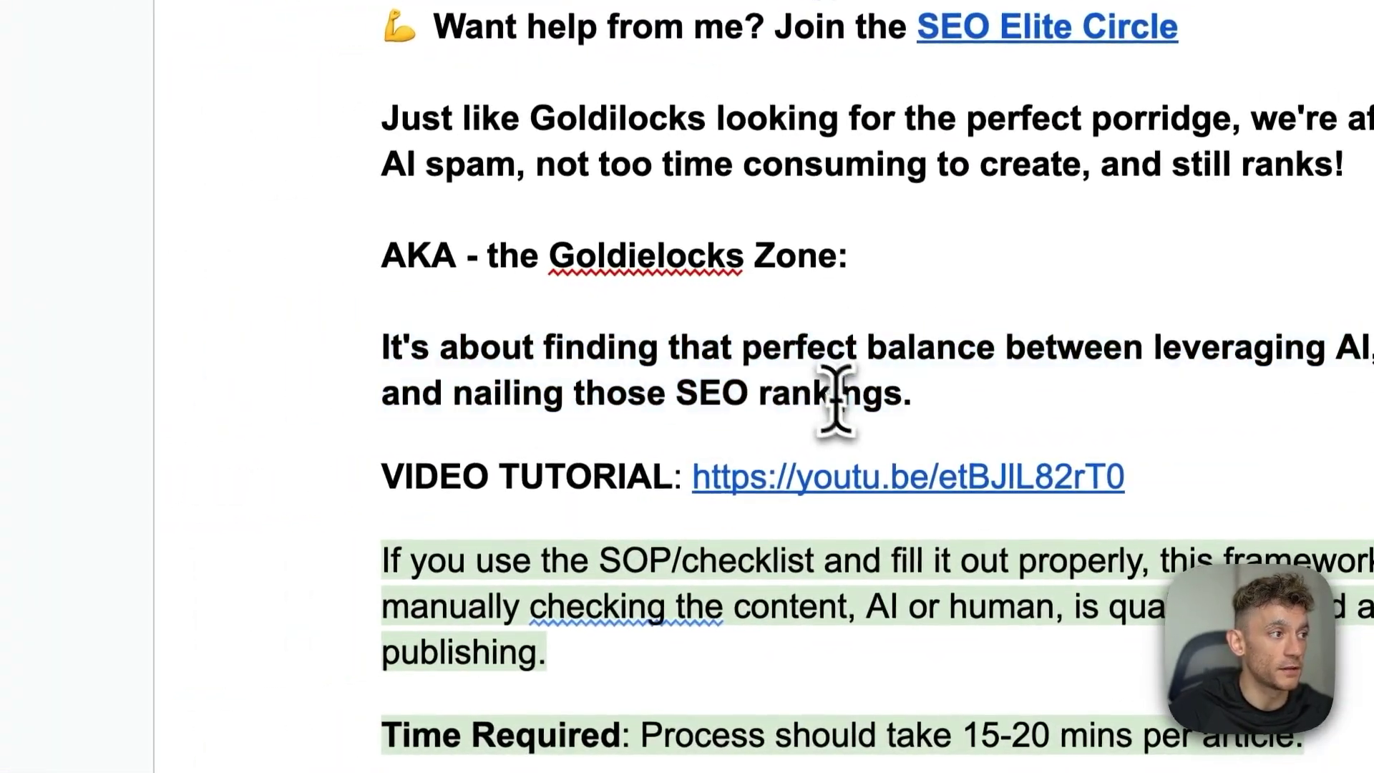
triple_click(442, 476)
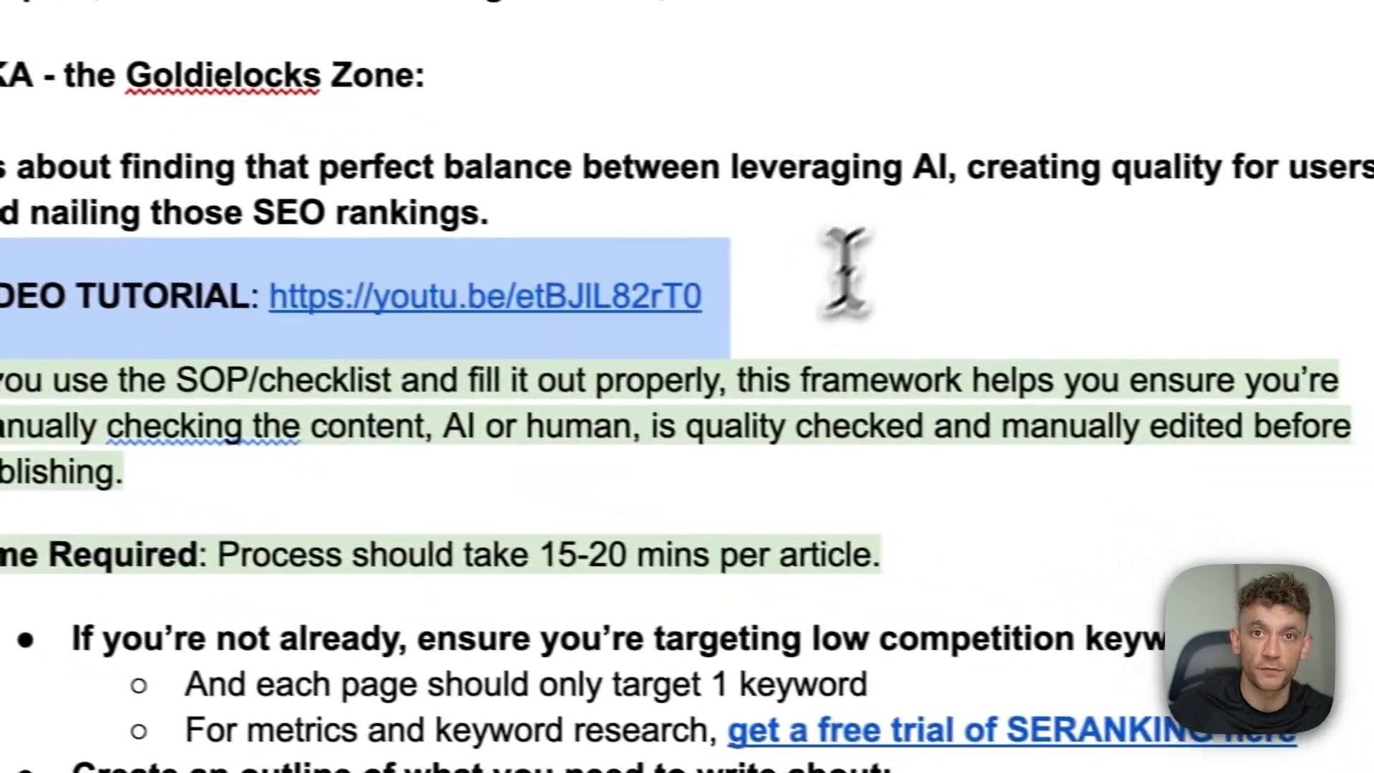
scroll(952, 272, "down", 5)
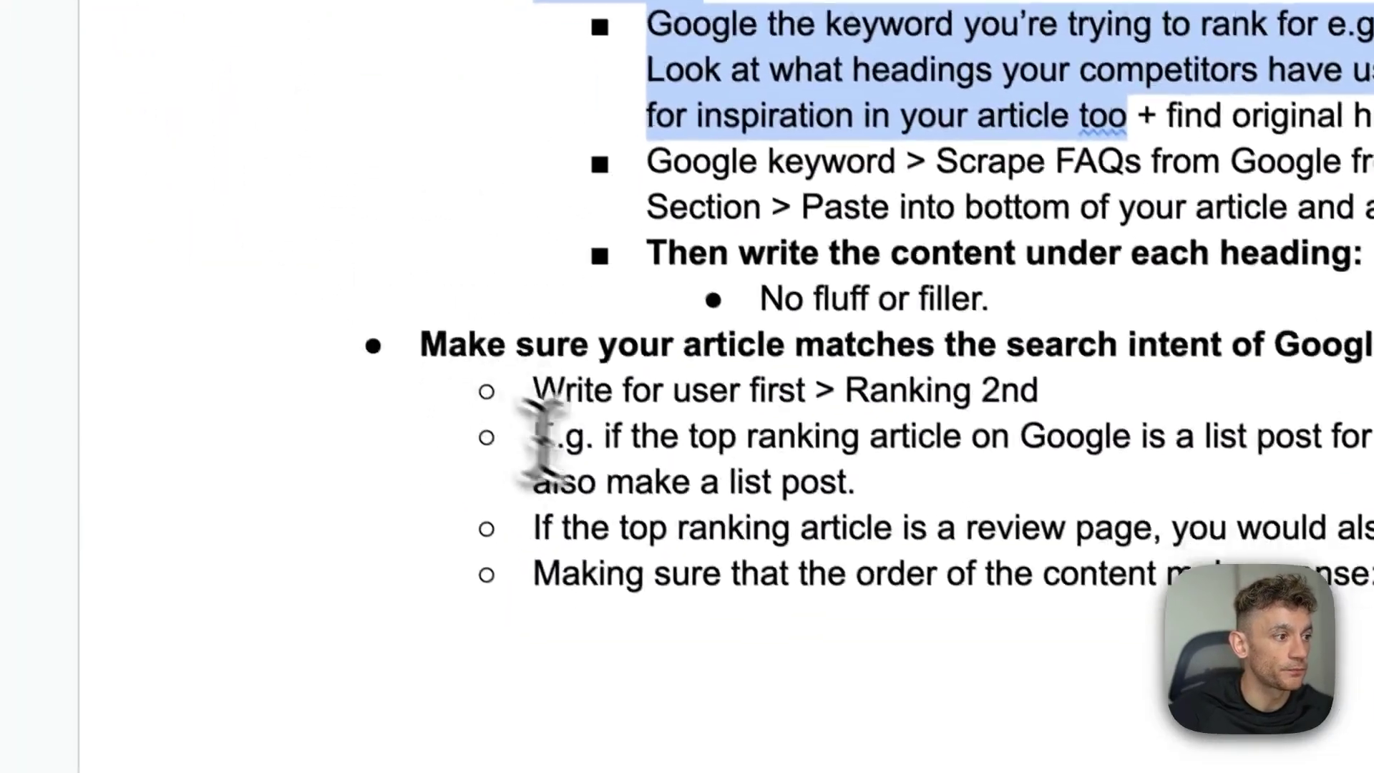
scroll(452, 322, "down", 2)
scroll(494, 322, "up", 3)
scroll(626, 423, "down", 1)
left_click(593, 503)
scroll(623, 504, "up", 3)
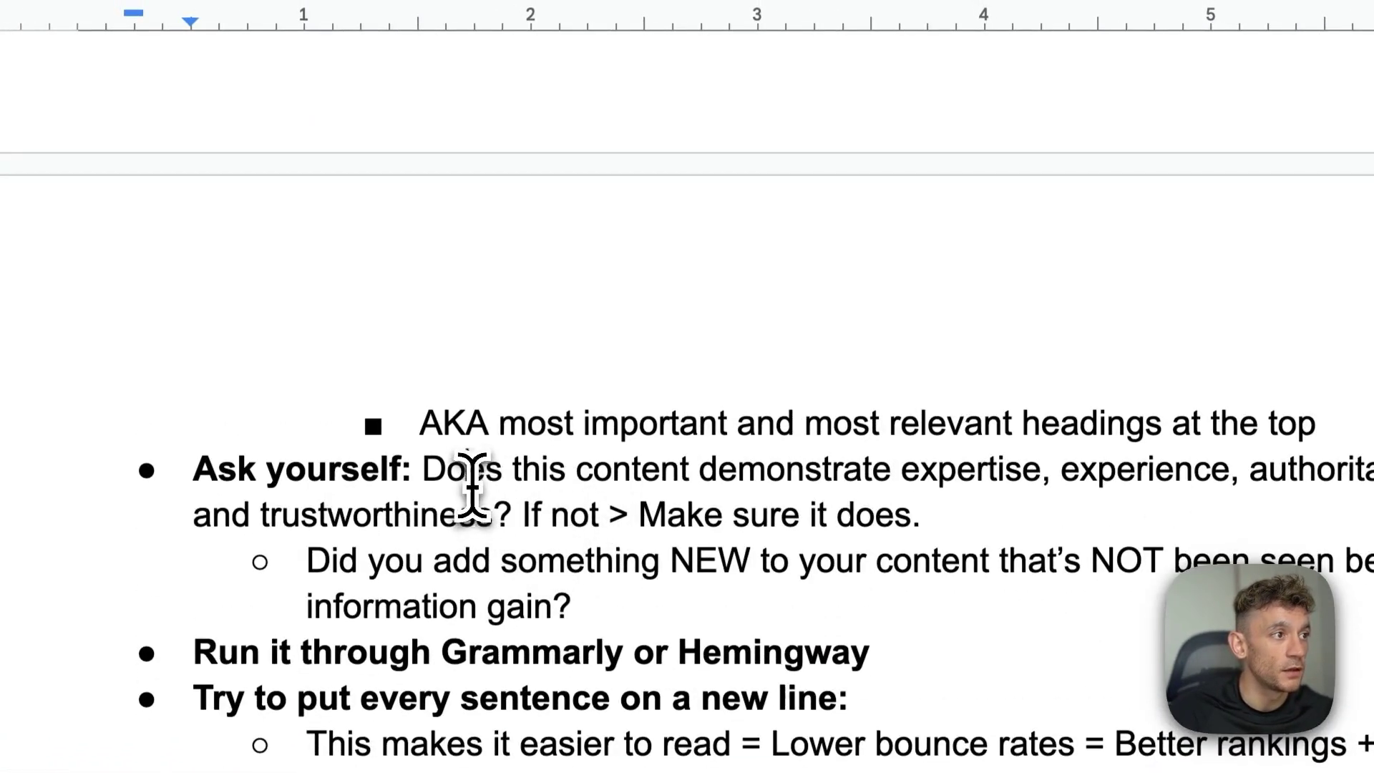
Read the checklist's points on expertise, images and videos, text formatting, FAQs, introductions and internal or external links
scroll(442, 637, "down", 2)
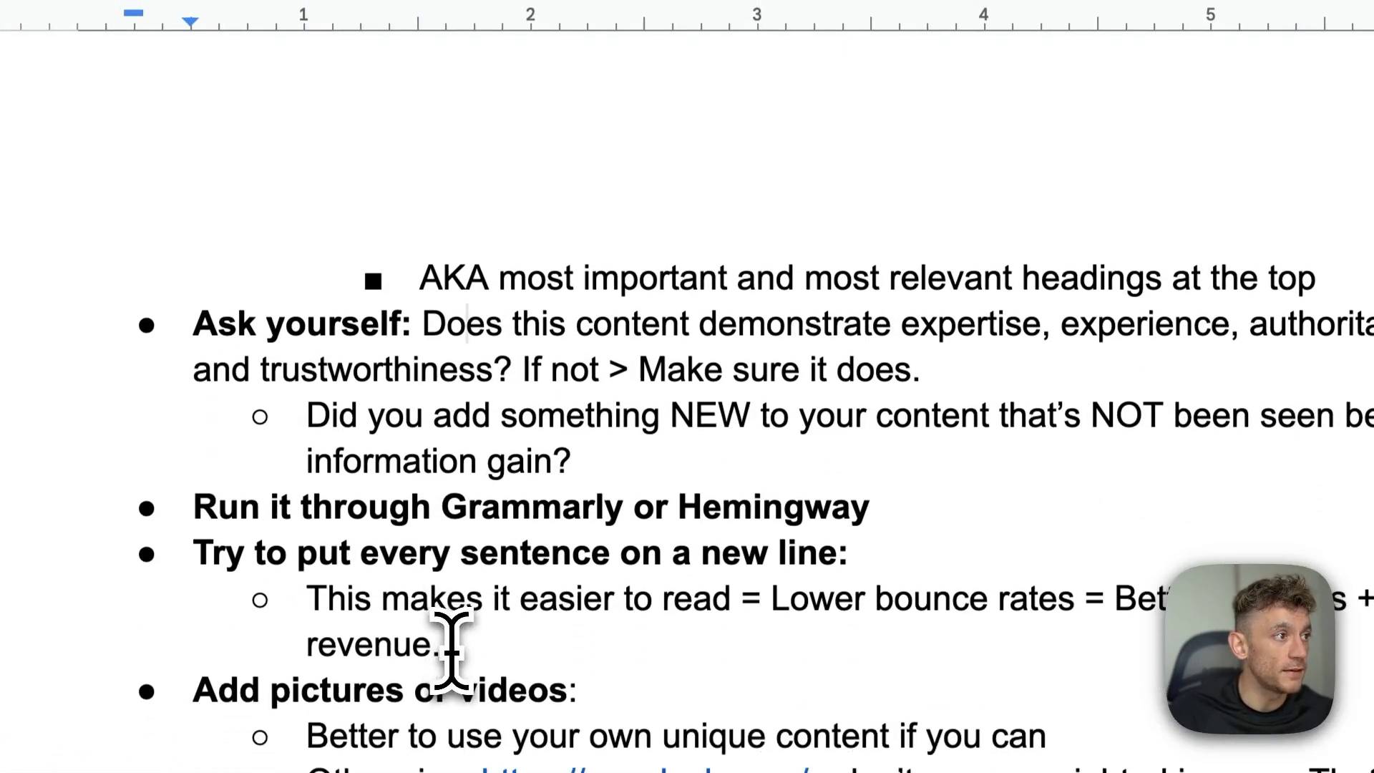
scroll(390, 526, "down", 3)
left_click(524, 435)
scroll(565, 501, "down", 3)
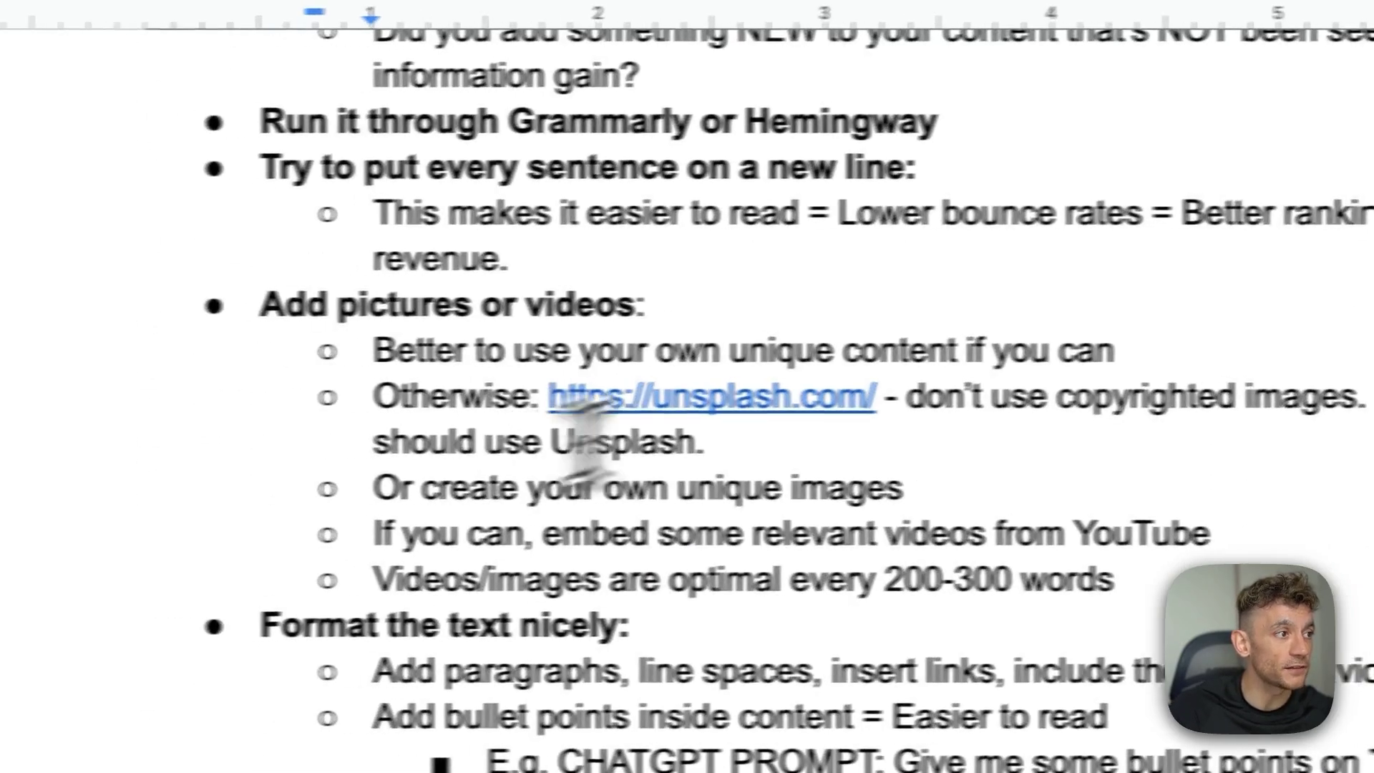
scroll(788, 529, "down", 7)
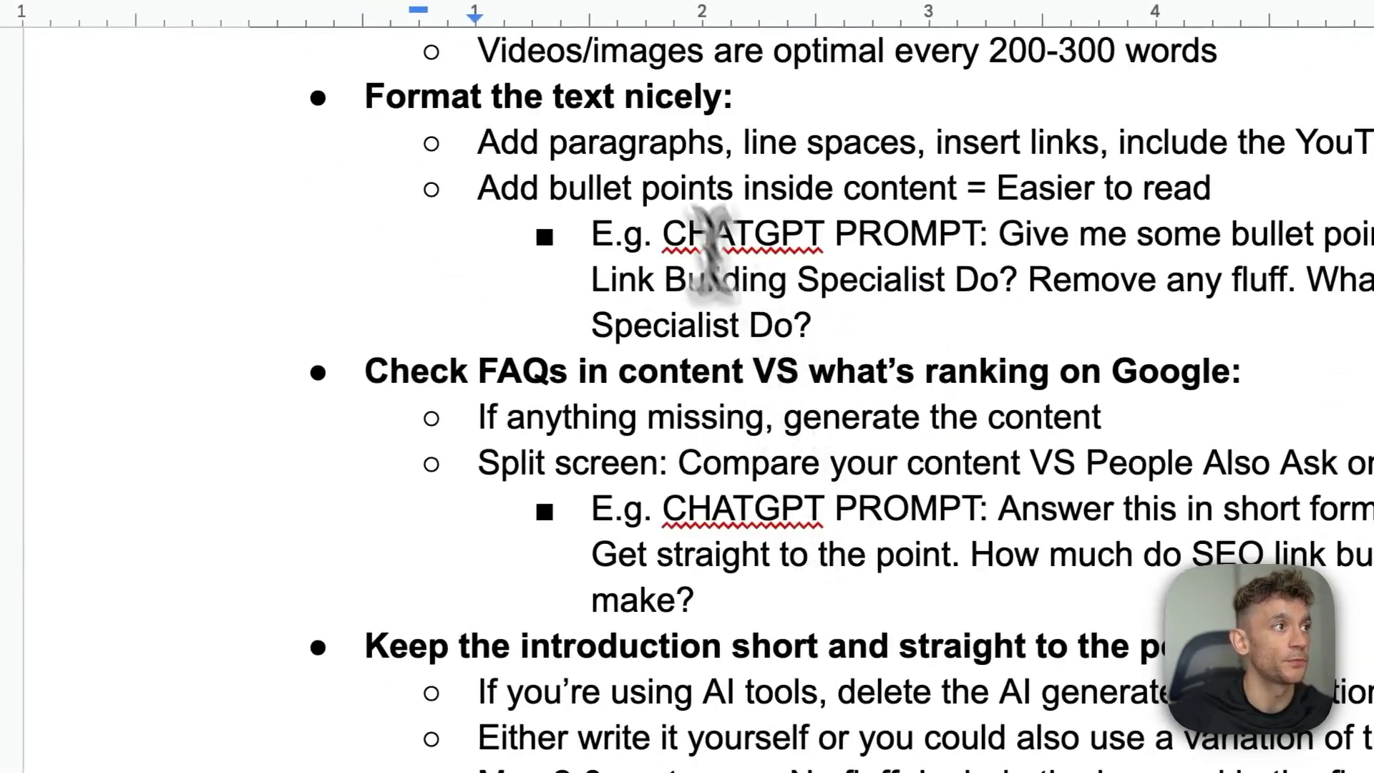
scroll(815, 601, "down", 6)
scroll(818, 601, "down", 10)
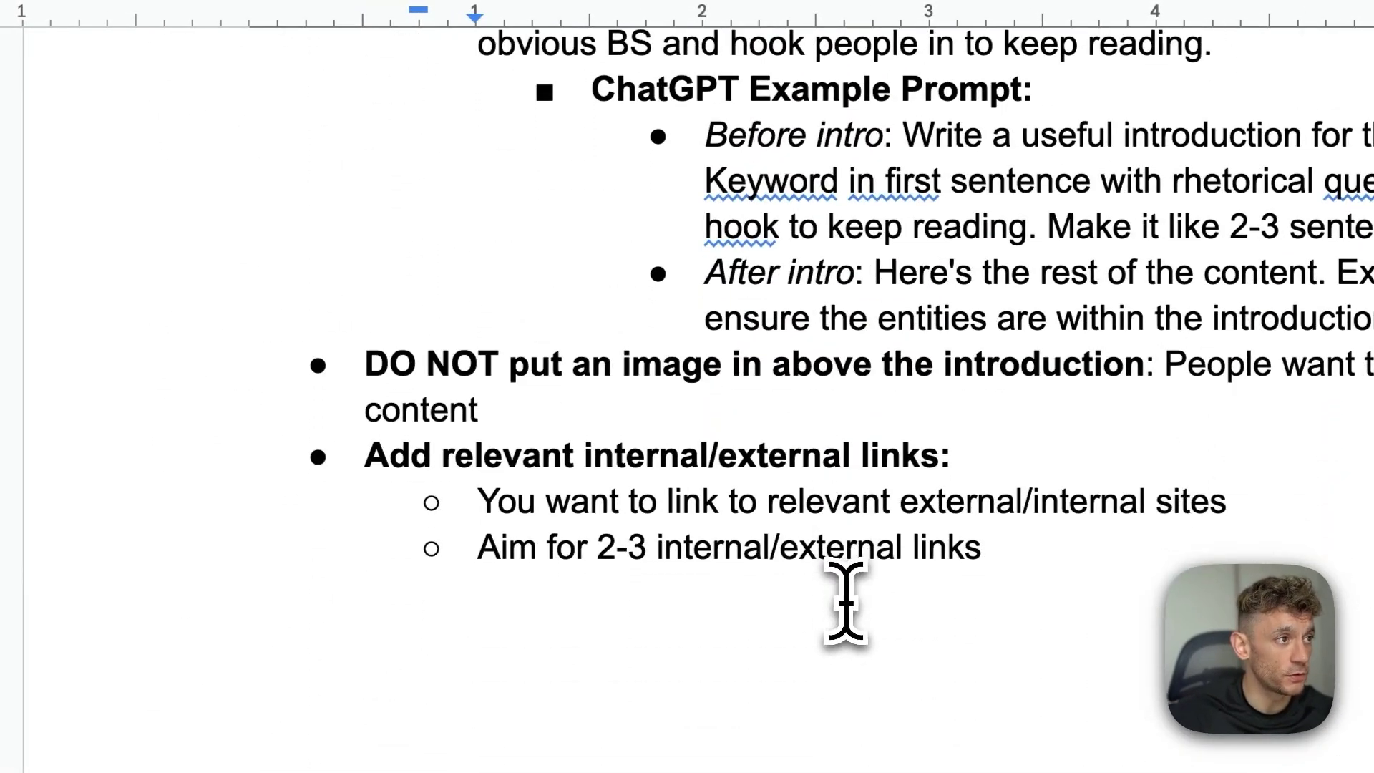
Examine the checklist's fact checking, AI detection, keyword optimization, EEAT and indexing points, and revisit the introduction and formatting advice
scroll(688, 226, "down", 1)
left_click(676, 121)
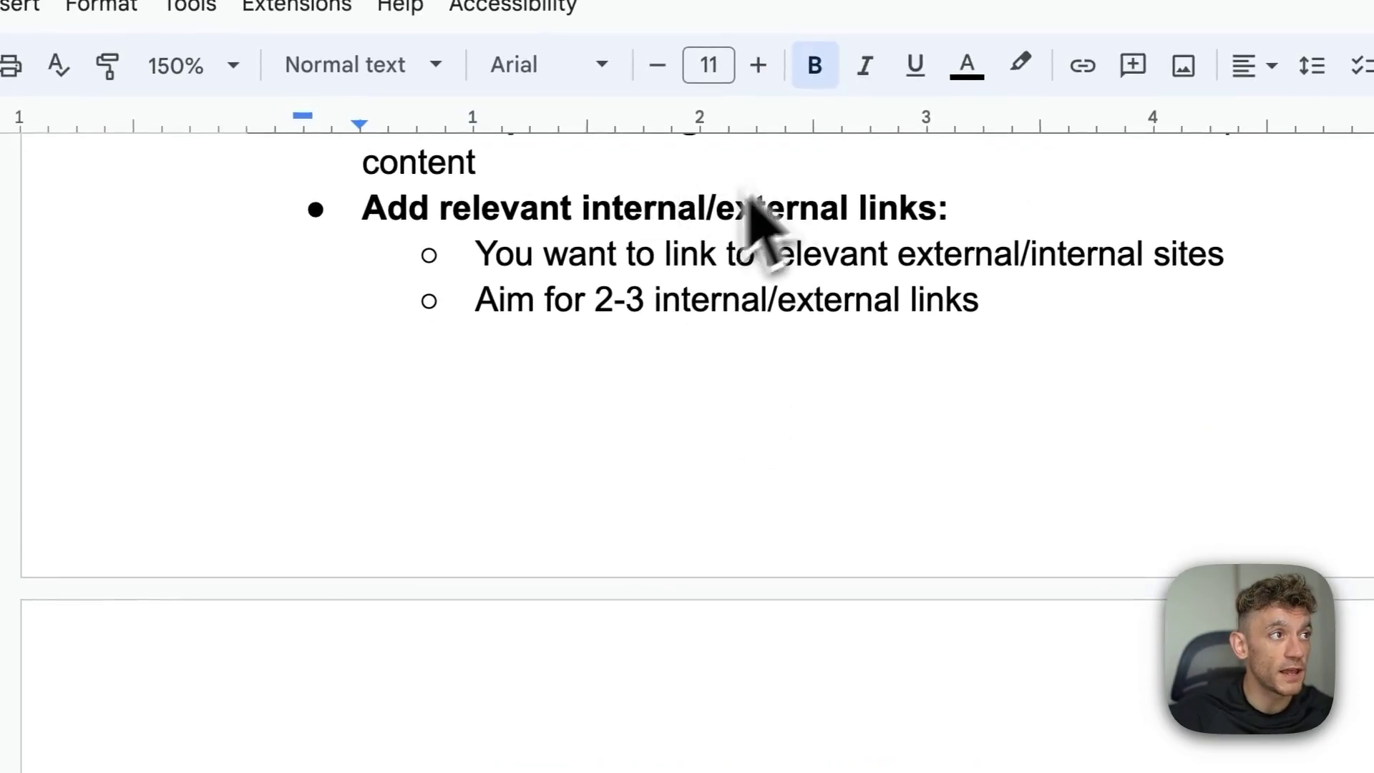
scroll(738, 573, "down", 4)
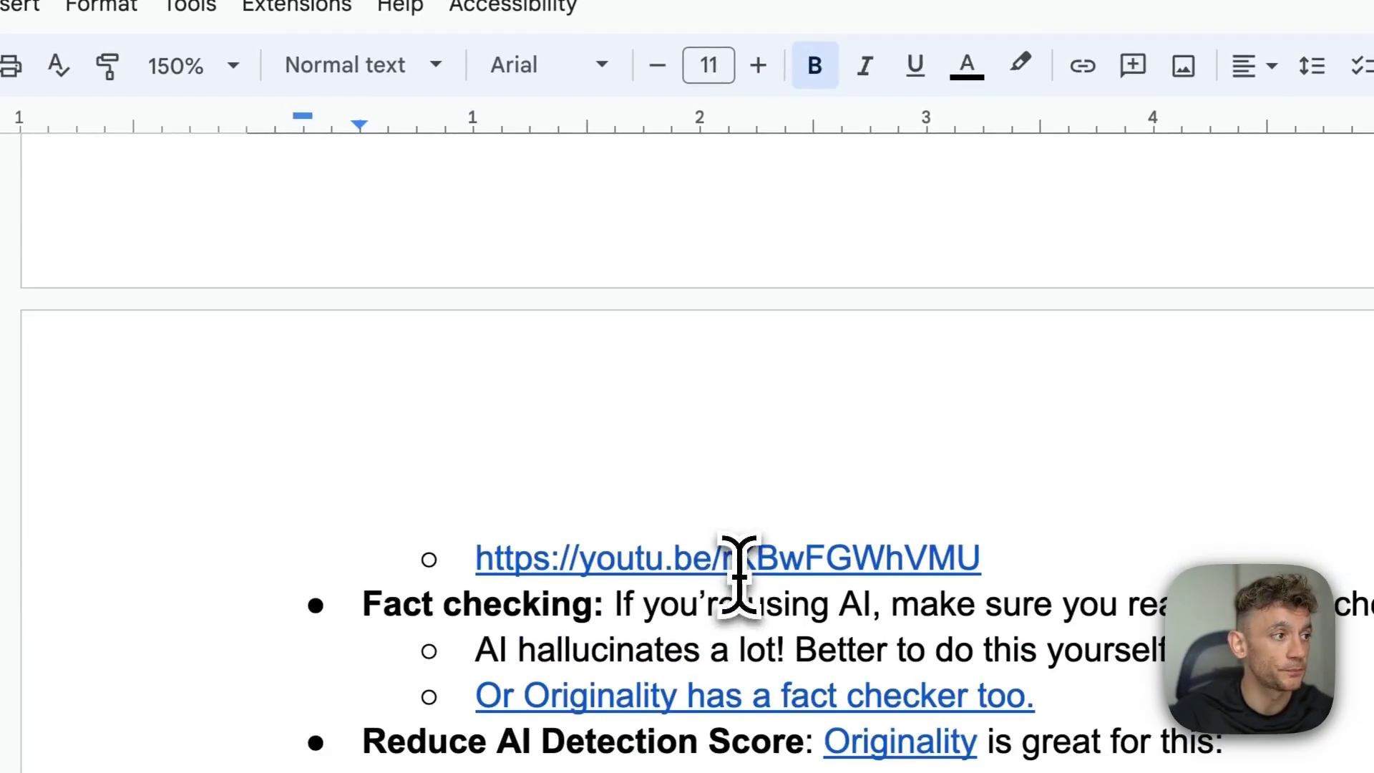
left_click(681, 603)
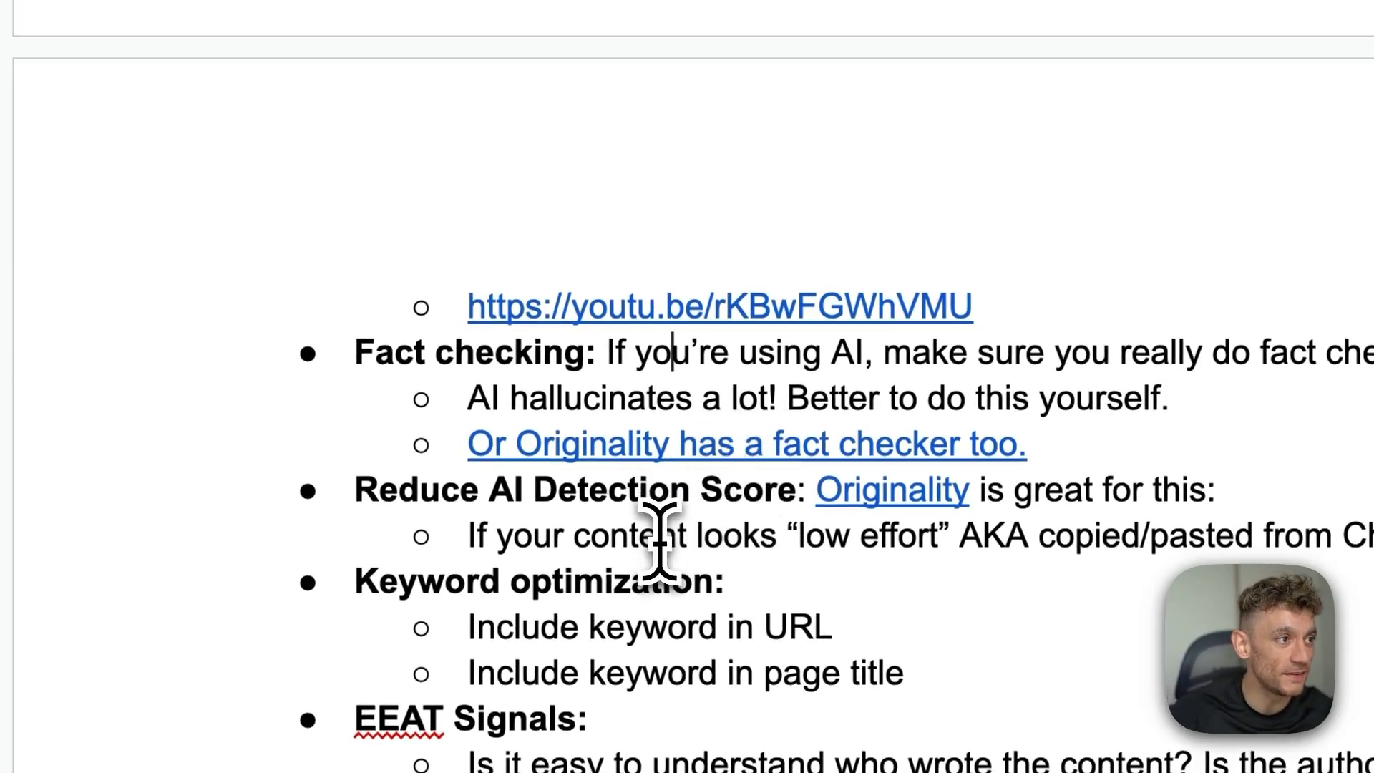
scroll(728, 436, "down", 2)
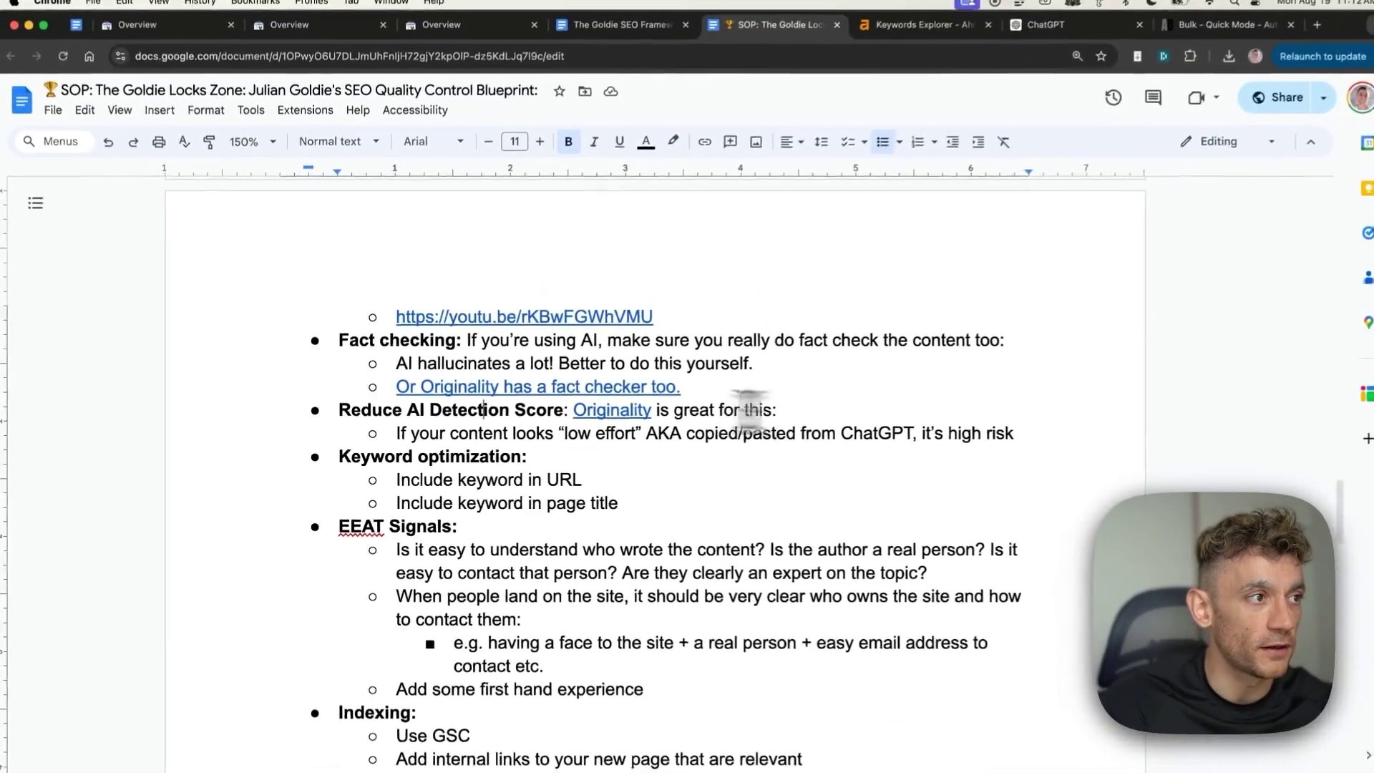
scroll(852, 333, "down", 2)
scroll(591, 401, "down", 2)
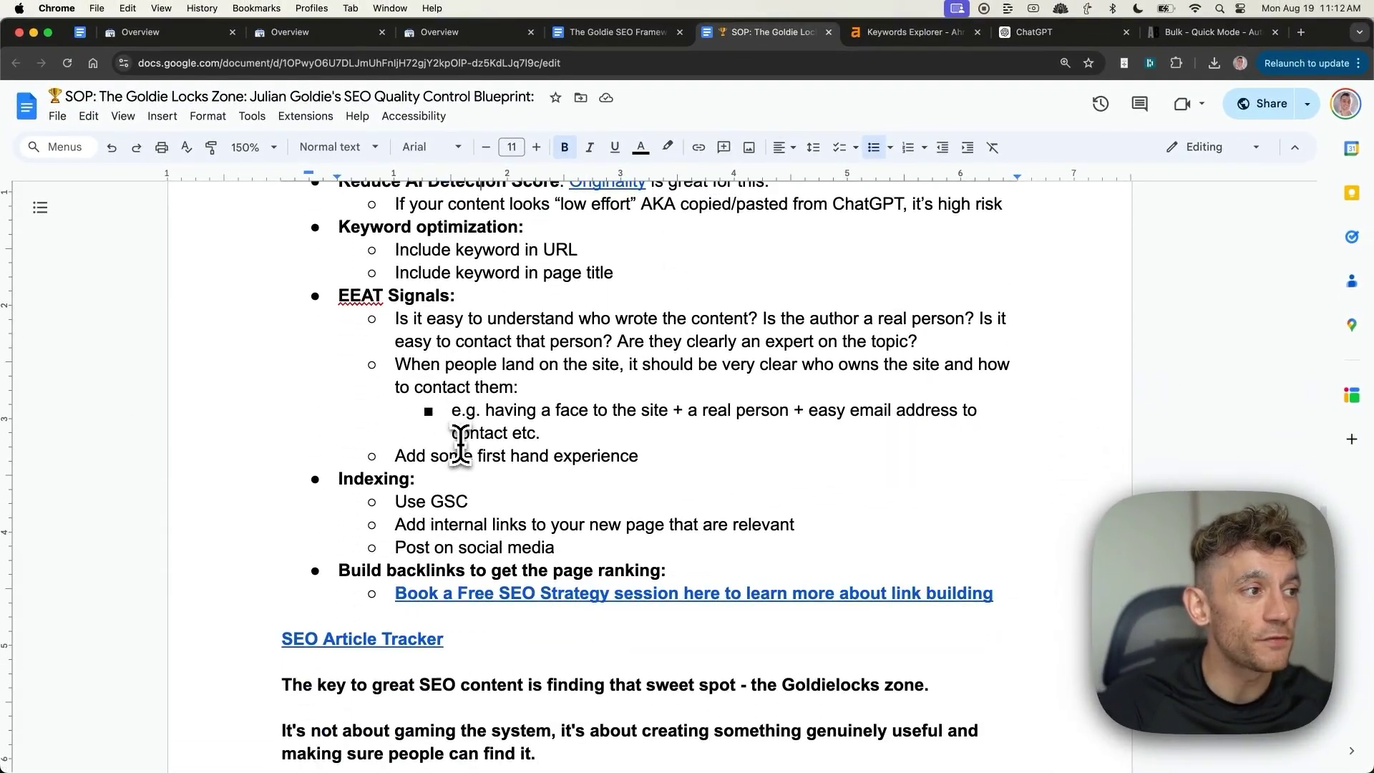
scroll(501, 415, "up", 10)
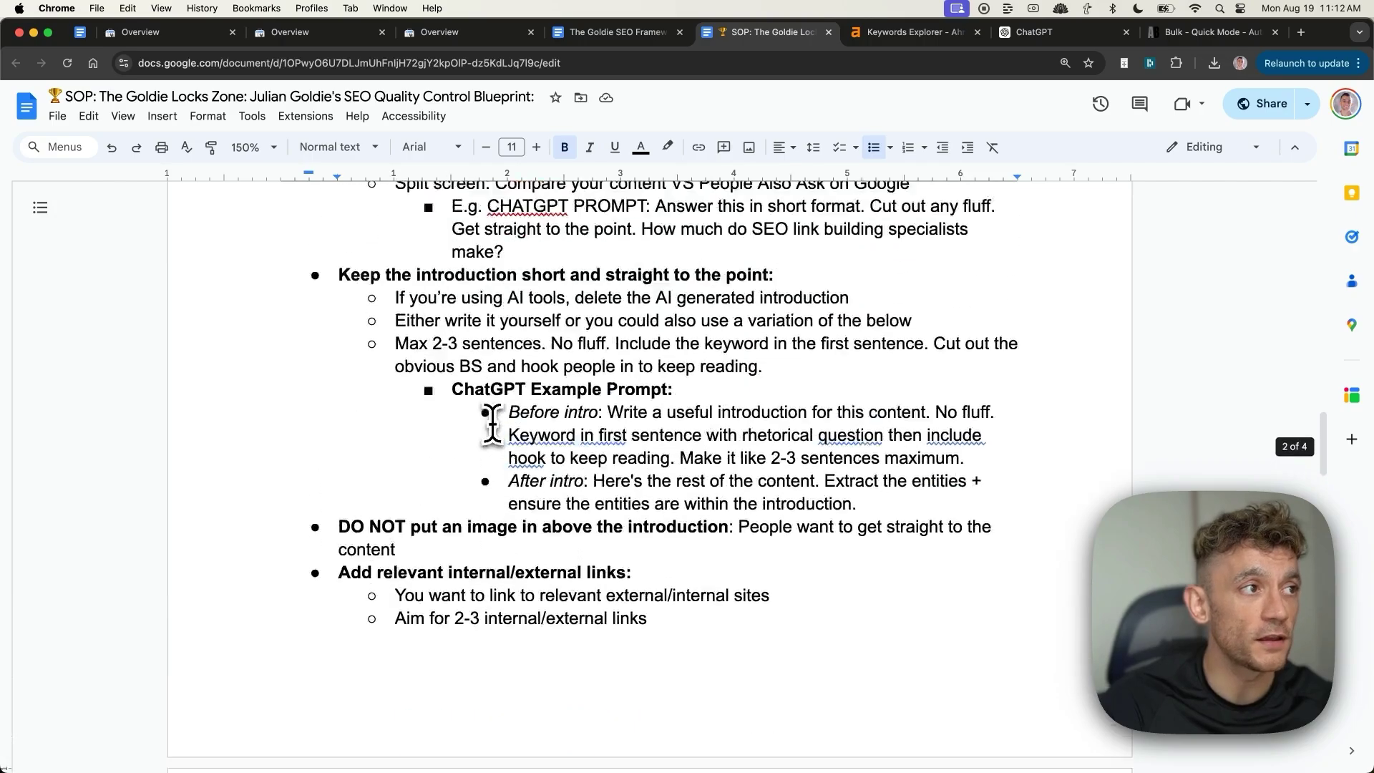
scroll(489, 423, "up", 5)
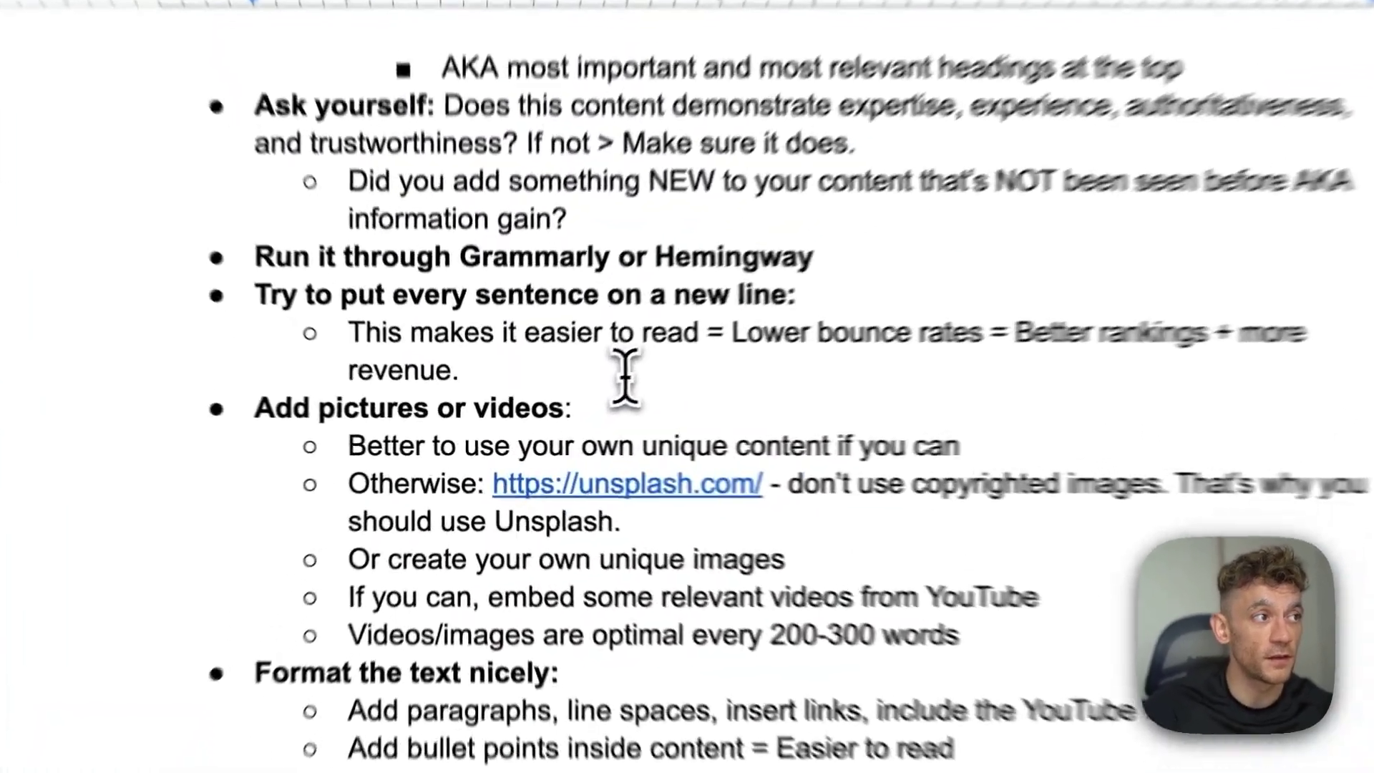
scroll(565, 401, "up", 3)
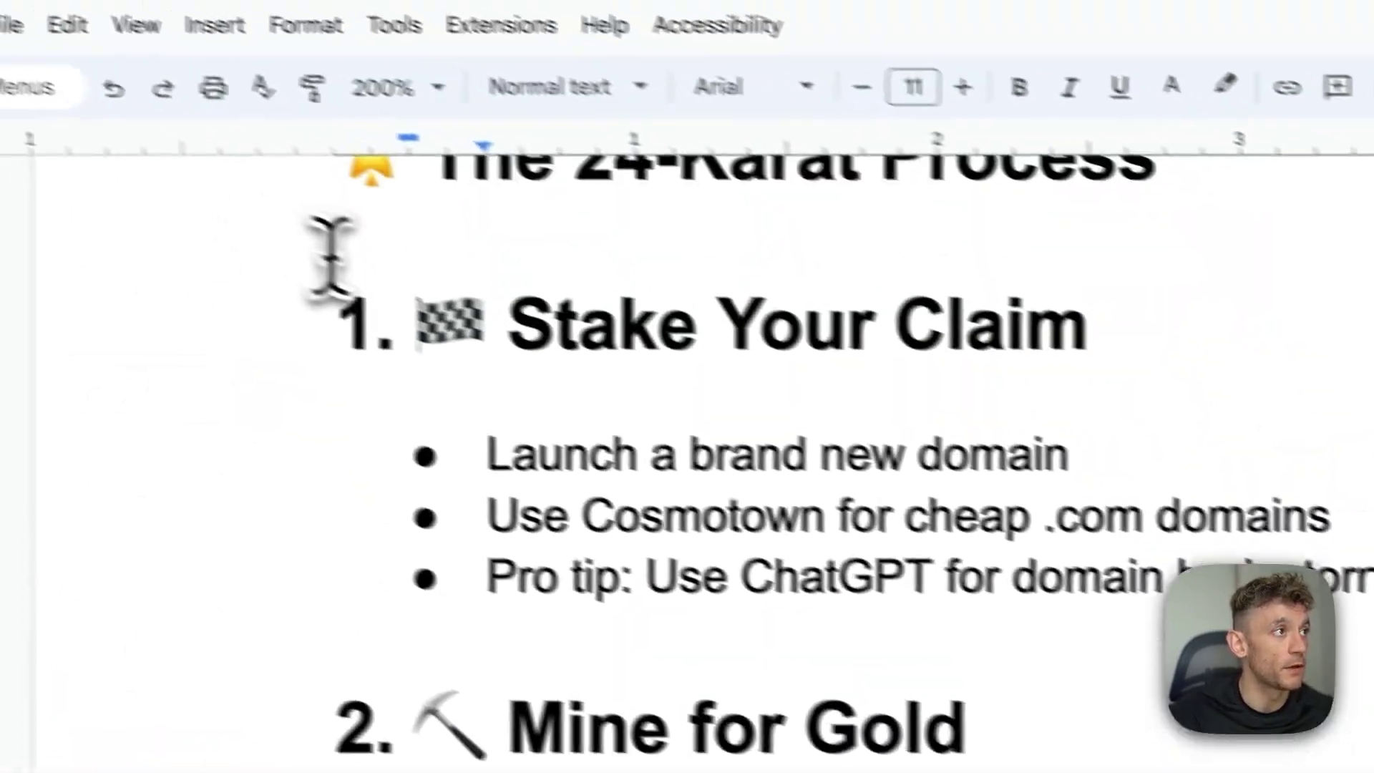
Go back over "Stake Your Claim", "Mine for Gold" and "Craft Your Goldmine" in the Goldie SEO Framework document, highlighting text along the way
left_click_drag(338, 261, 1003, 491)
scroll(492, 395, "down", 3)
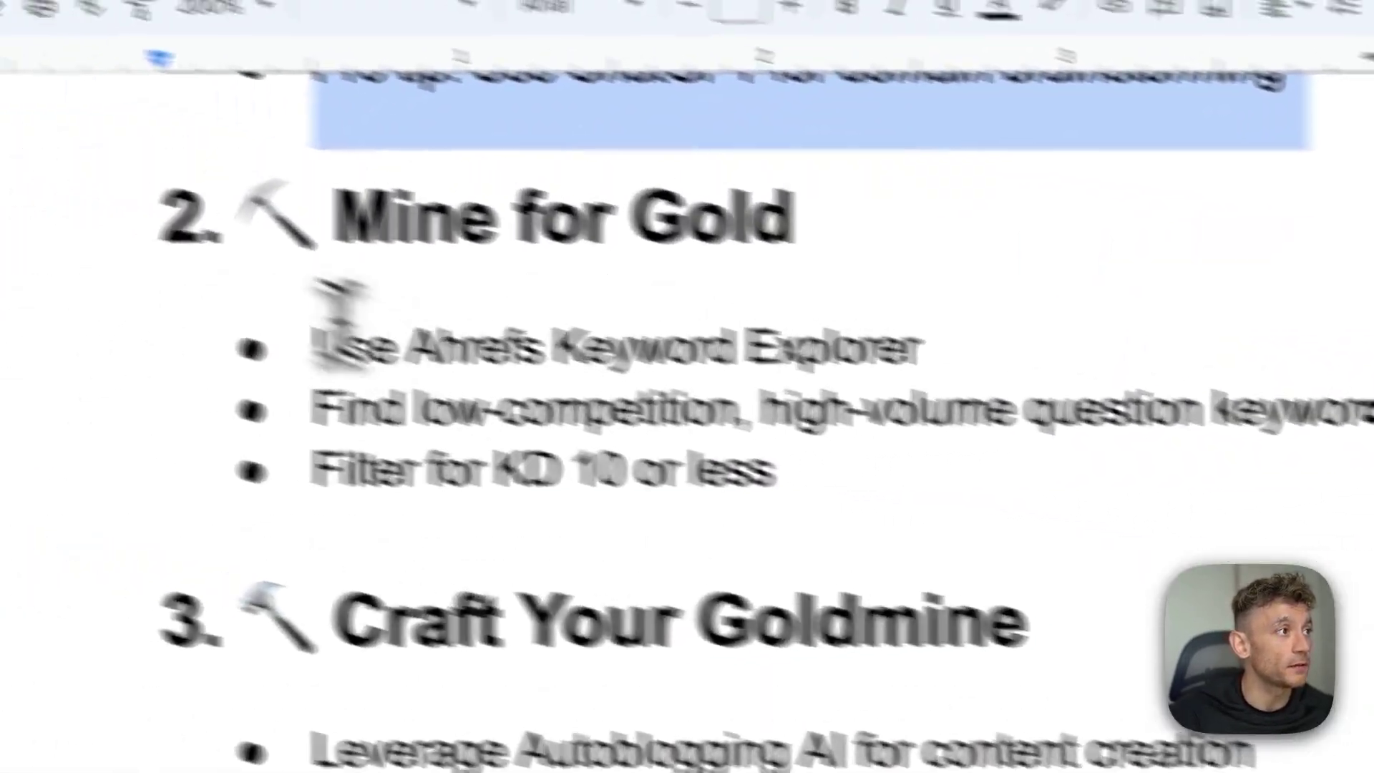
left_click_drag(168, 229, 1259, 511)
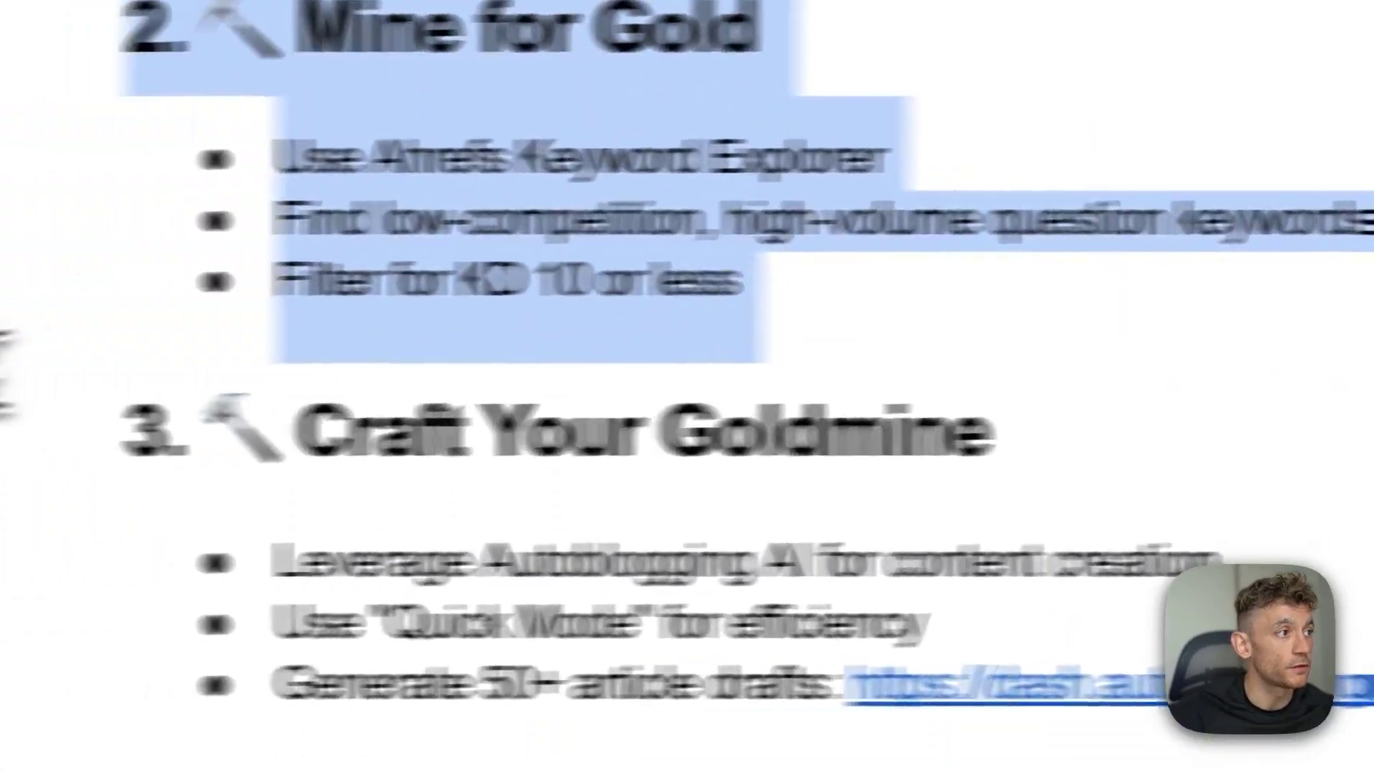
left_click(111, 628)
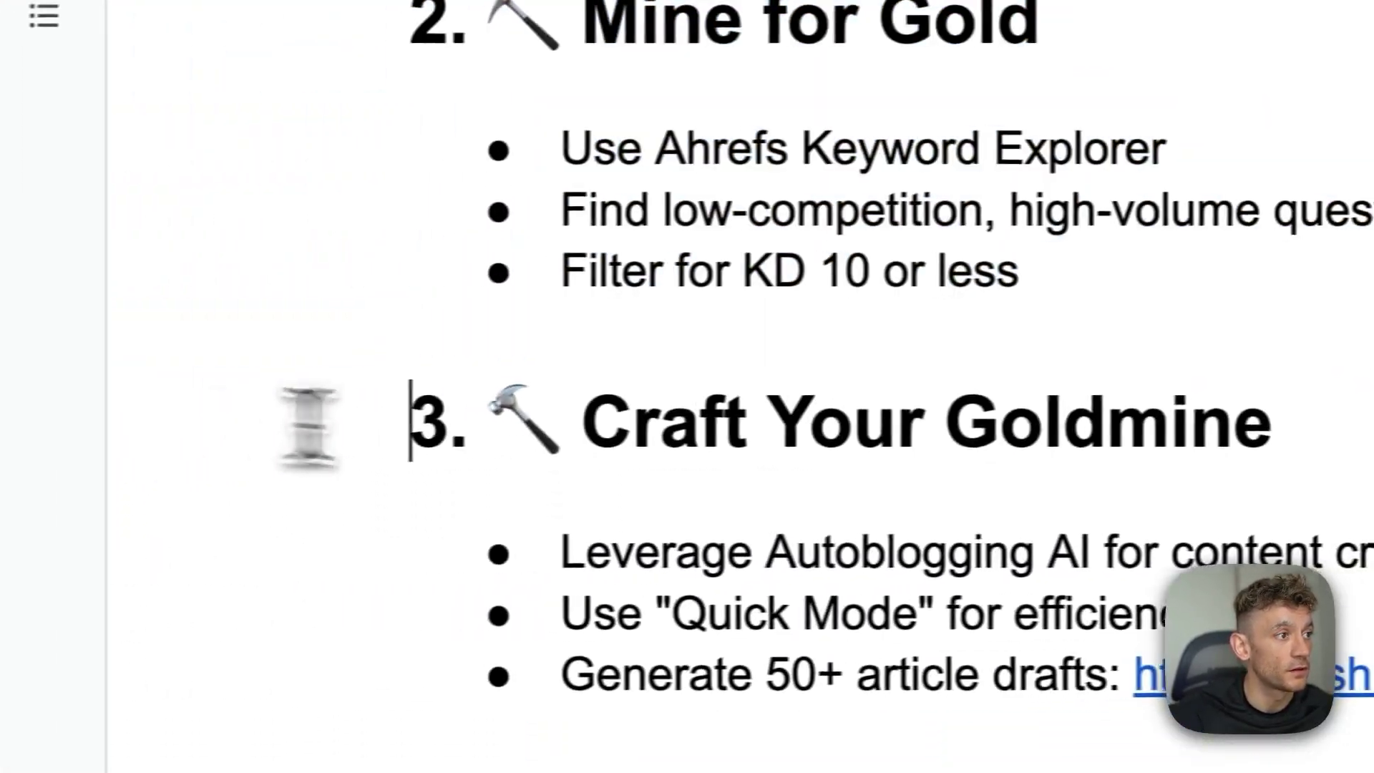
left_click_drag(343, 432, 1003, 426)
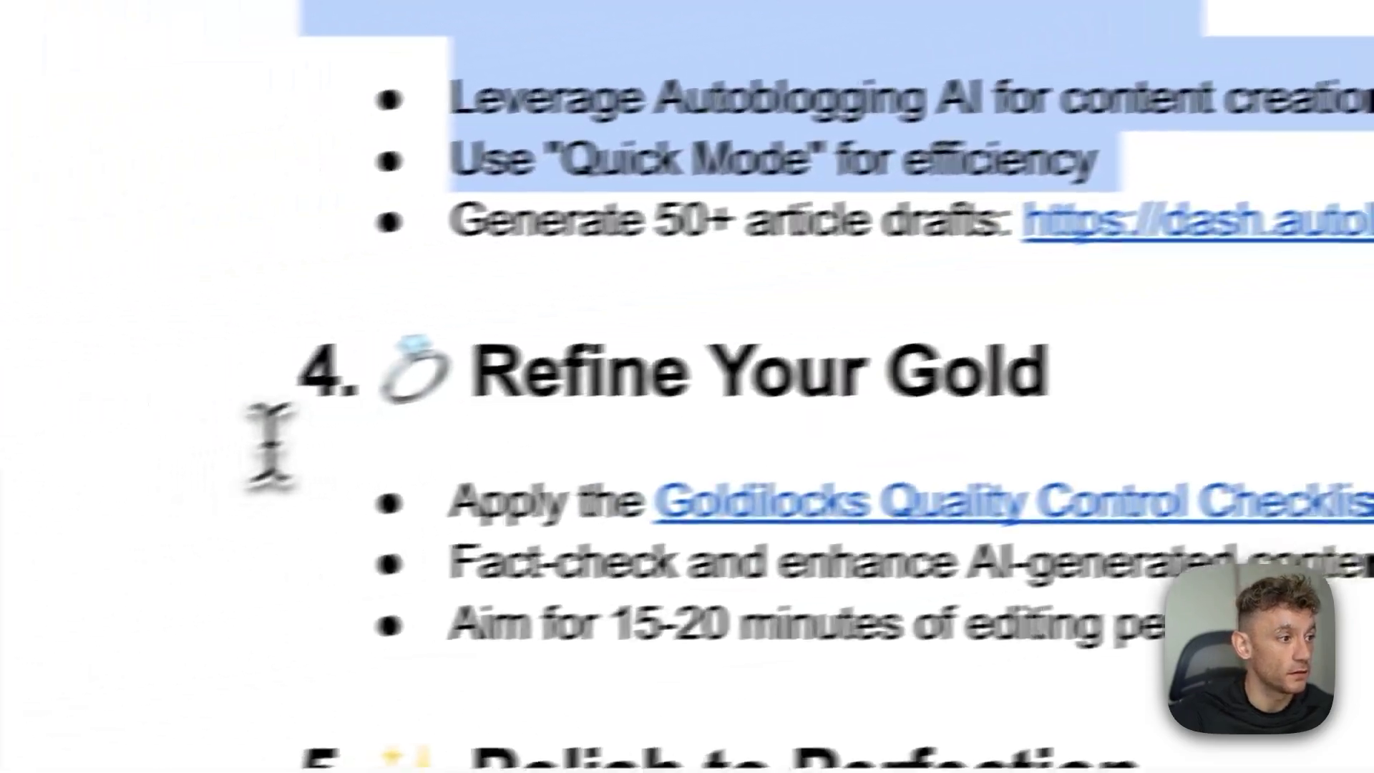
left_click_drag(270, 448, 612, 442)
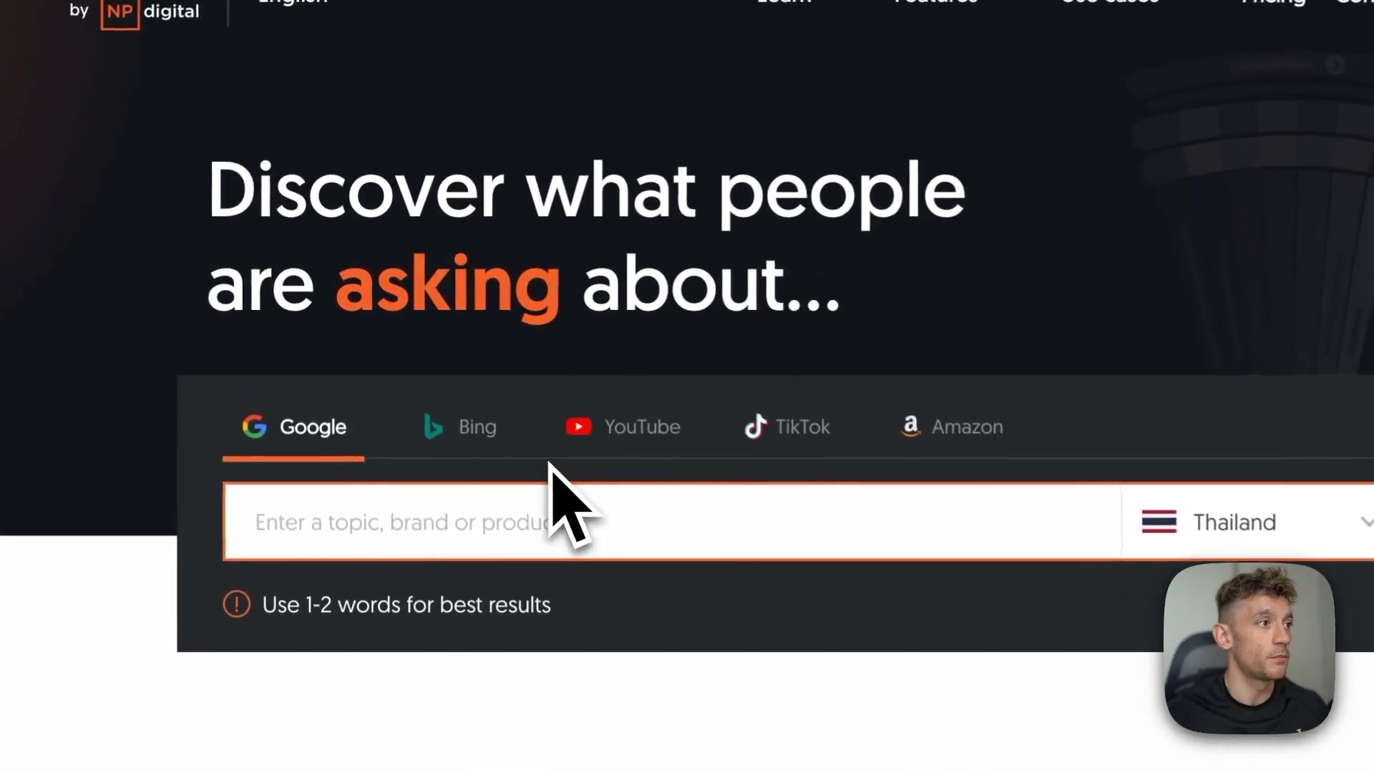
Search AnswerThePublic for questions about "seo" on Google, with United States as the country and English as the language
type("so")
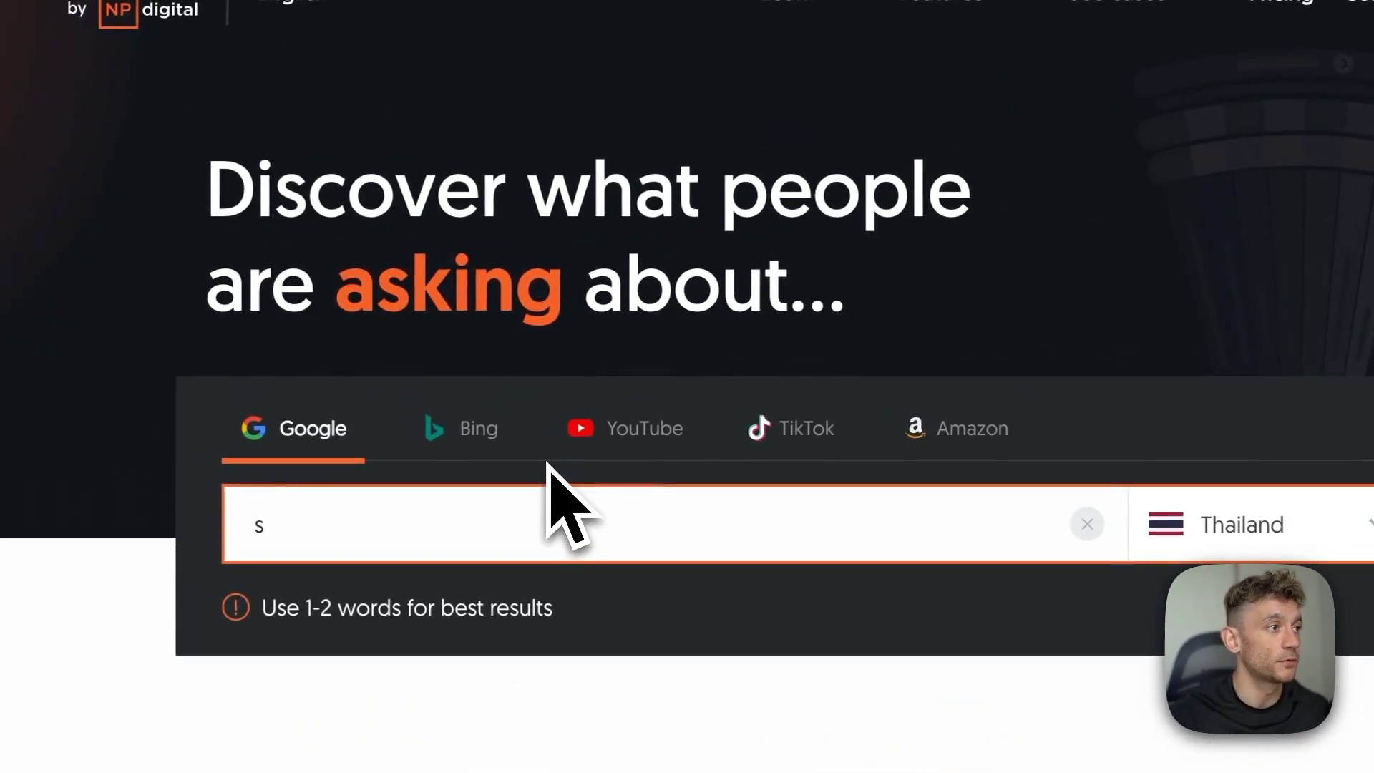
left_click(1243, 524)
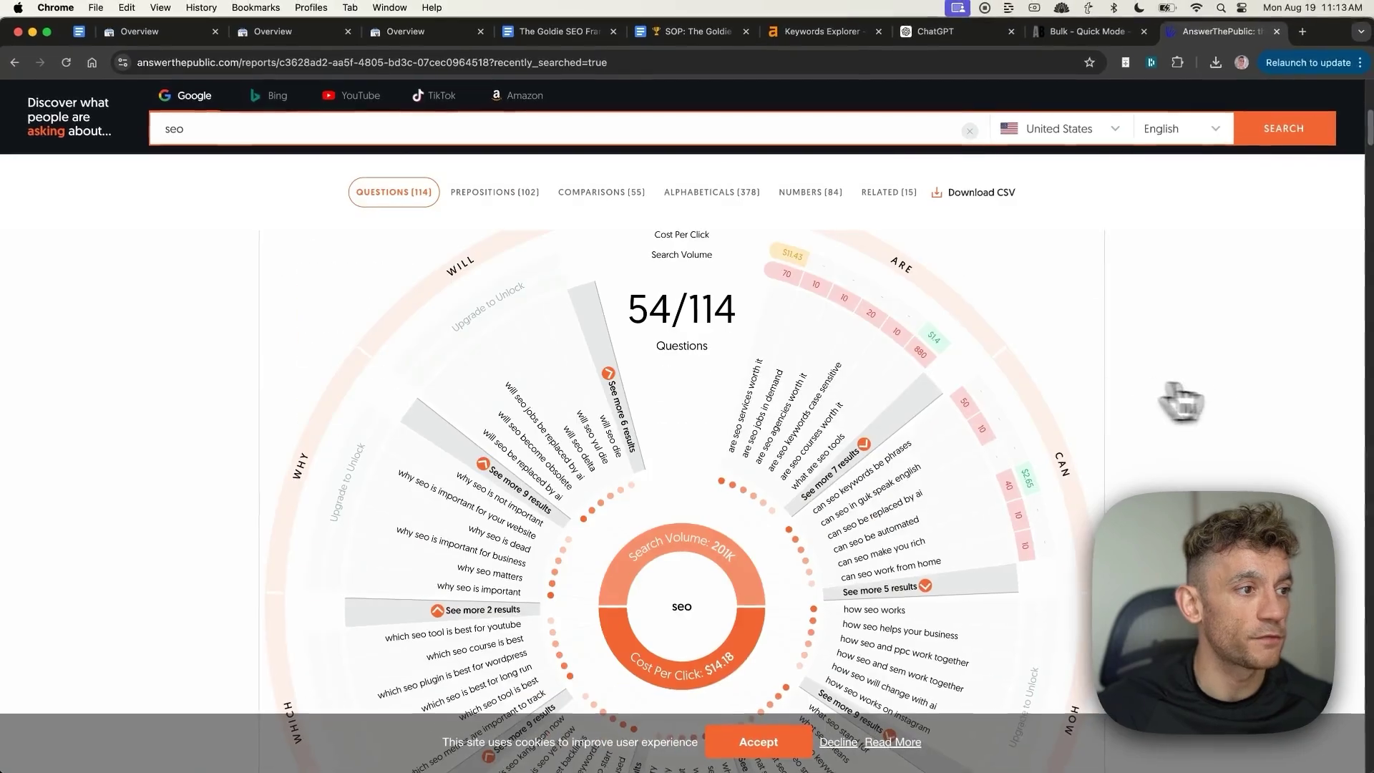
scroll(1216, 422, "down", 4)
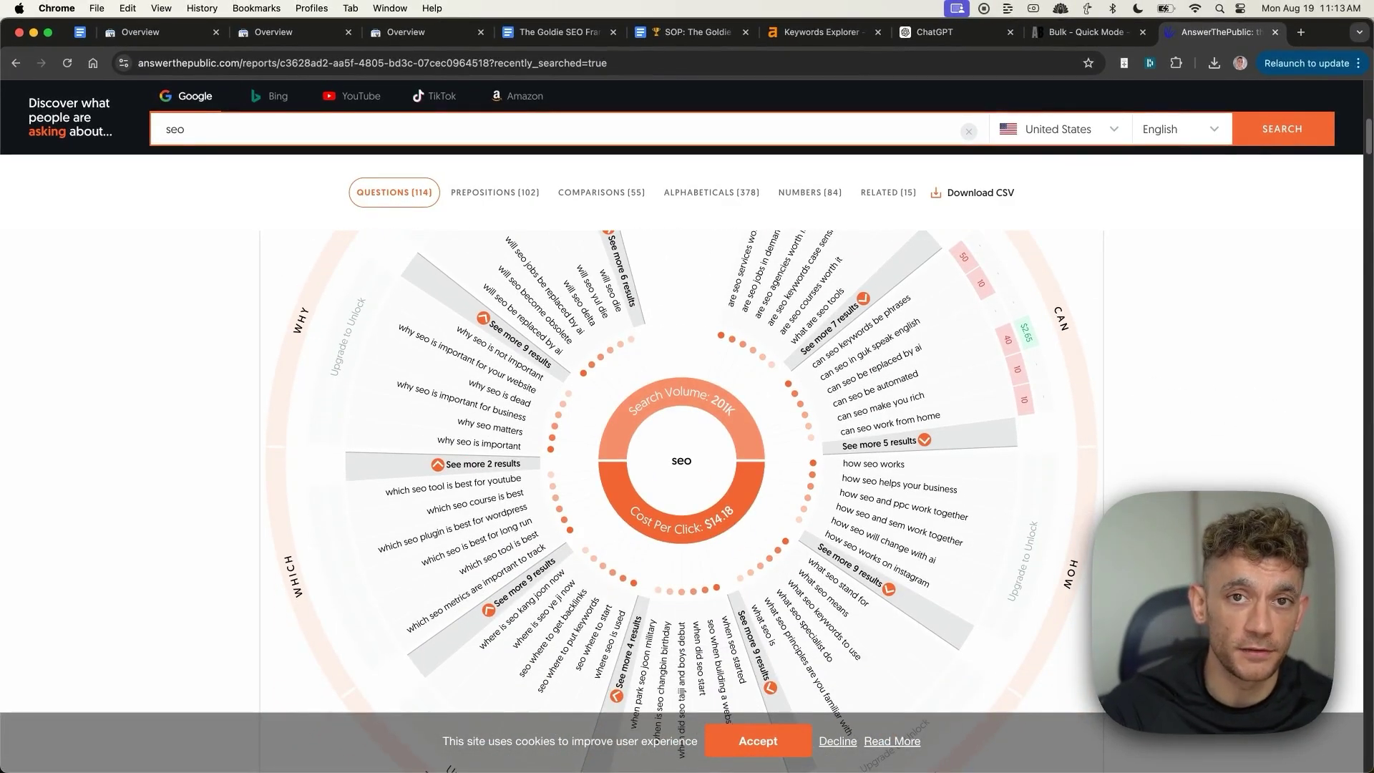
Look through the question wheel for "seo" in the AnswerThePublic report
scroll(1249, 368, "up", 6)
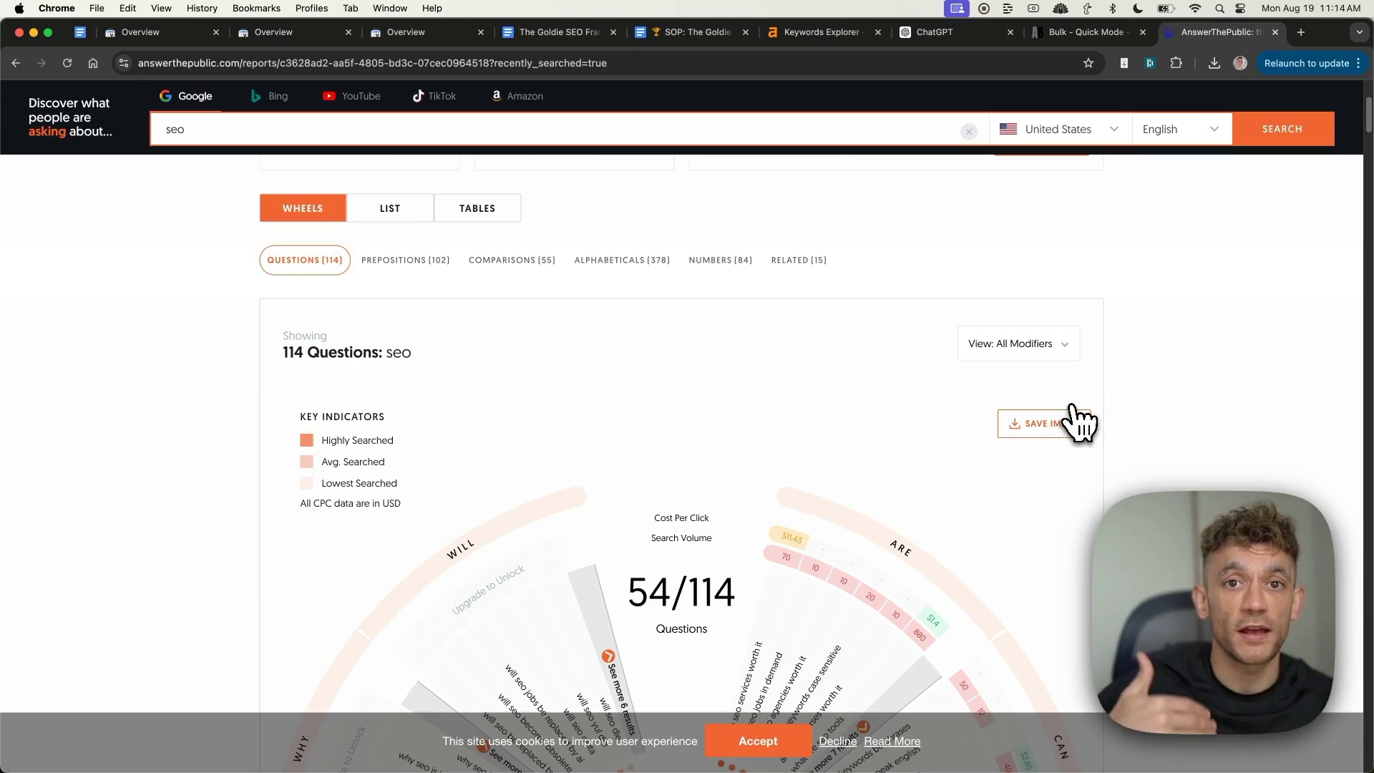
scroll(598, 433, "down", 5)
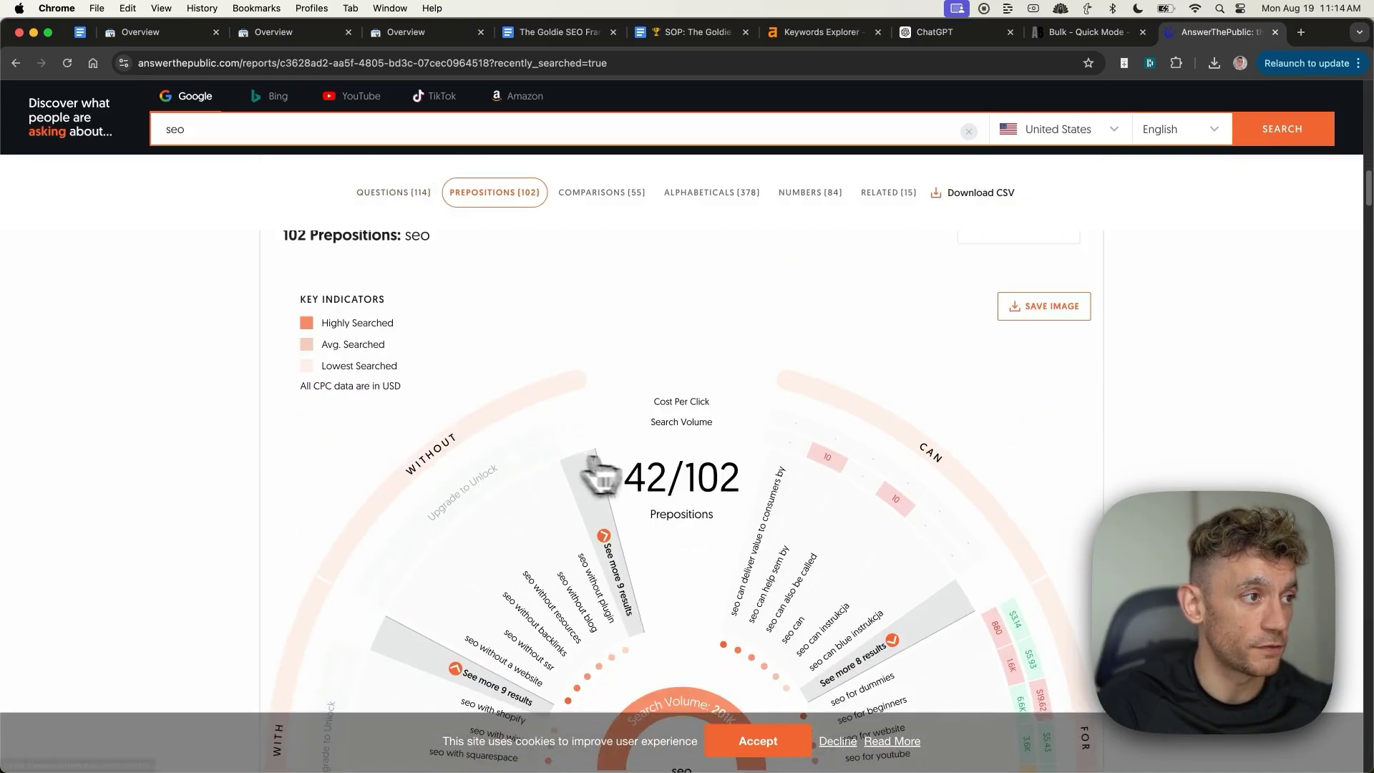
scroll(592, 466, "down", 3)
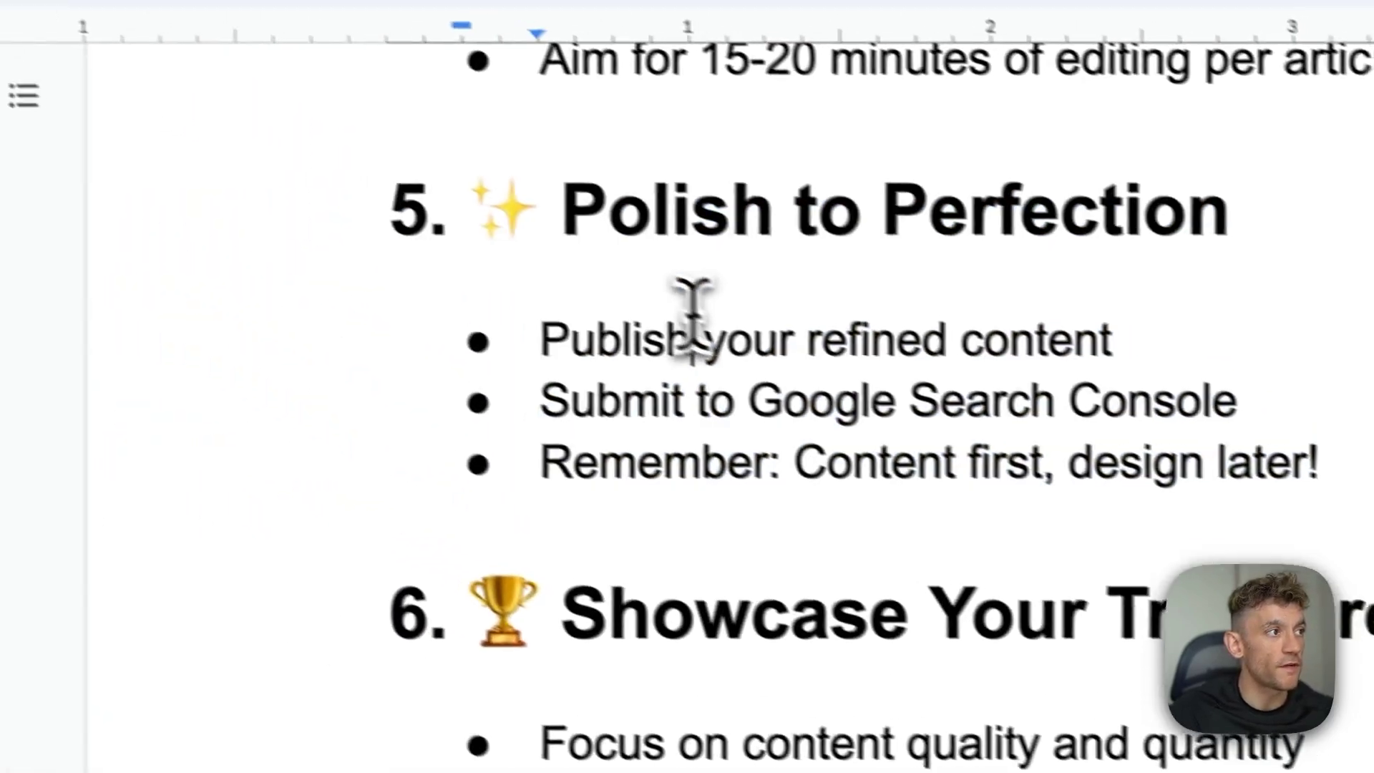
Read the "Polish to Perfection" points on publishing, Google Search Console submission and content before design in the Goldie SEO Framework document, highlighting them
triple_click(691, 307)
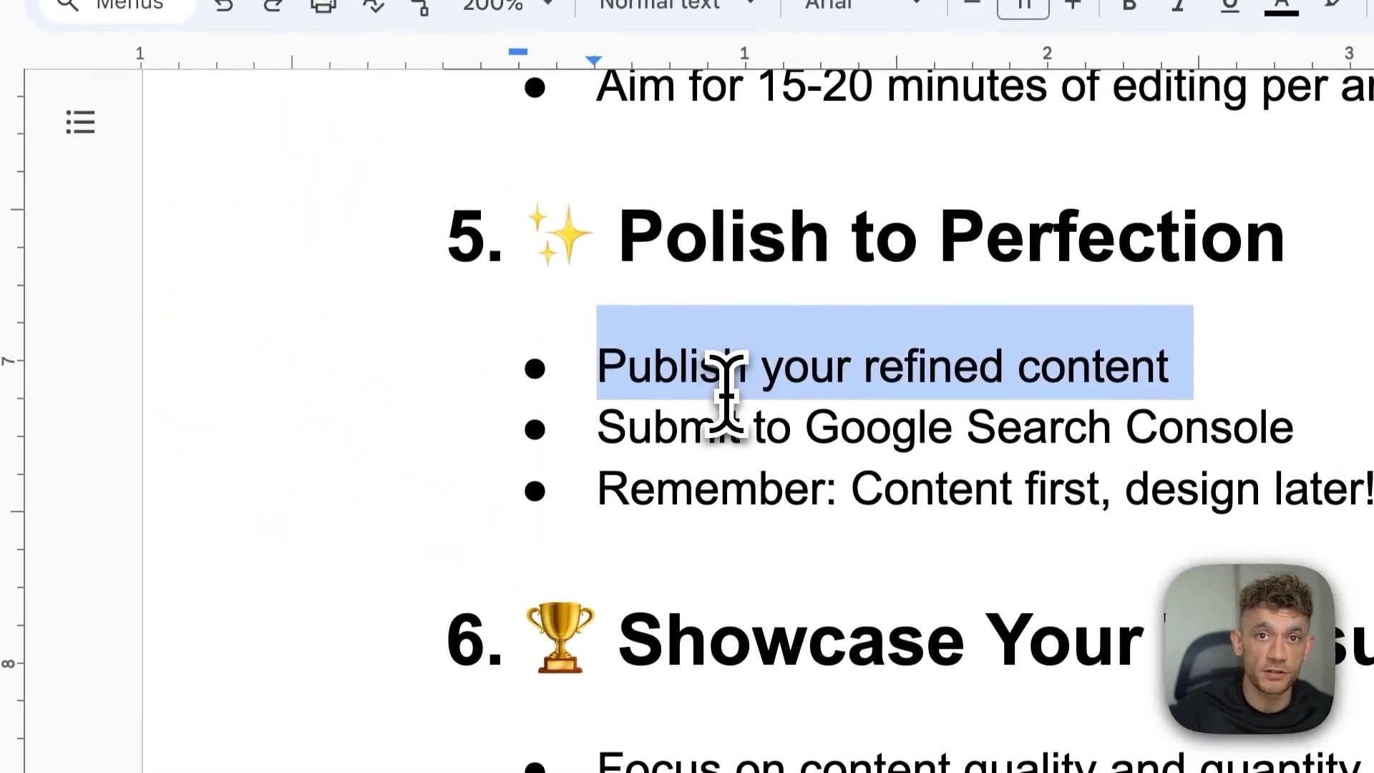
triple_click(683, 433)
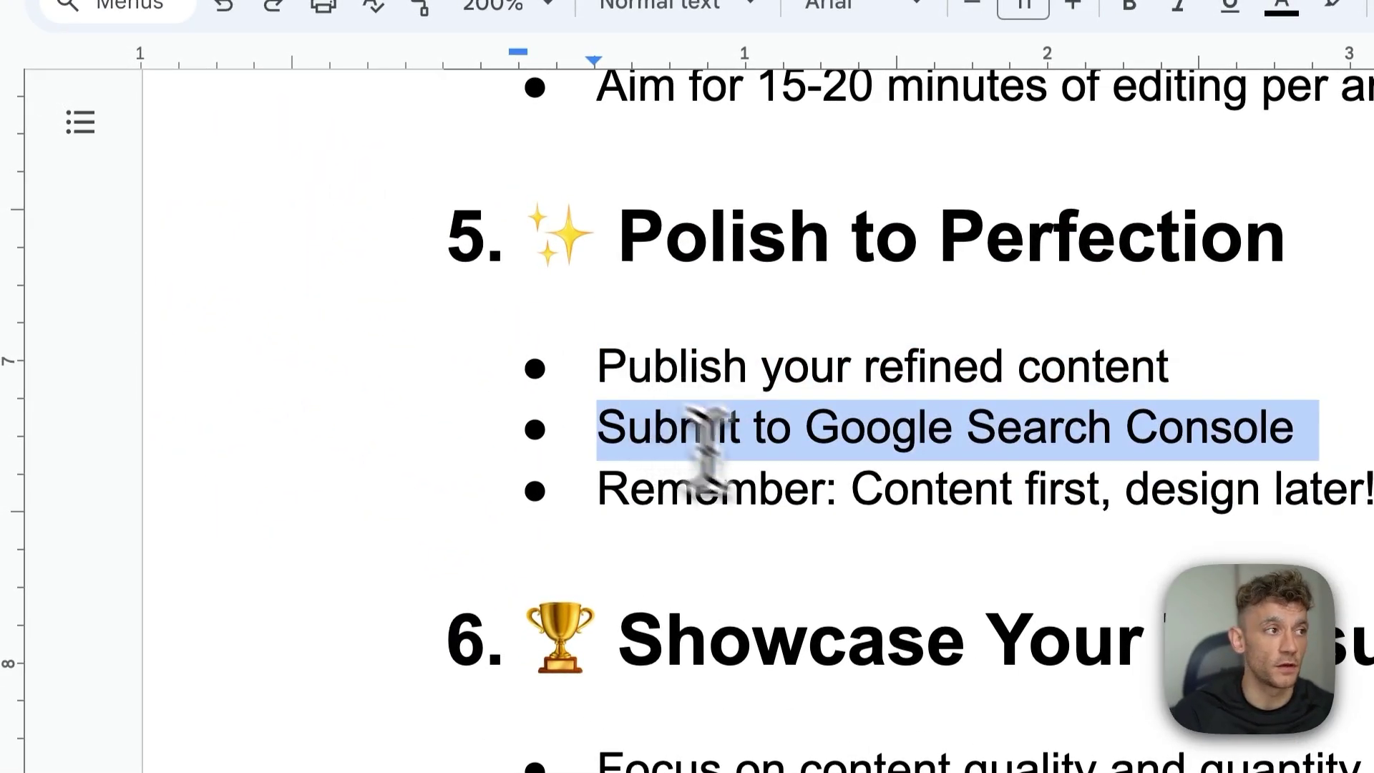
triple_click(877, 491)
double_click(878, 491)
left_click_drag(454, 242, 1162, 361)
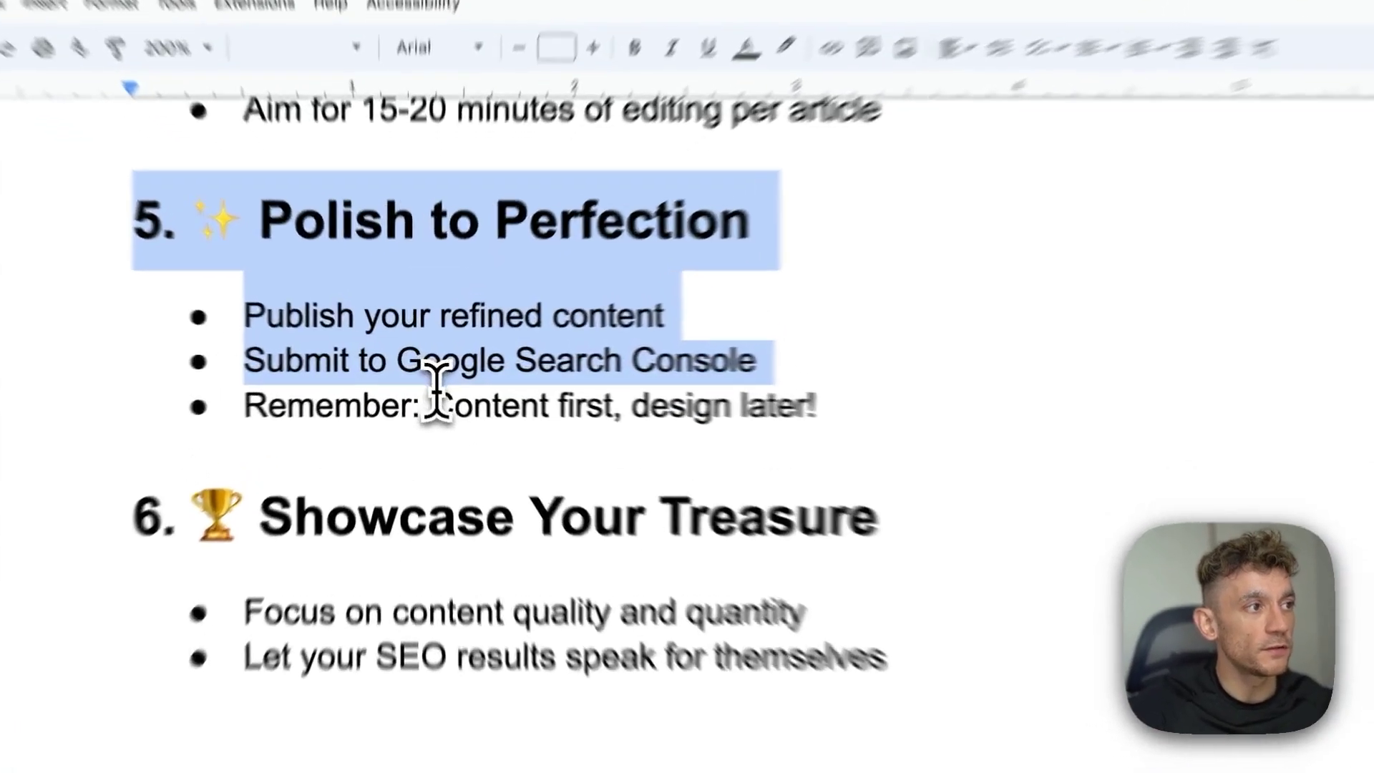
left_click_drag(428, 390, 559, 387)
left_click(794, 422)
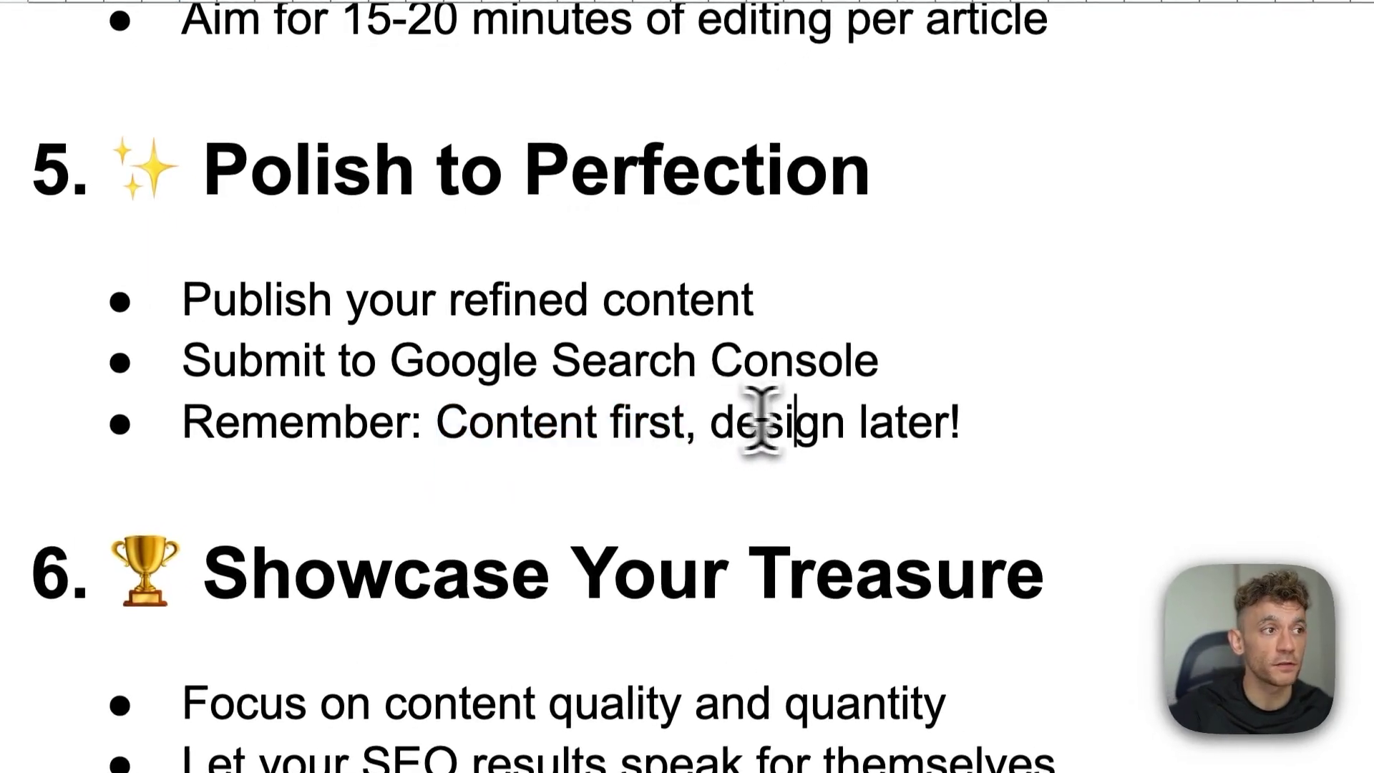
left_click_drag(734, 429, 930, 438)
left_click(929, 434)
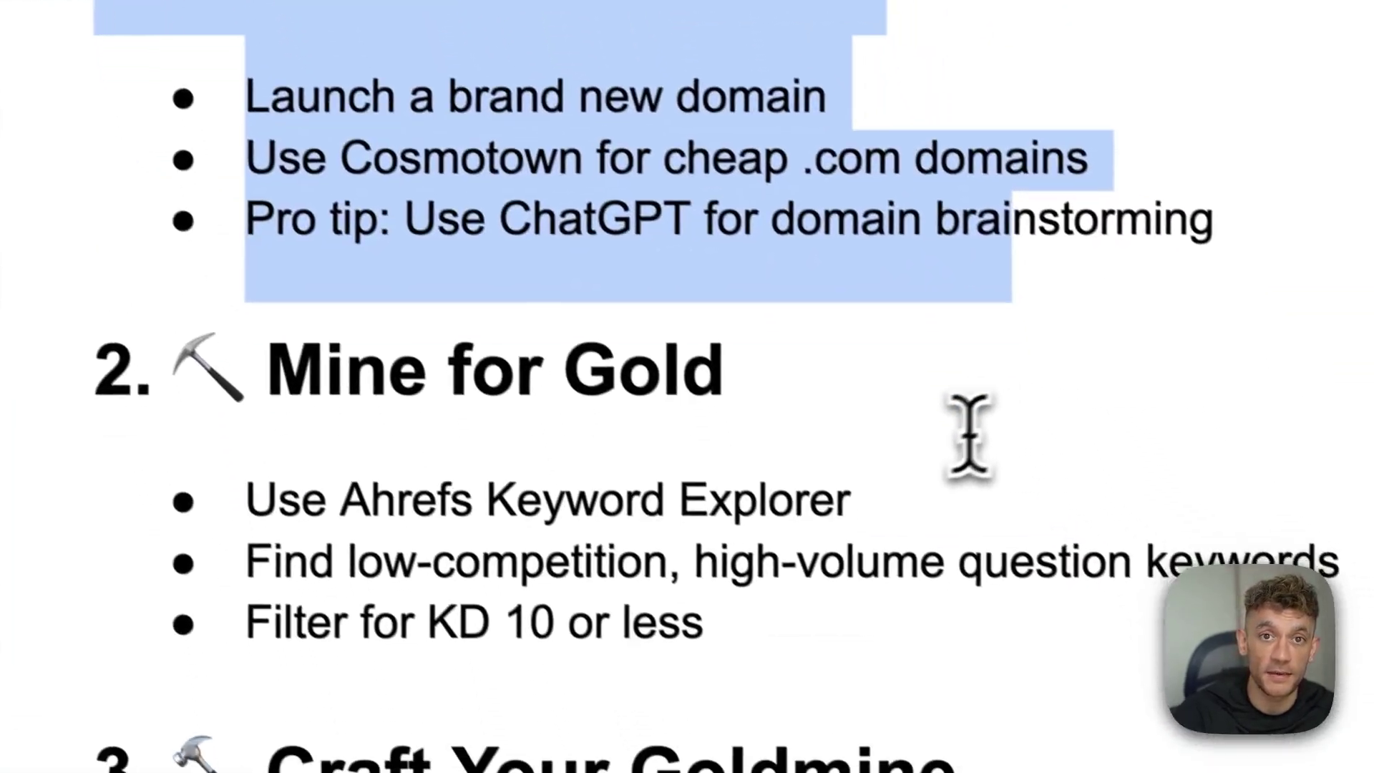
Review the framework's numbered steps and continue to "The Goldilocks Launch Strategy", highlighting its heading
scroll(962, 437, "down", 5)
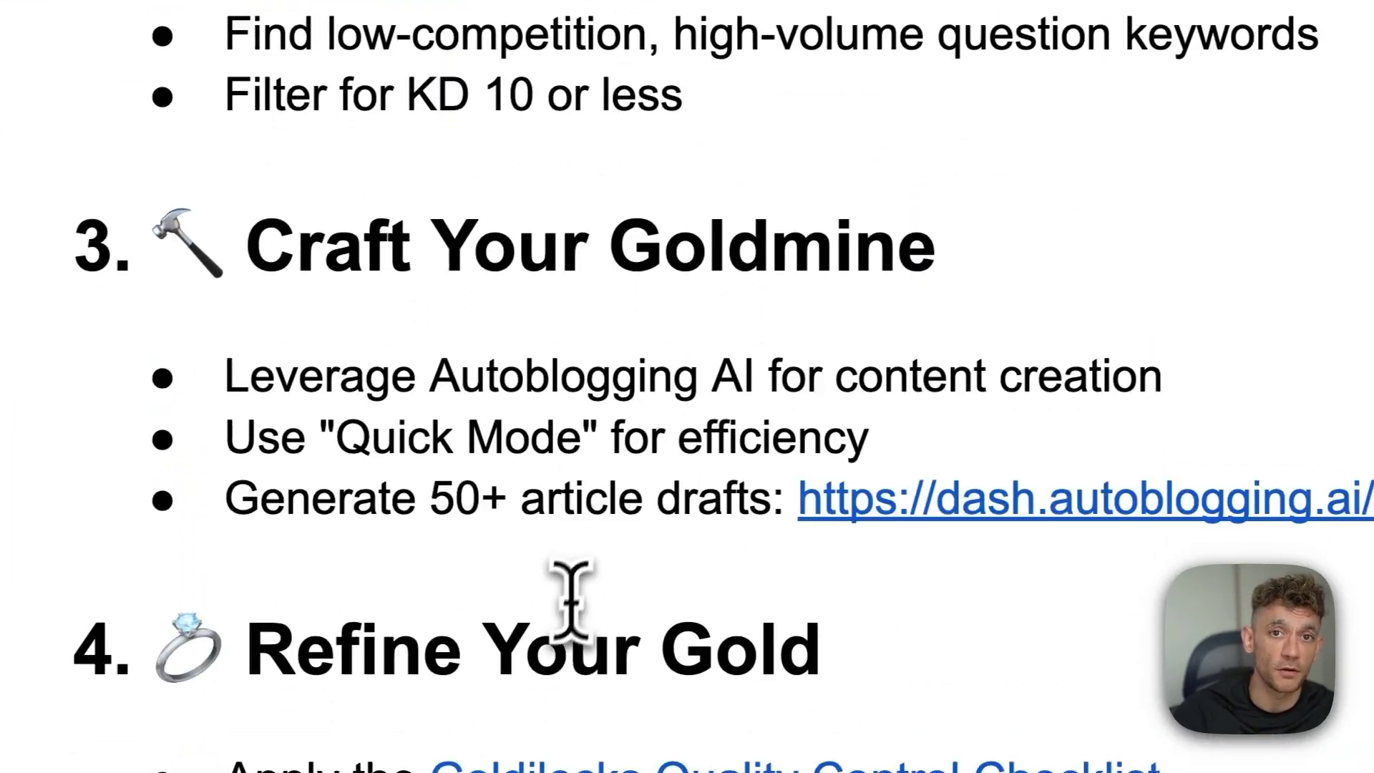
scroll(569, 598, "down", 10)
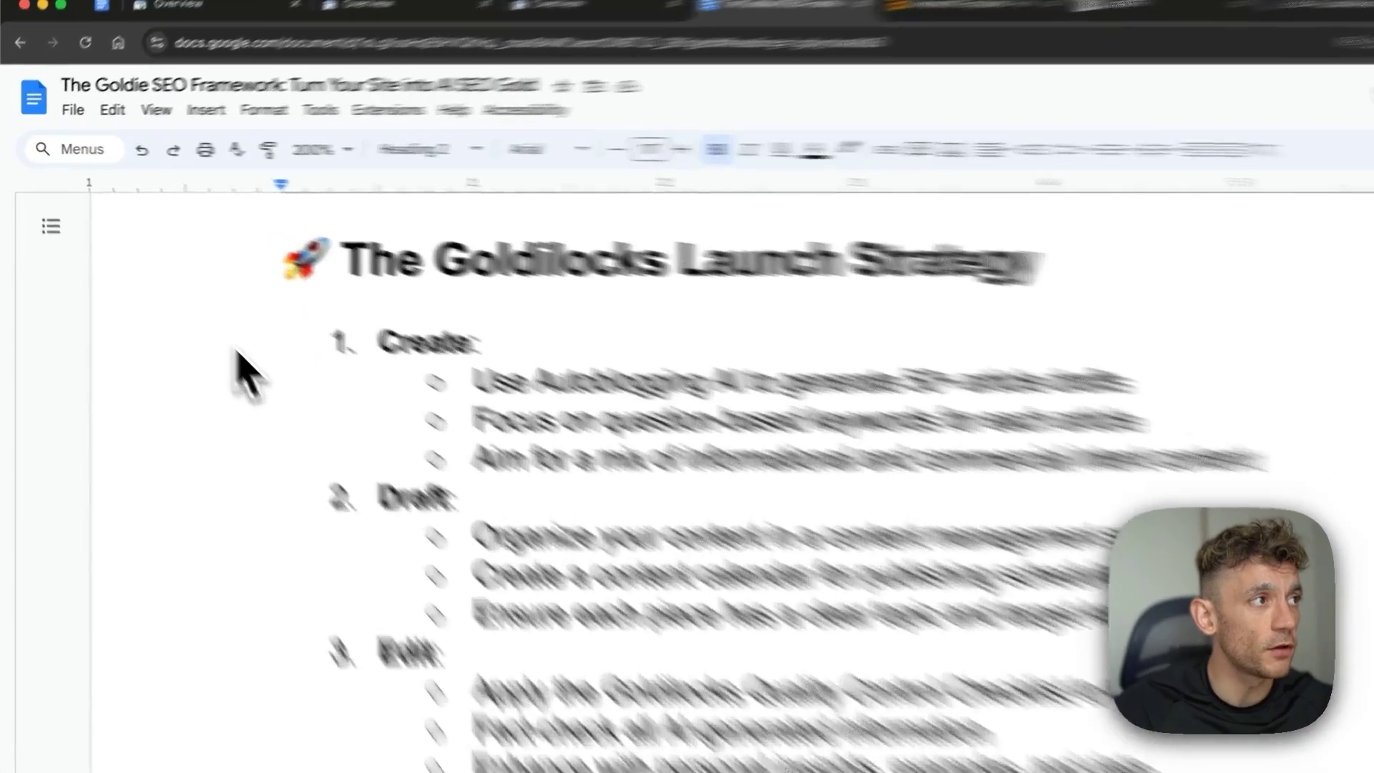
left_click_drag(217, 237, 894, 232)
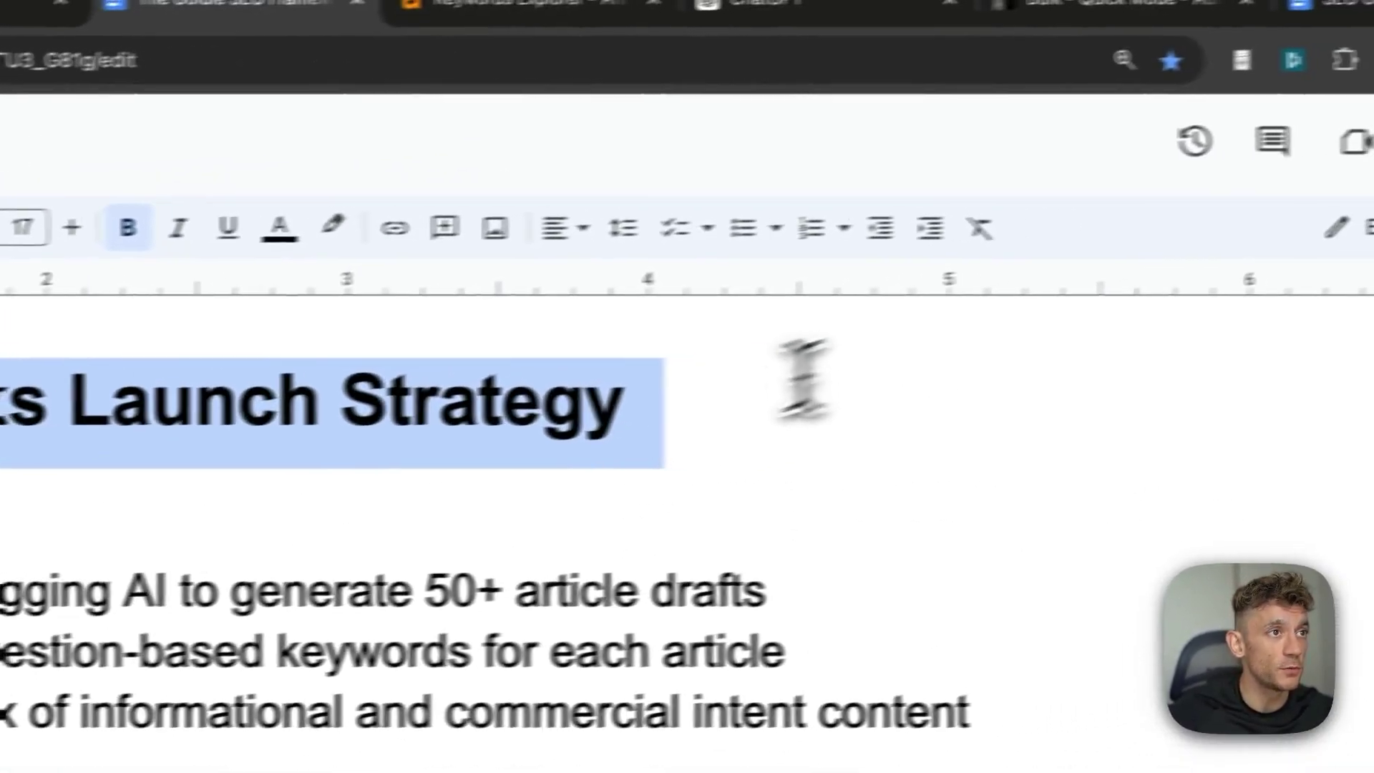
left_click(852, 247)
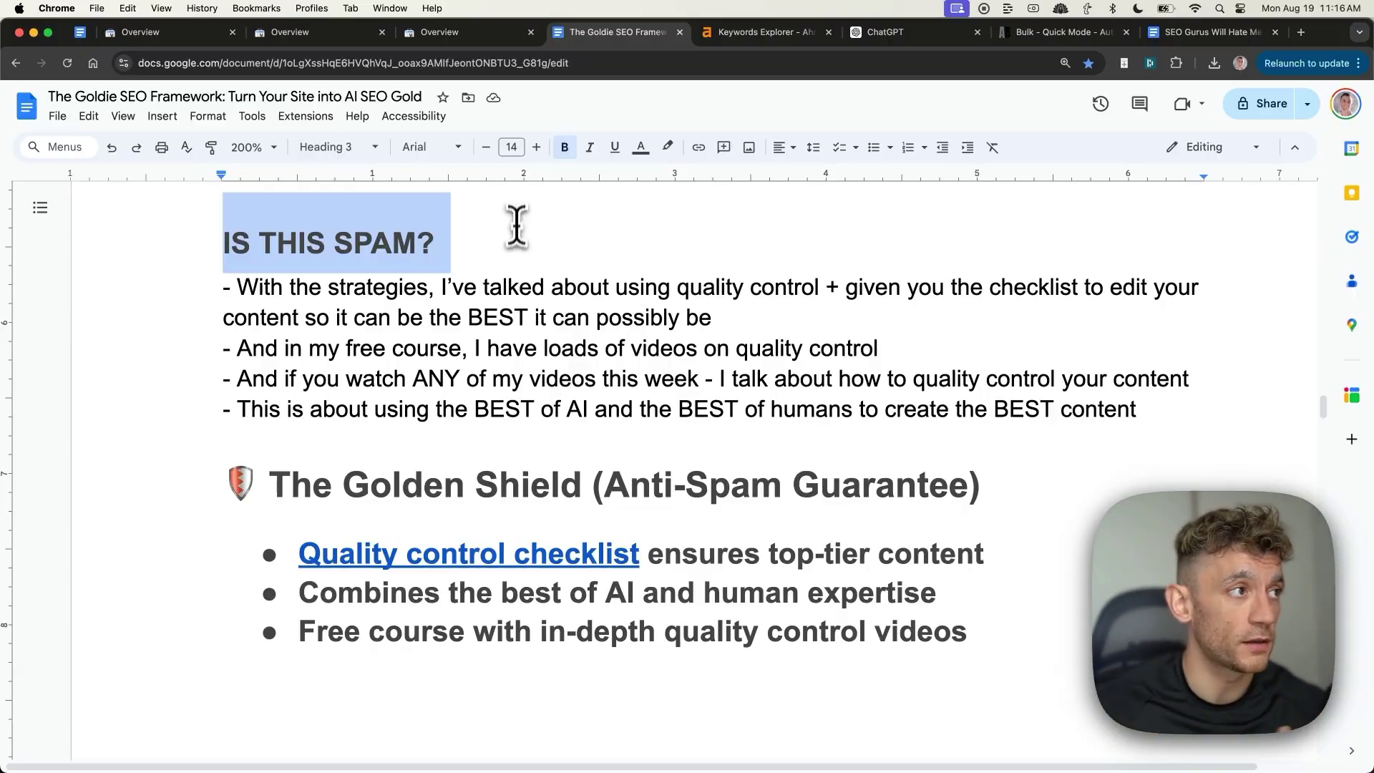
Read the "IS THIS SPAM?" section, highlighting its lines on quality control, the free course and this week's videos
left_click_drag(219, 287, 680, 287)
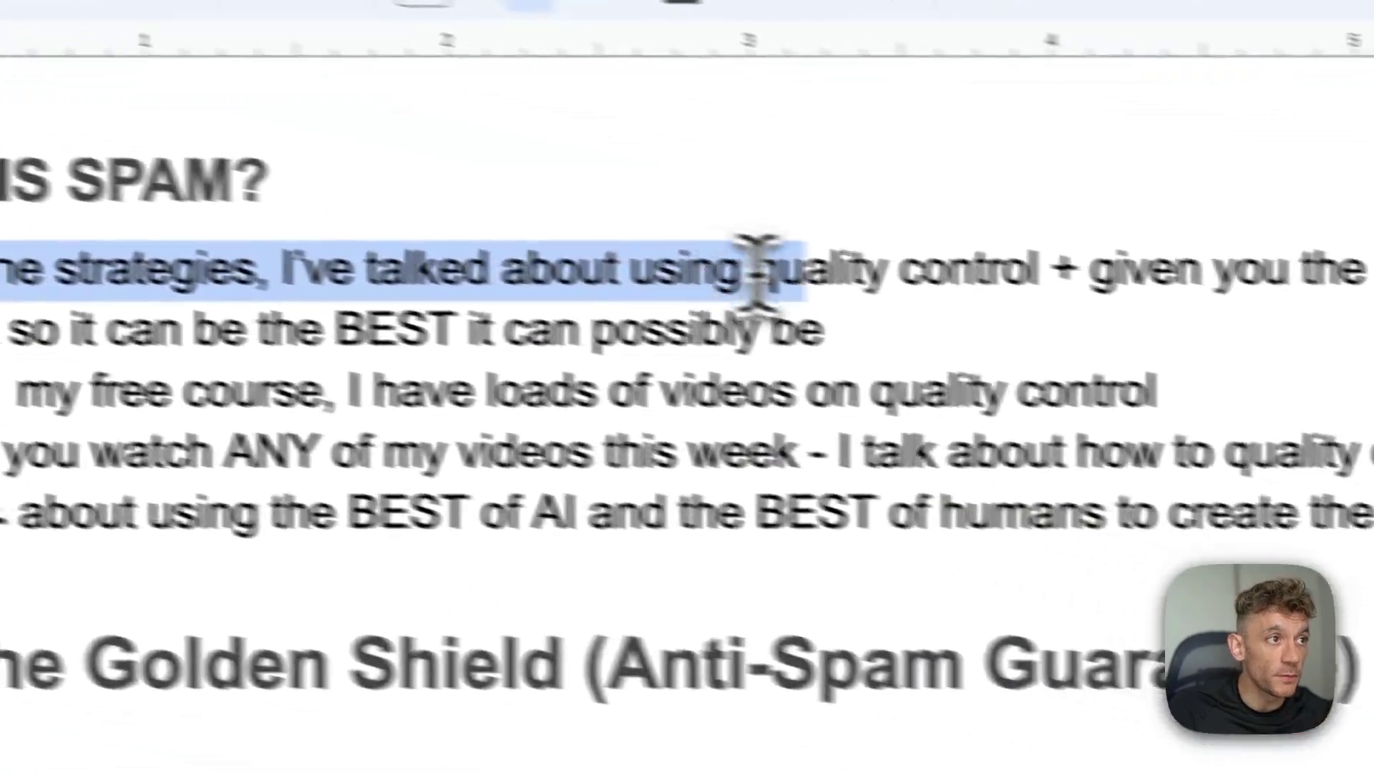
left_click_drag(757, 269, 1134, 272)
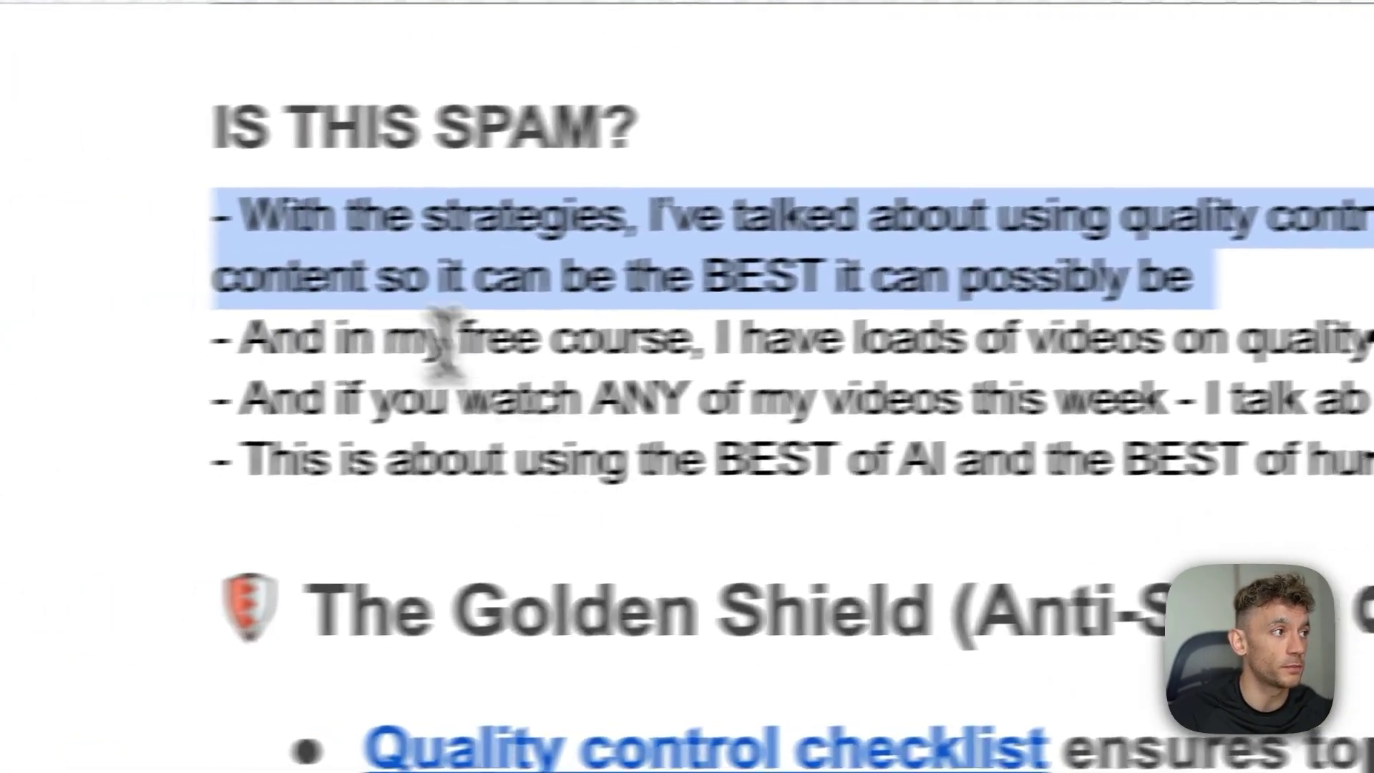
left_click_drag(337, 310, 1100, 354)
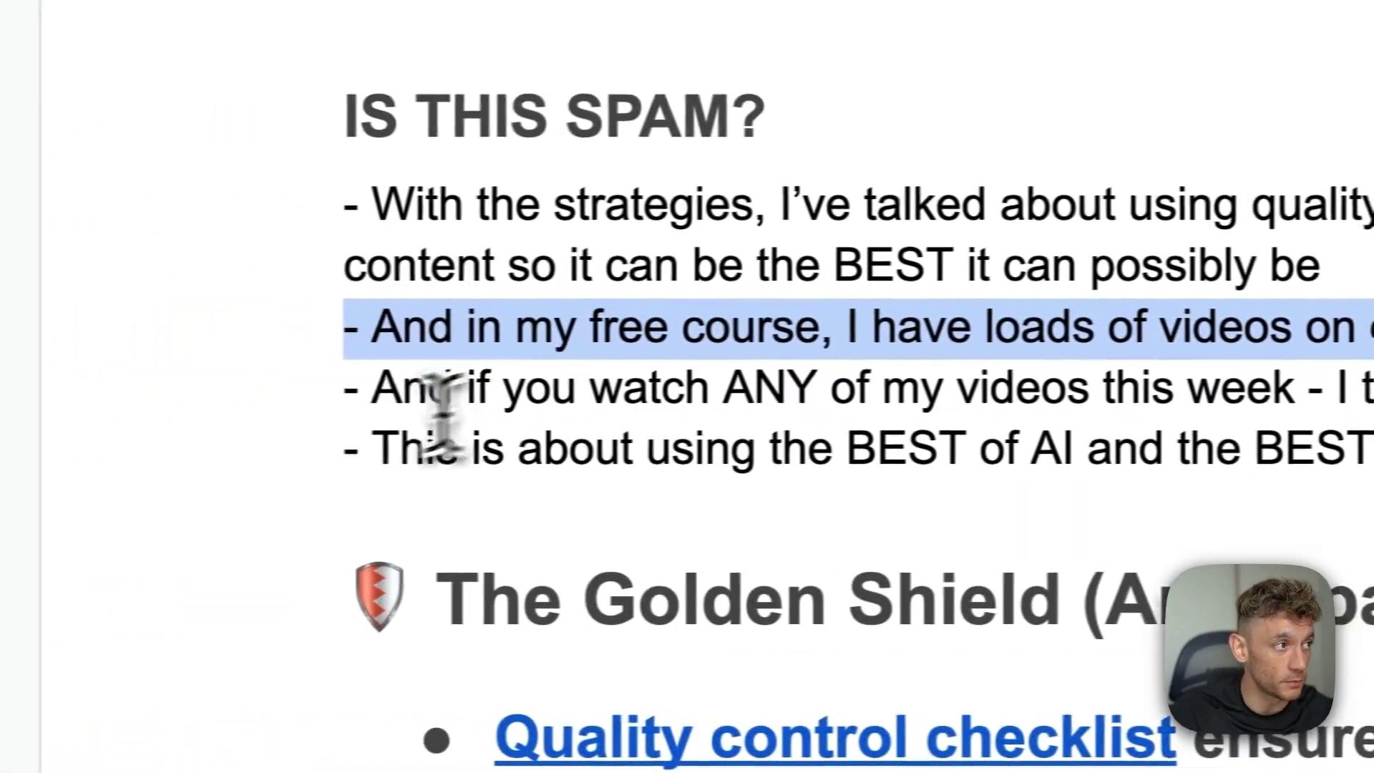
left_click(356, 396)
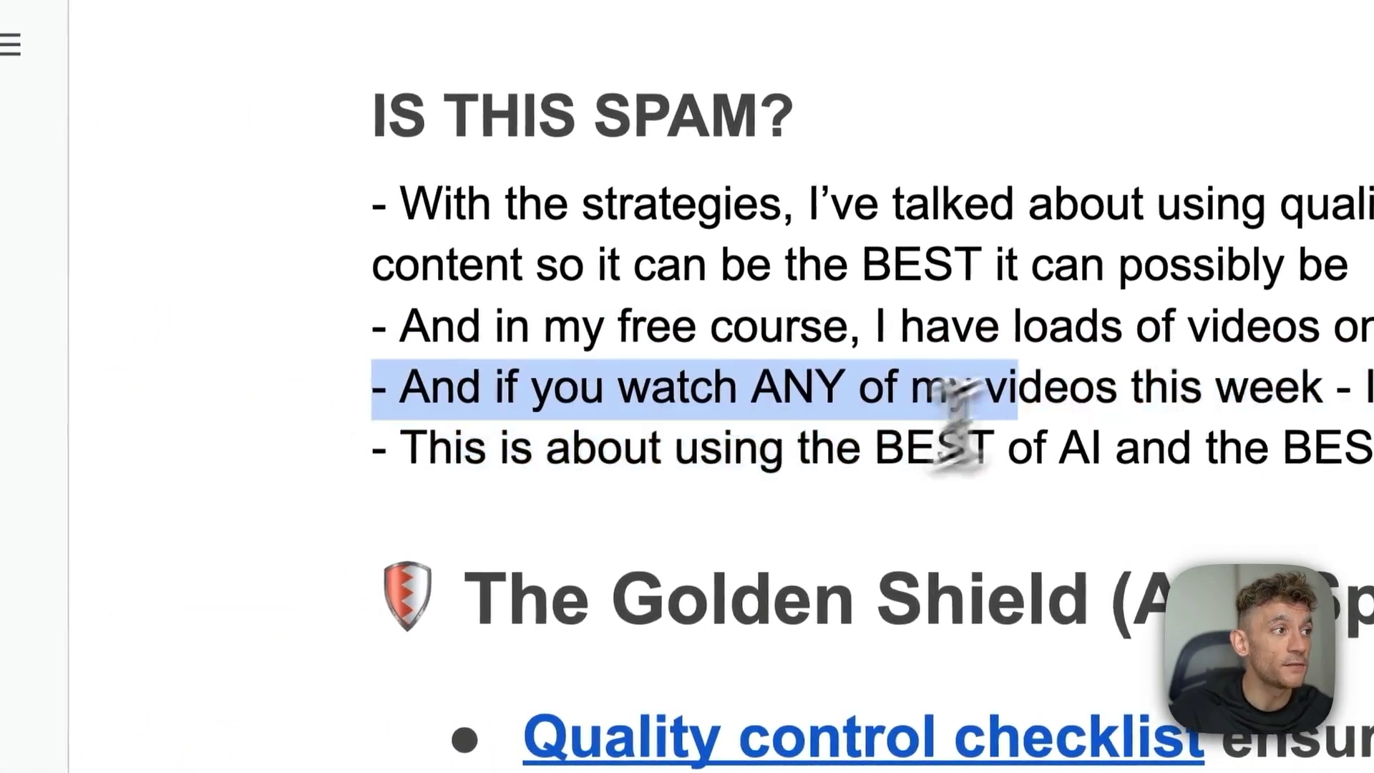
left_click_drag(981, 400, 1308, 387)
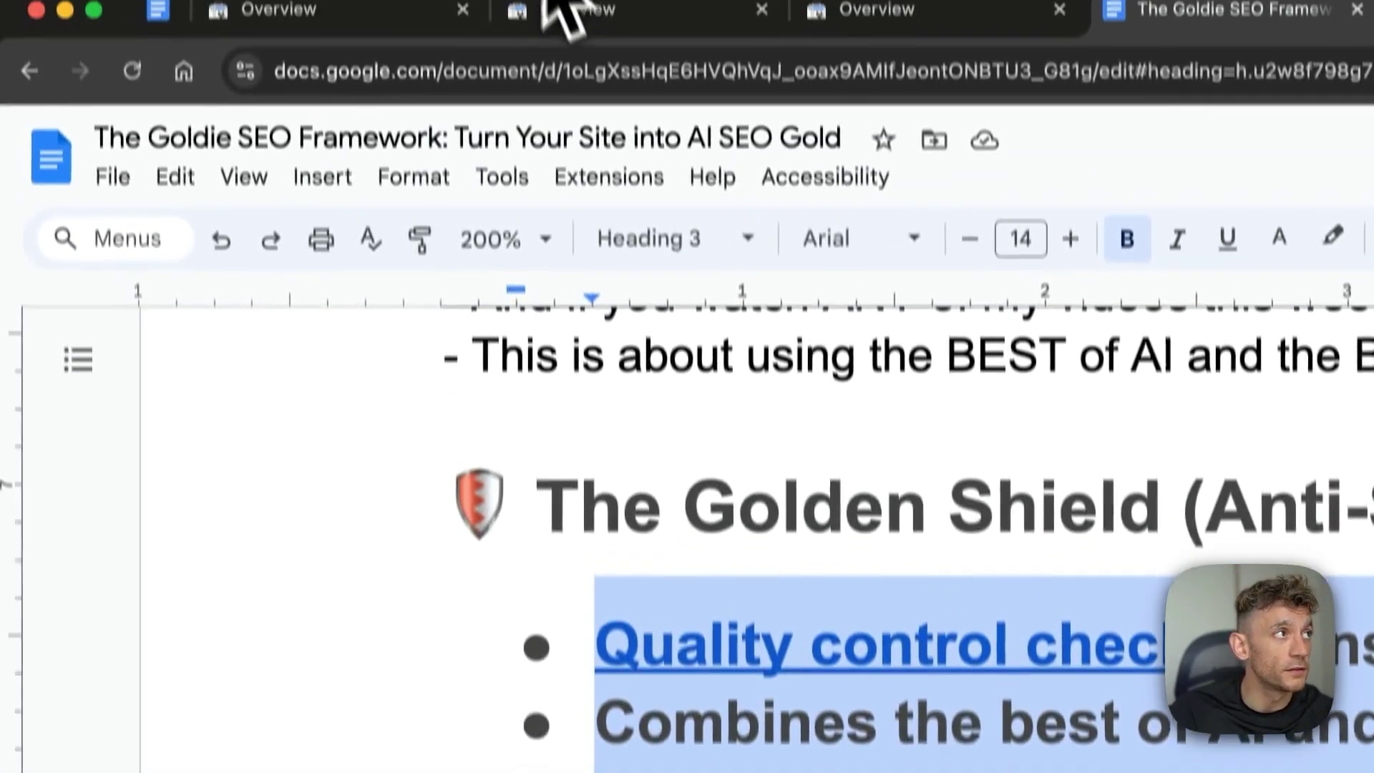
Check the Search Console overview for oiltherapycentral.com, and examine the site's backlink profile in Ahrefs Site Explorer
left_click(310, 45)
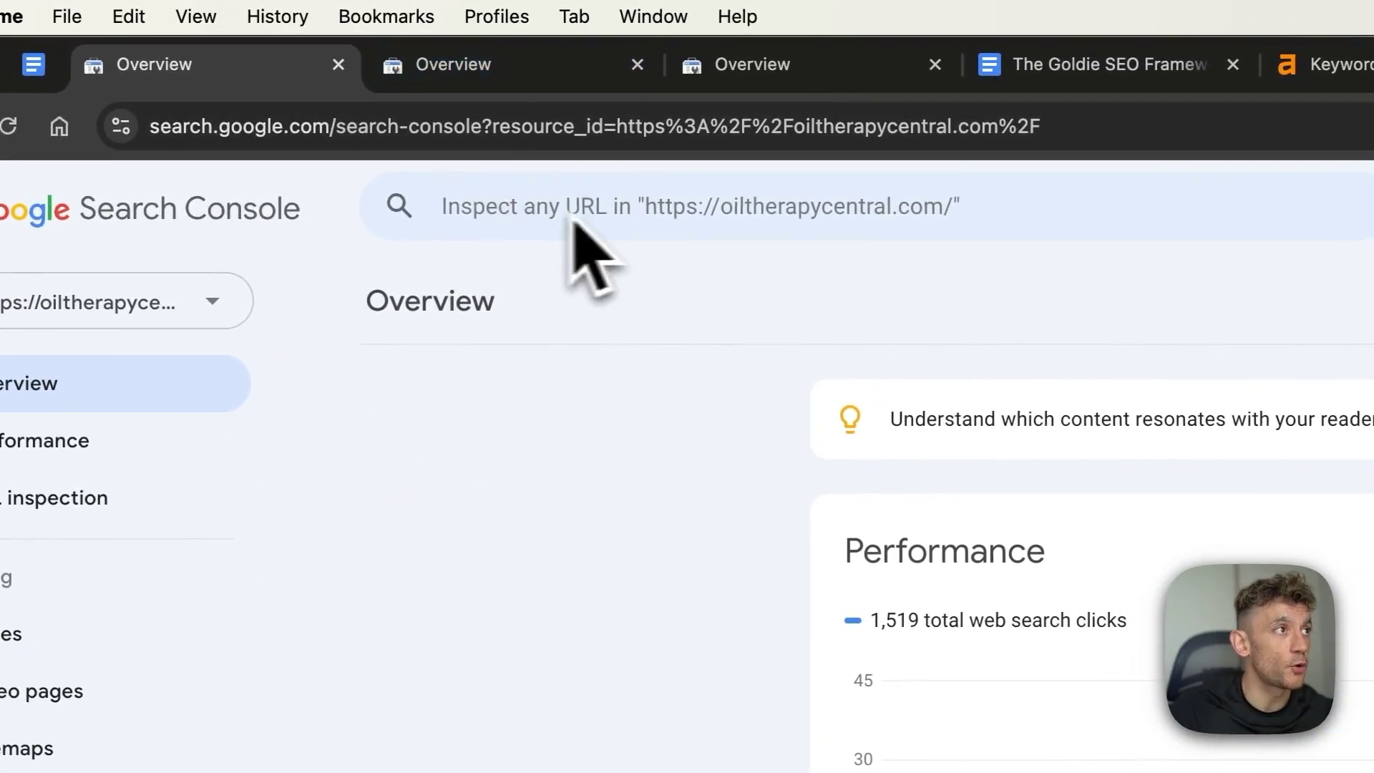
key("ctrl+Tab")
key("super+l")
type("ahr")
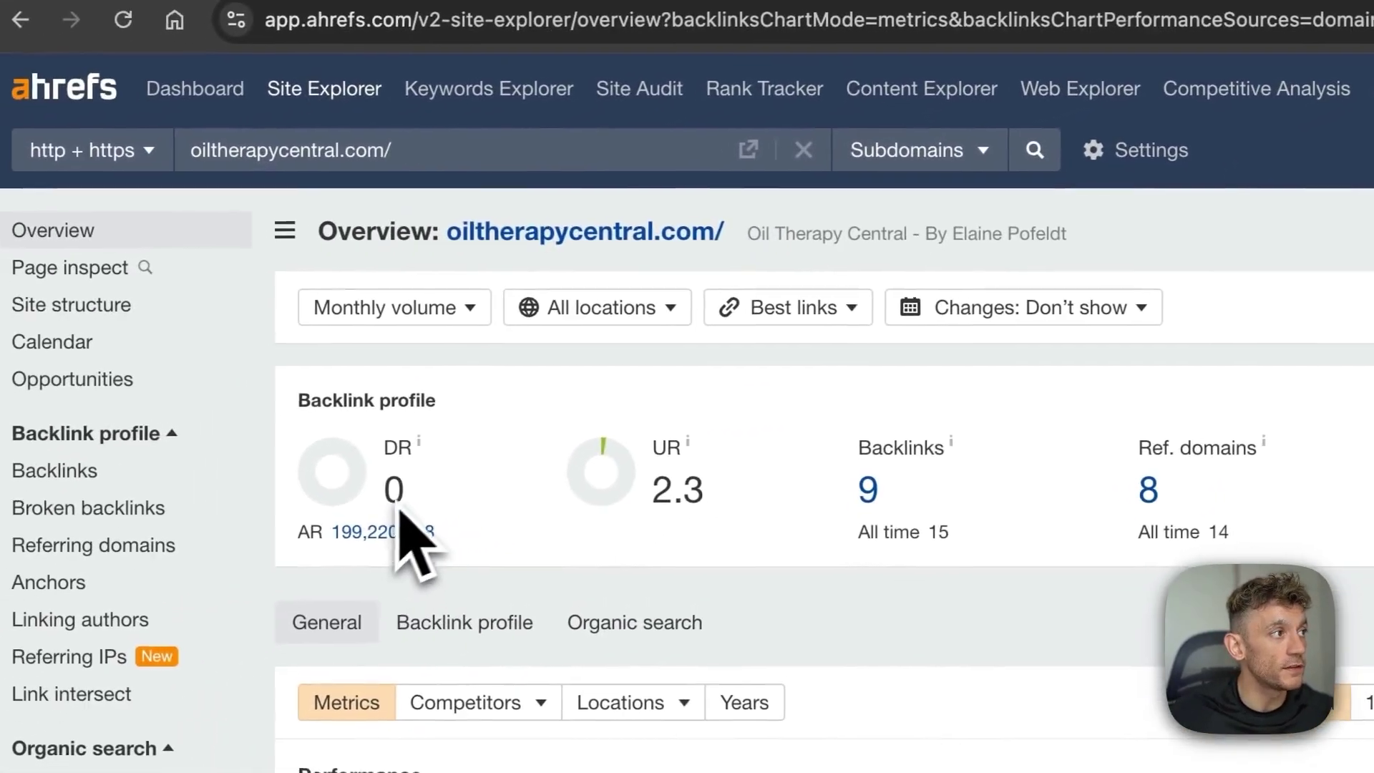
left_click_drag(224, 563, 187, 504)
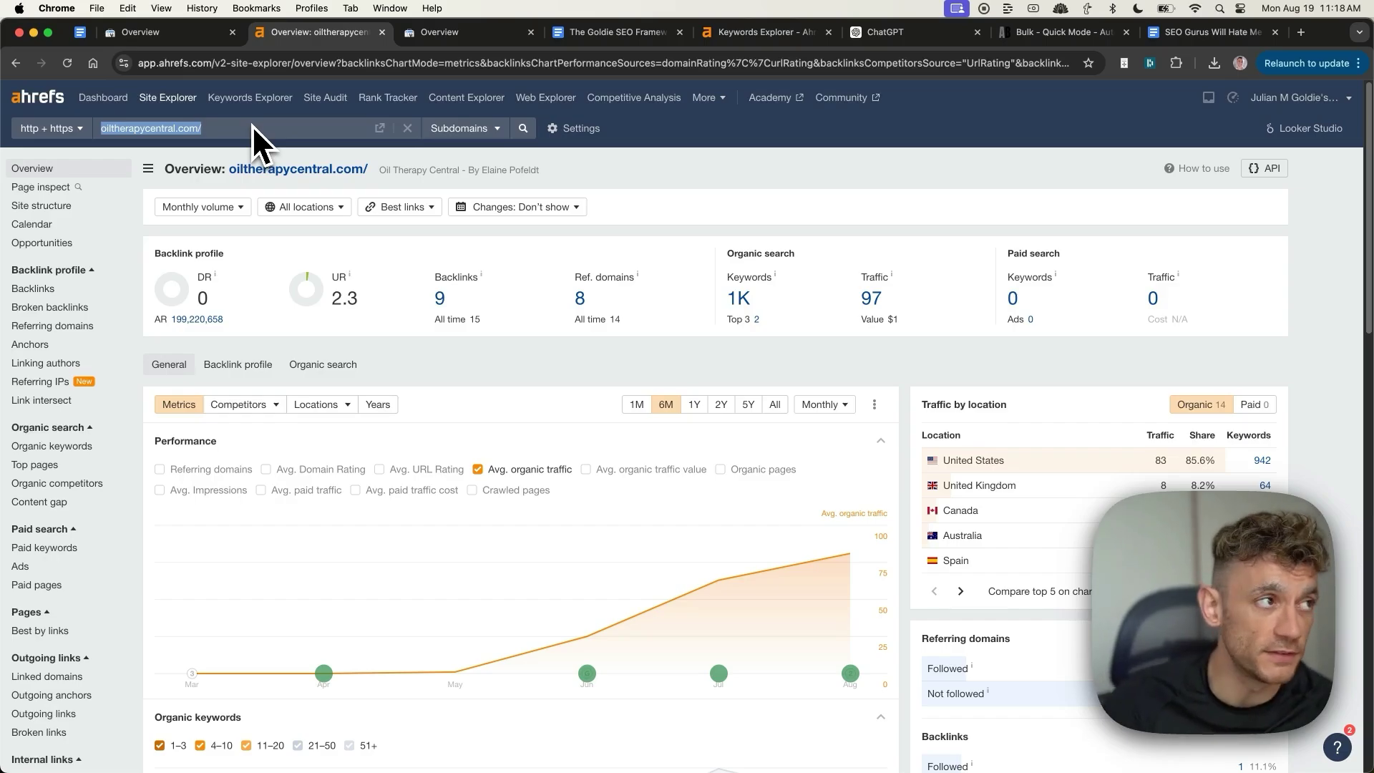
Look up juliangoldie.co.uk in Ahrefs Site Explorer and examine its domain rating, backlinks and organic traffic
type("juliangoldie.co")
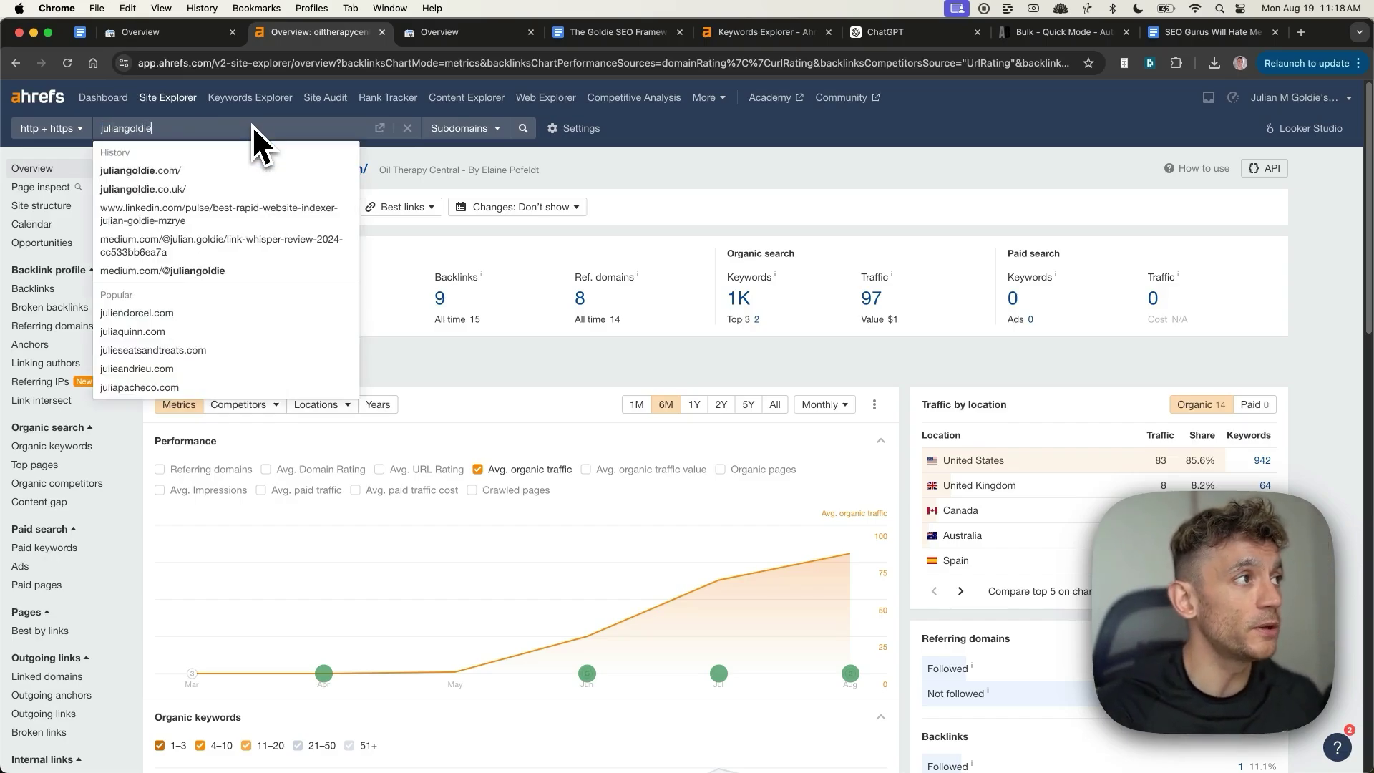
type(".uk")
key("Return")
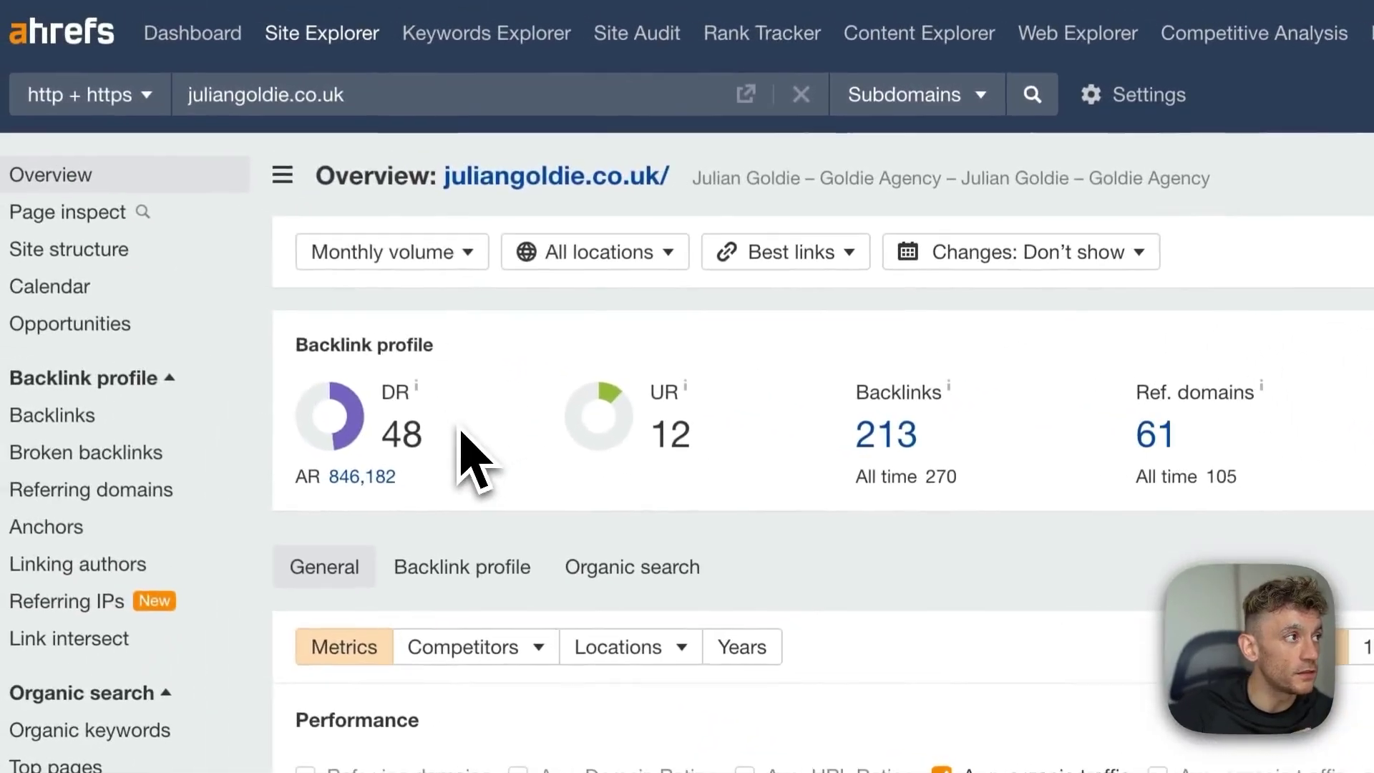
double_click(395, 392)
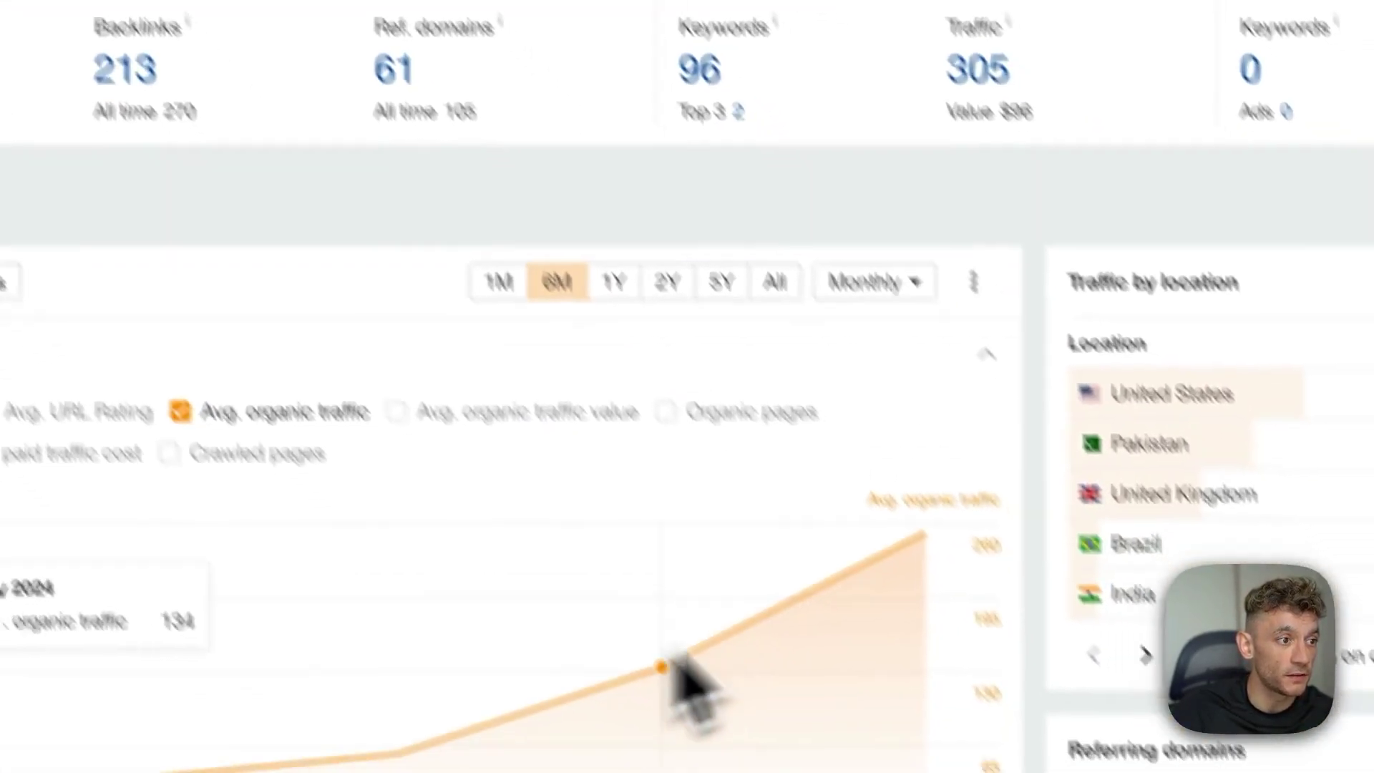
mouse_move(761, 540)
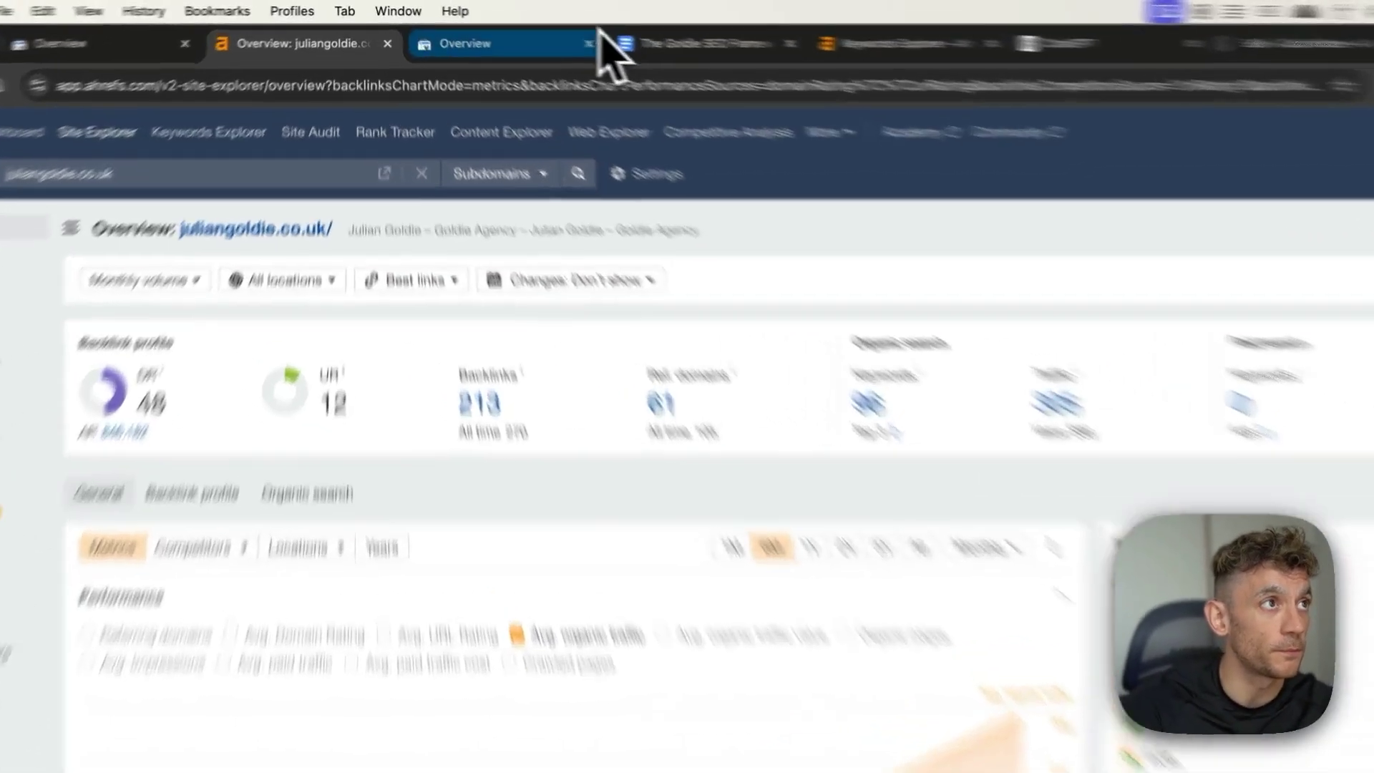
Return to the Goldie SEO Framework document and read the "Prospecting" advice under "Link Building Gold Rush", highlighting the cold email outreach points
left_click(569, 31)
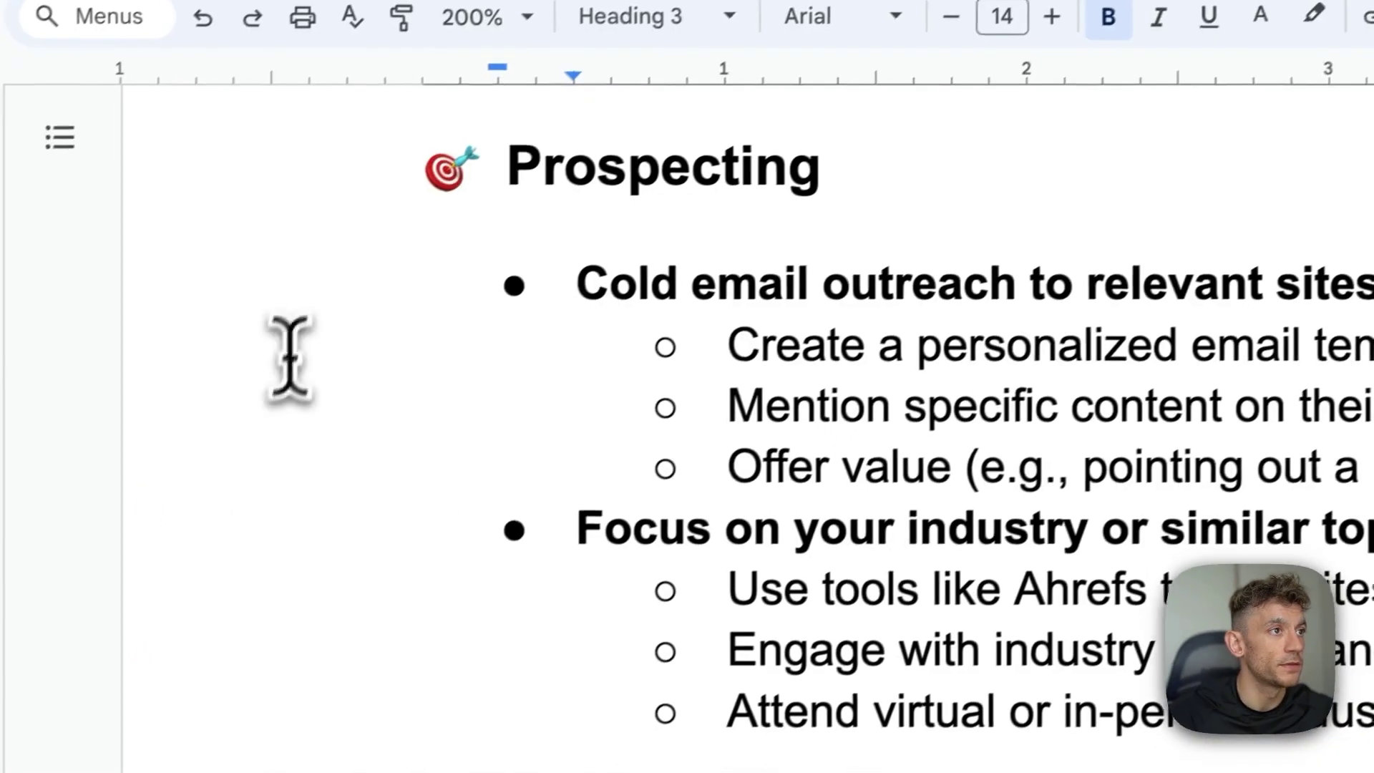
scroll(161, 286, "up", 3)
triple_click(431, 450)
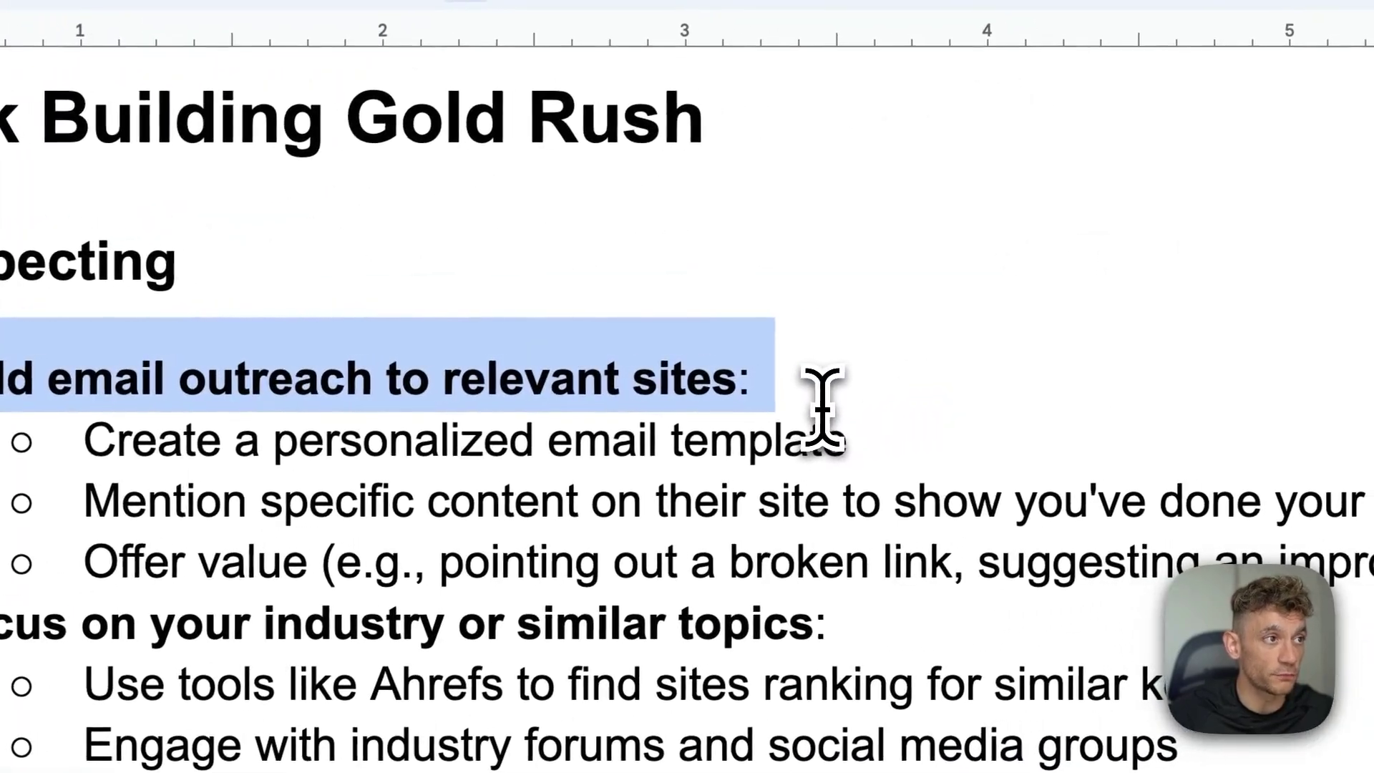
left_click_drag(819, 404, 847, 408)
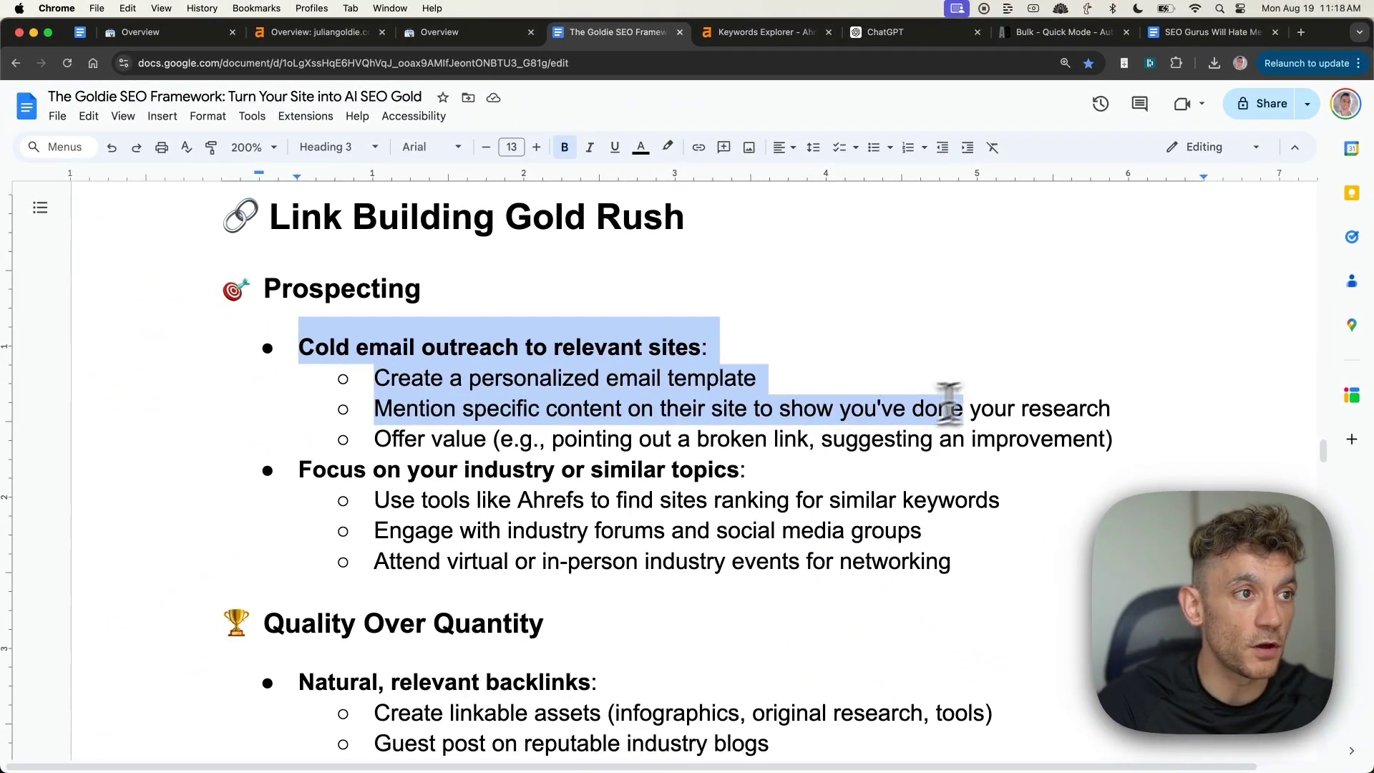
left_click_drag(1129, 415, 1127, 429)
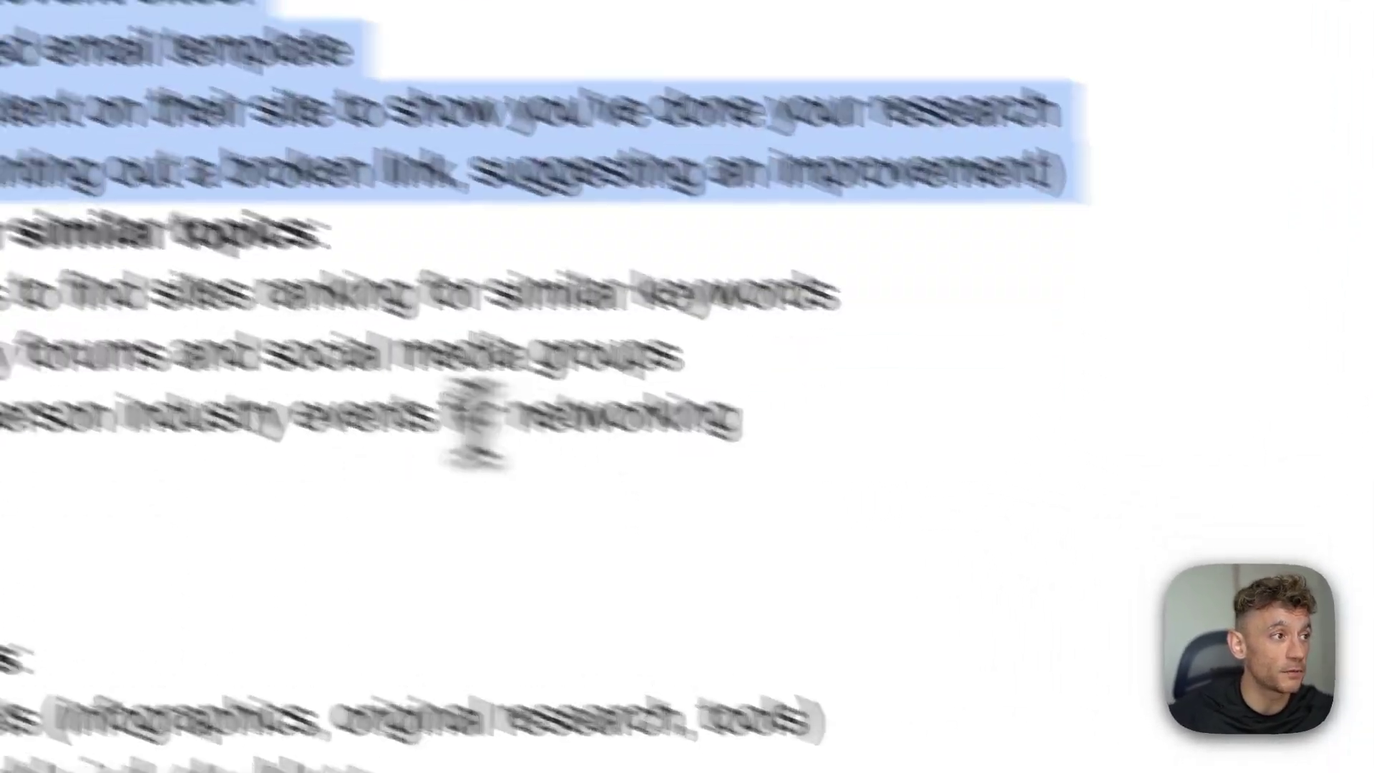
left_click(478, 428)
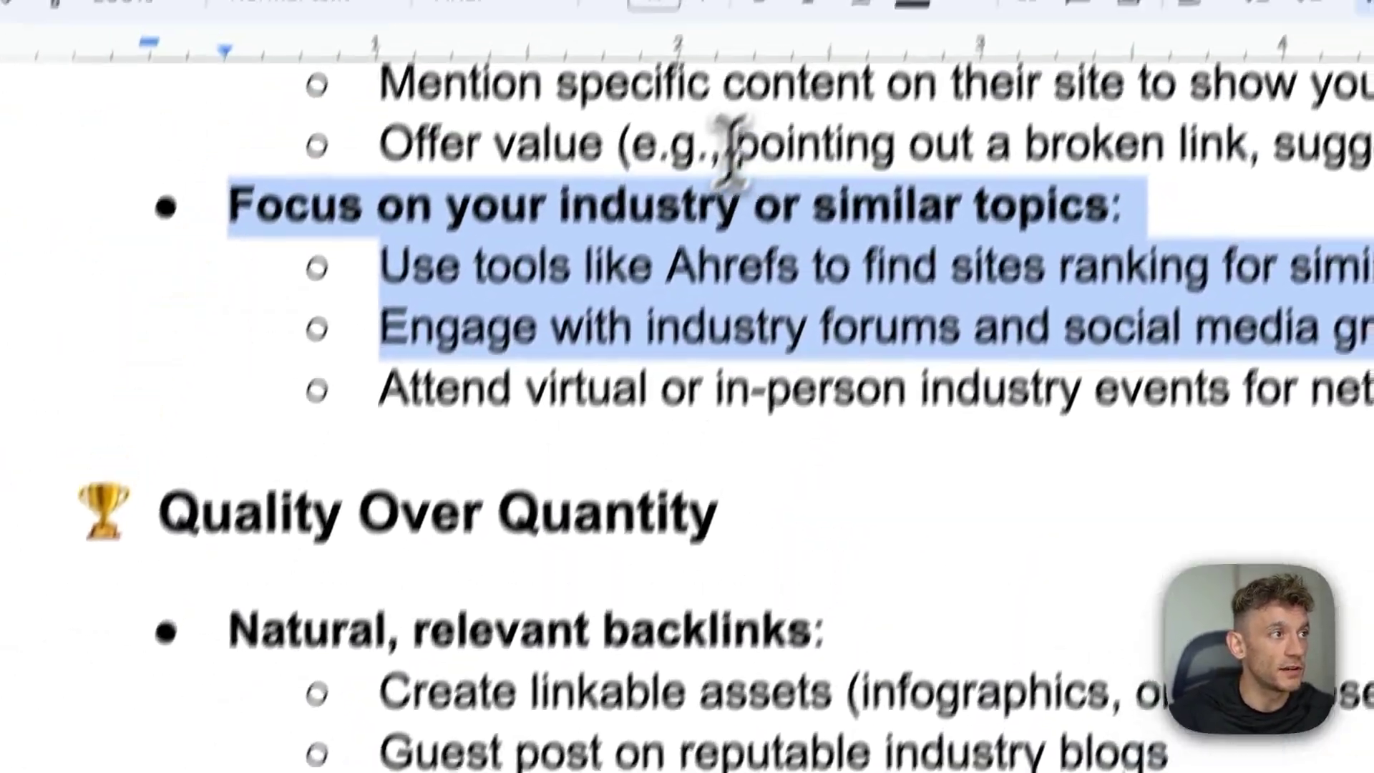
left_click(712, 215)
left_click_drag(384, 362, 1017, 426)
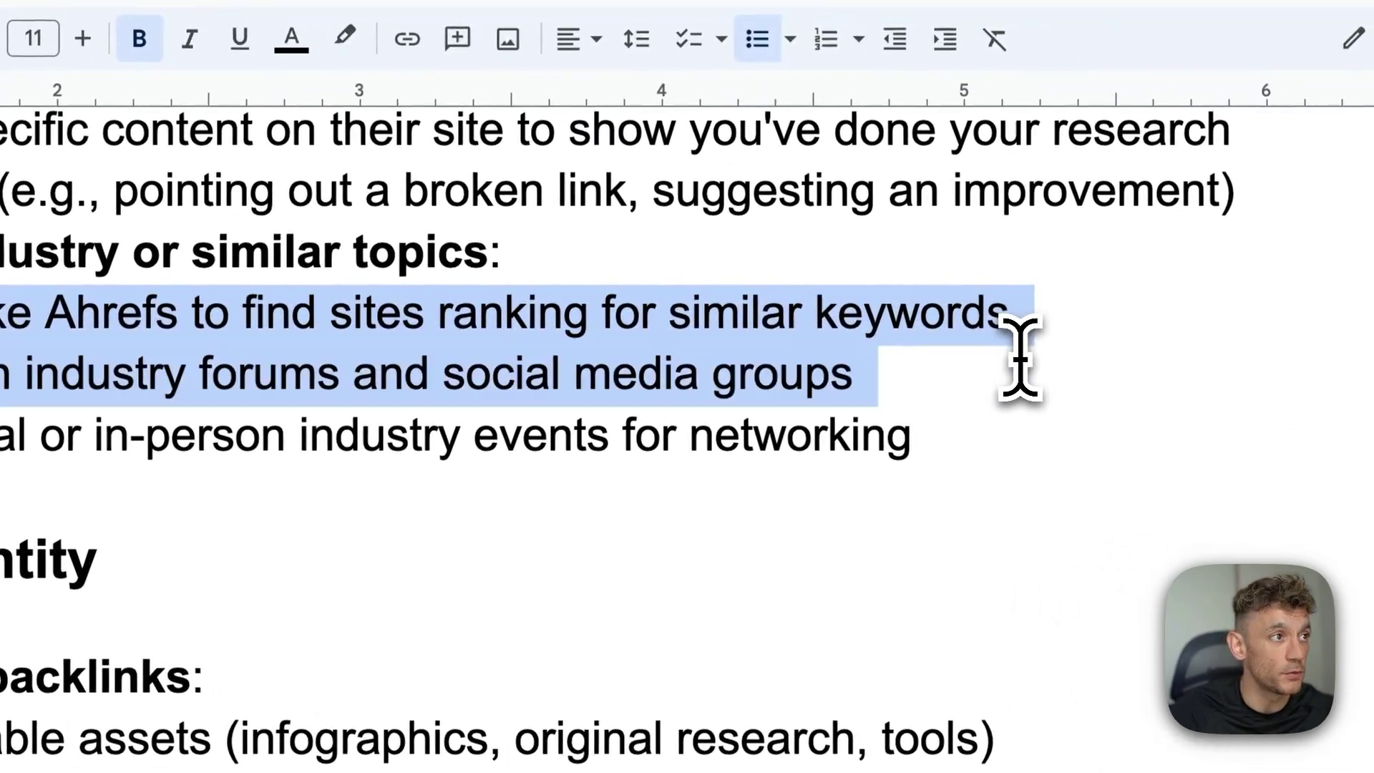
Read the "Quality Over Quantity" section on natural, relevant backlinks and choosing sites, highlighting its heading
scroll(604, 399, "down", 3)
left_click_drag(390, 399, 960, 418)
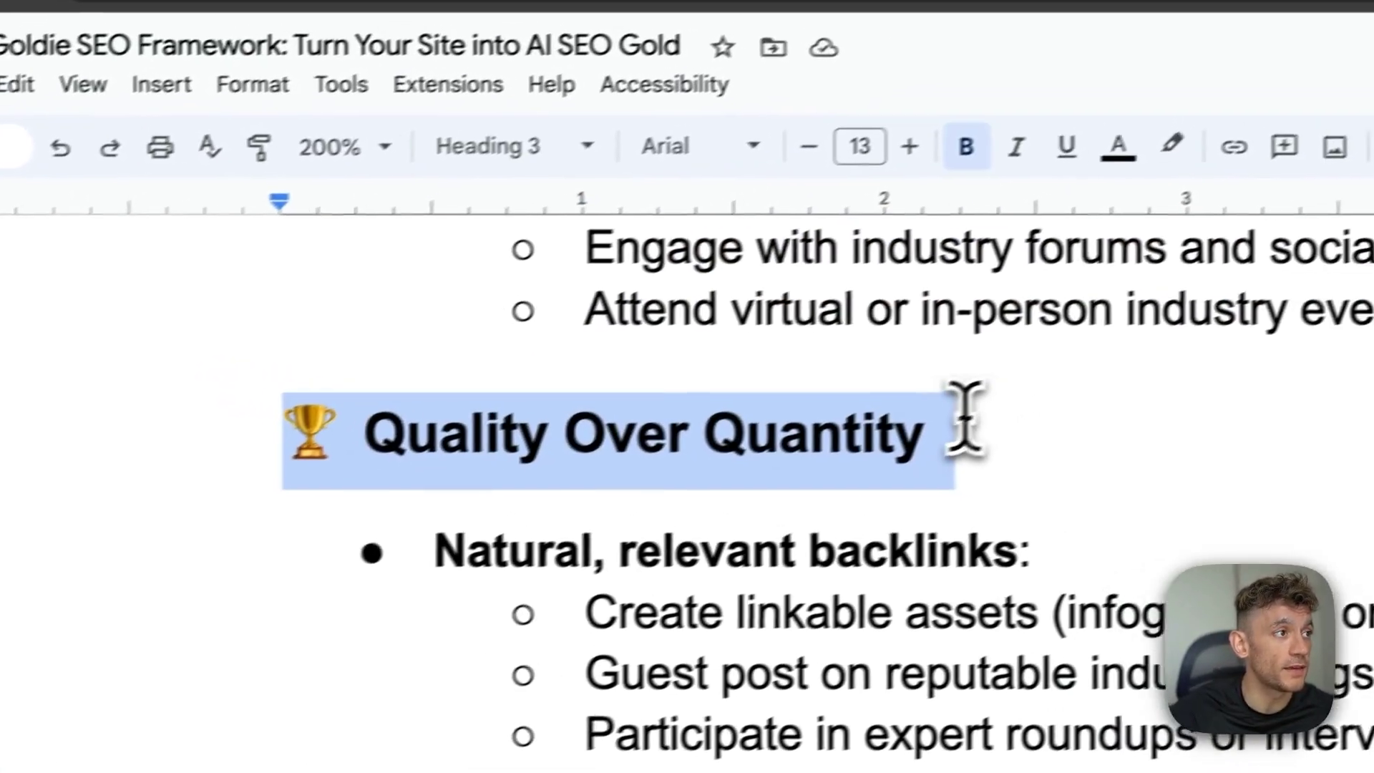
scroll(895, 417, "down", 1)
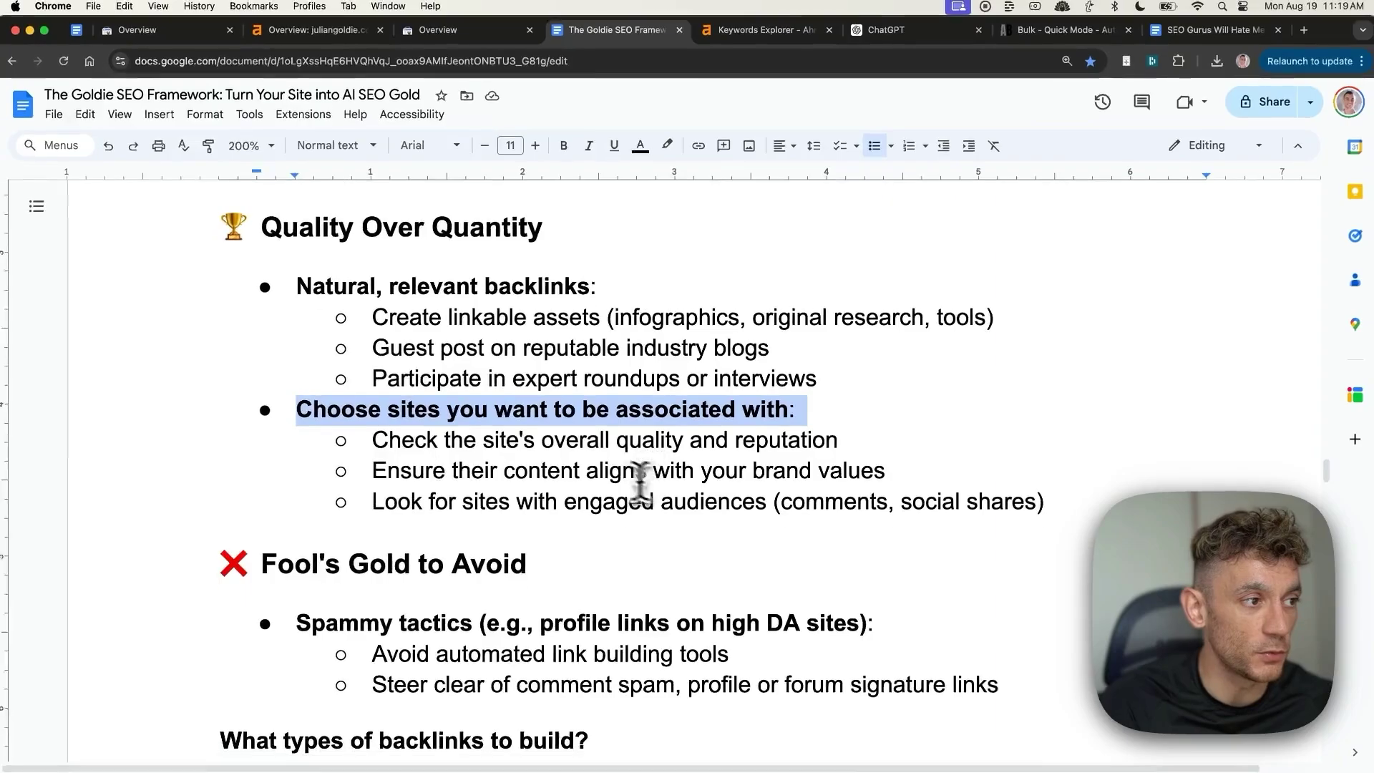
Read the "Fool's Gold to Avoid" section, highlighting its points on spammy tactics, automated link building tools and comment spam
scroll(639, 496, "down", 2)
scroll(316, 393, "down", 4)
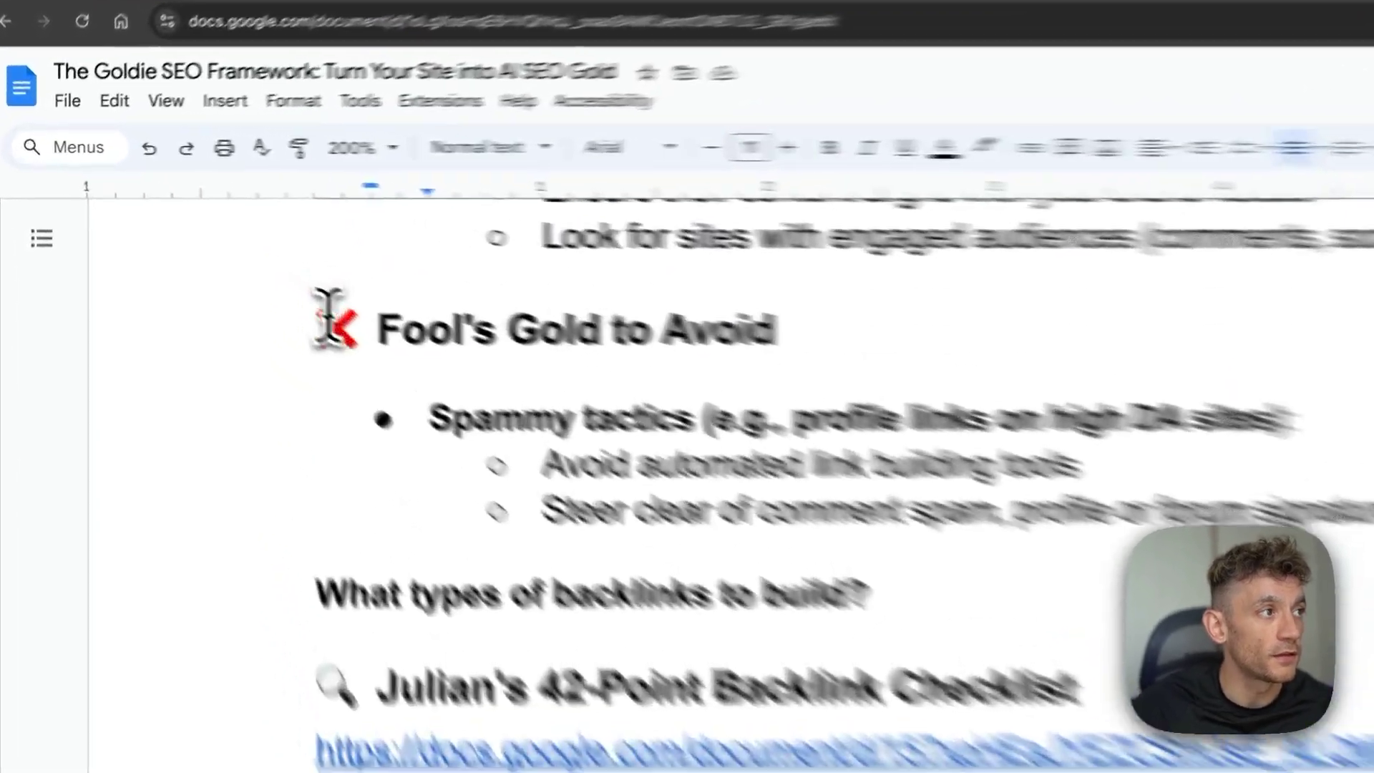
left_click_drag(229, 268, 543, 281)
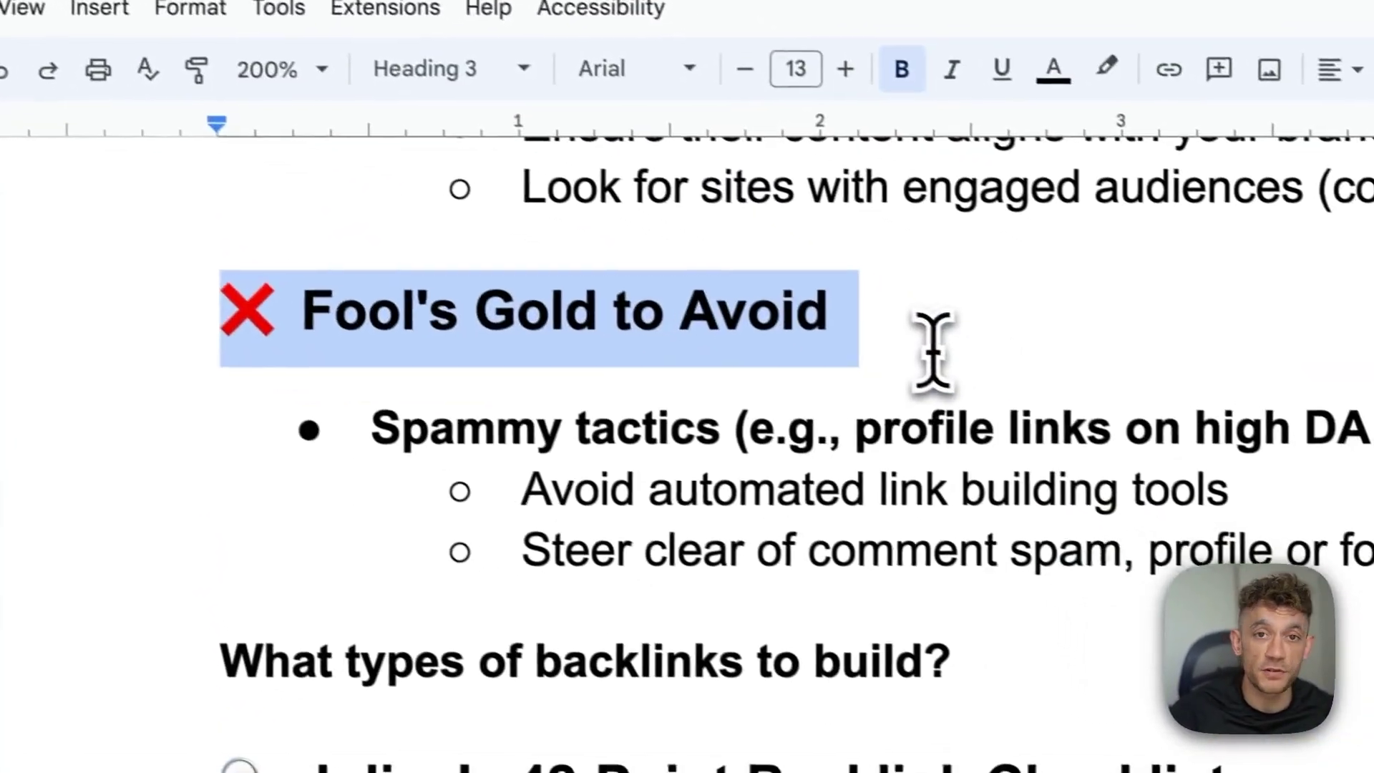
left_click(618, 543)
left_click(539, 494)
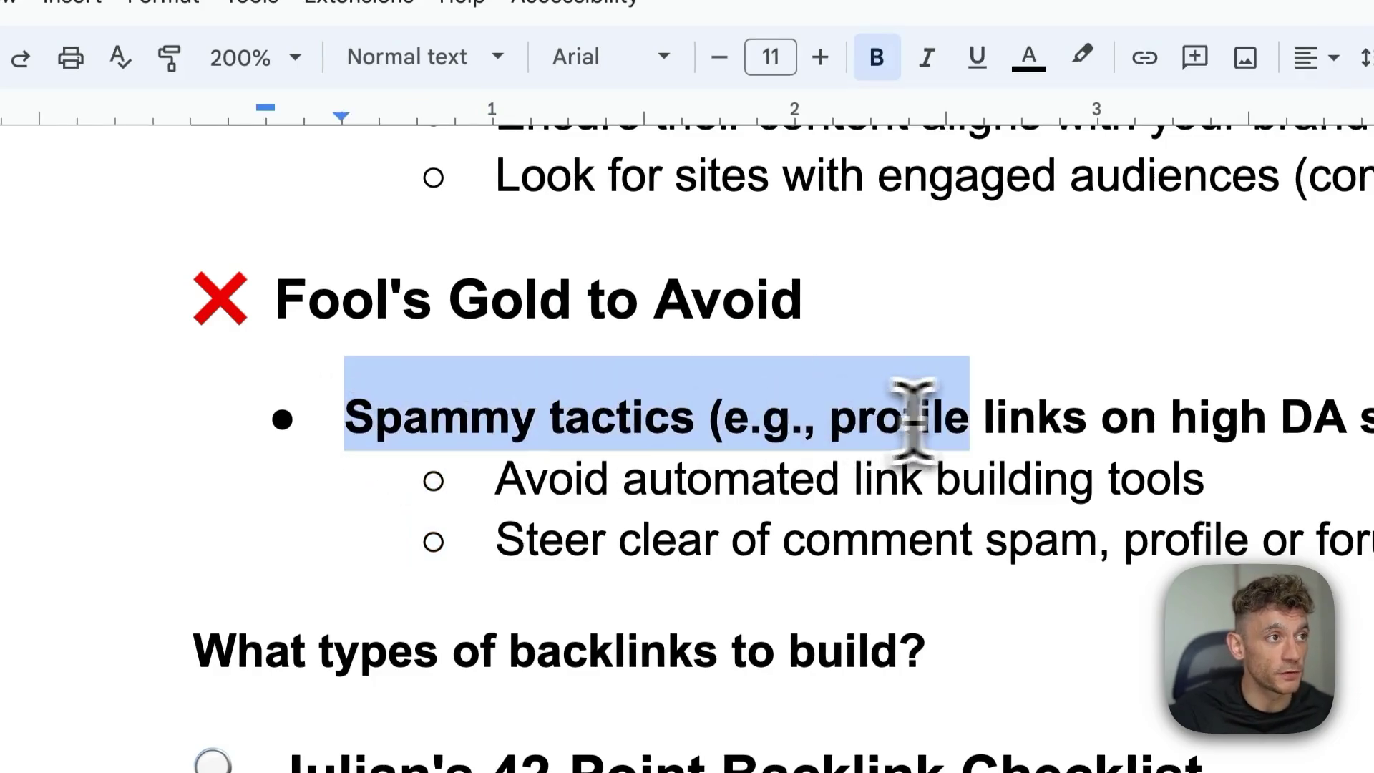
left_click_drag(927, 419, 1373, 423)
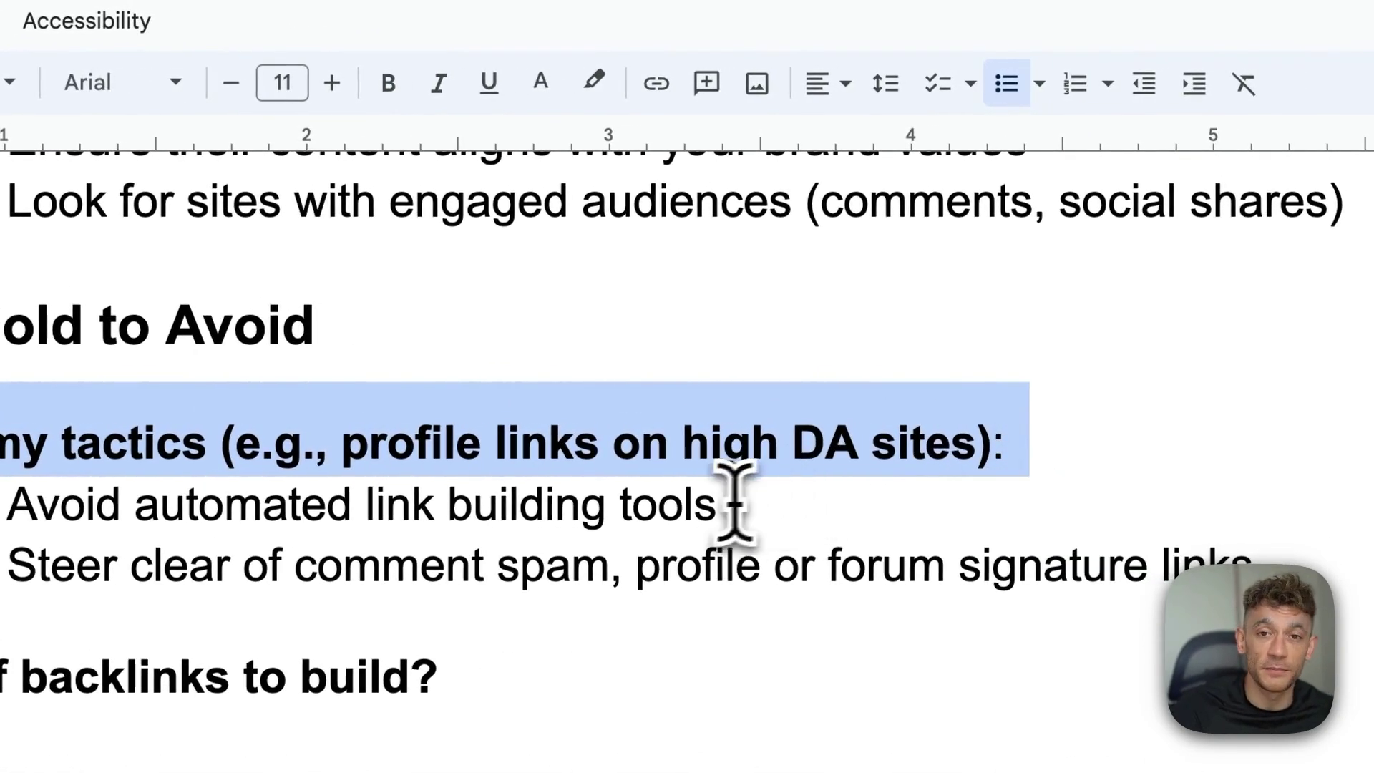
left_click(605, 483)
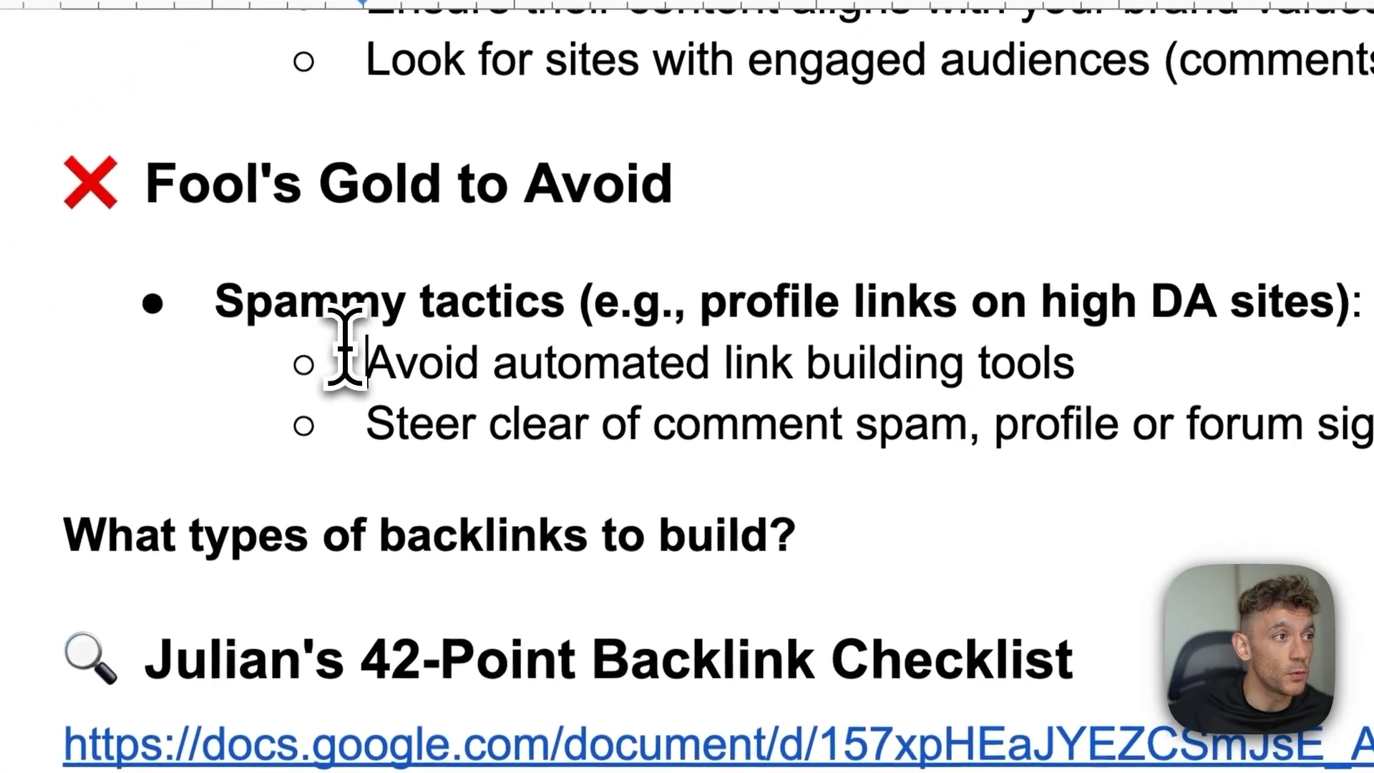
left_click_drag(6, 501, 587, 558)
left_click_drag(954, 415, 825, 436)
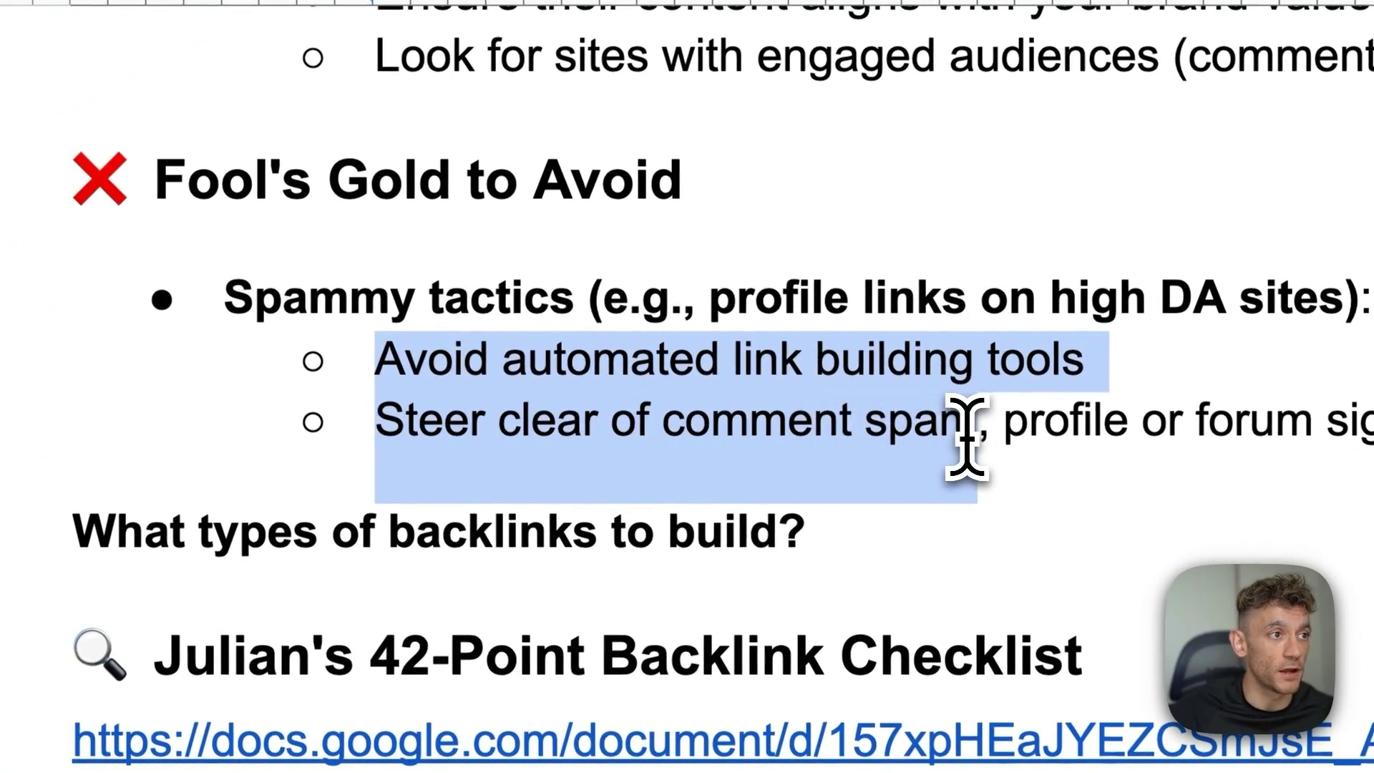
Highlight the comment spam point, then skim the Link Building Mastery Ebook's advice on backlink quality and relevance
mouse_move(966, 436)
left_mouse_down()
mouse_move(1056, 468)
mouse_move(1373, 458)
left_mouse_up()
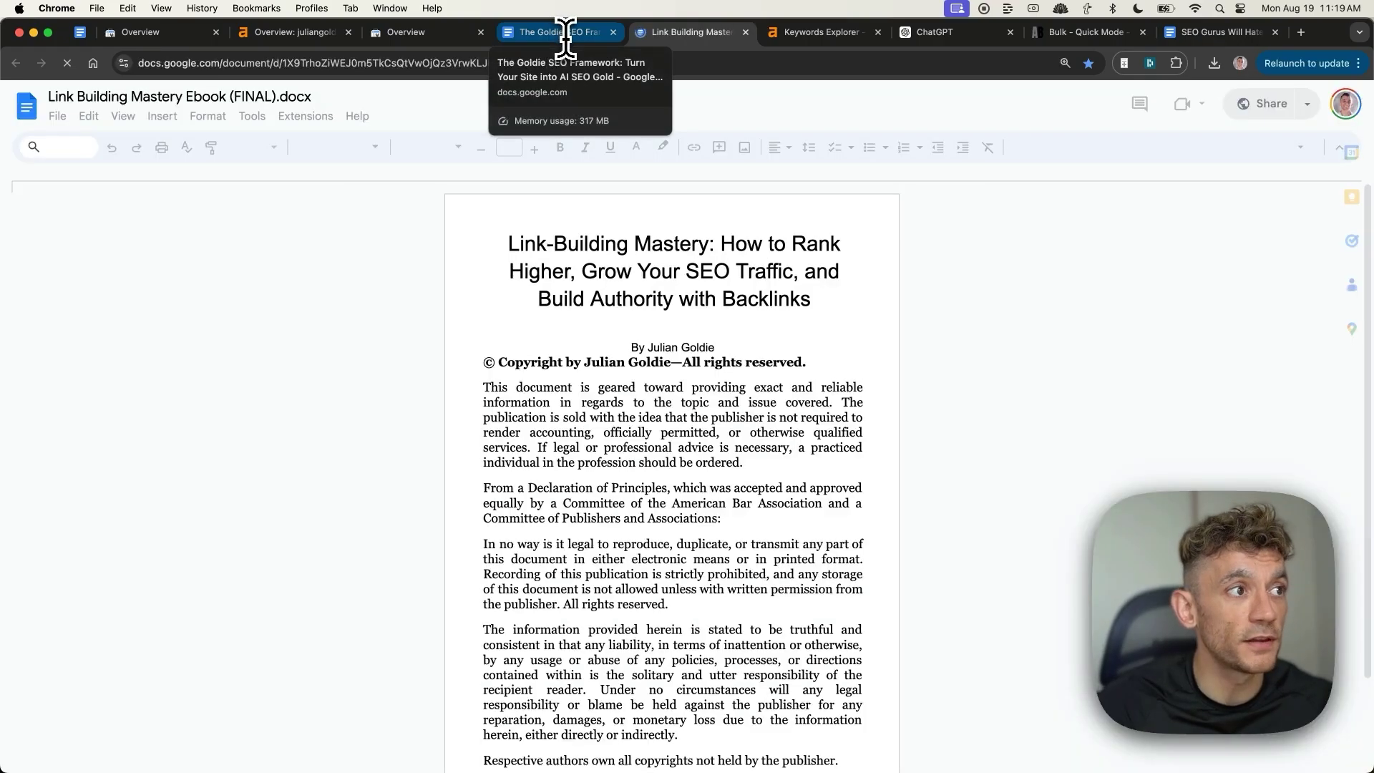
scroll(632, 460, "down", 20)
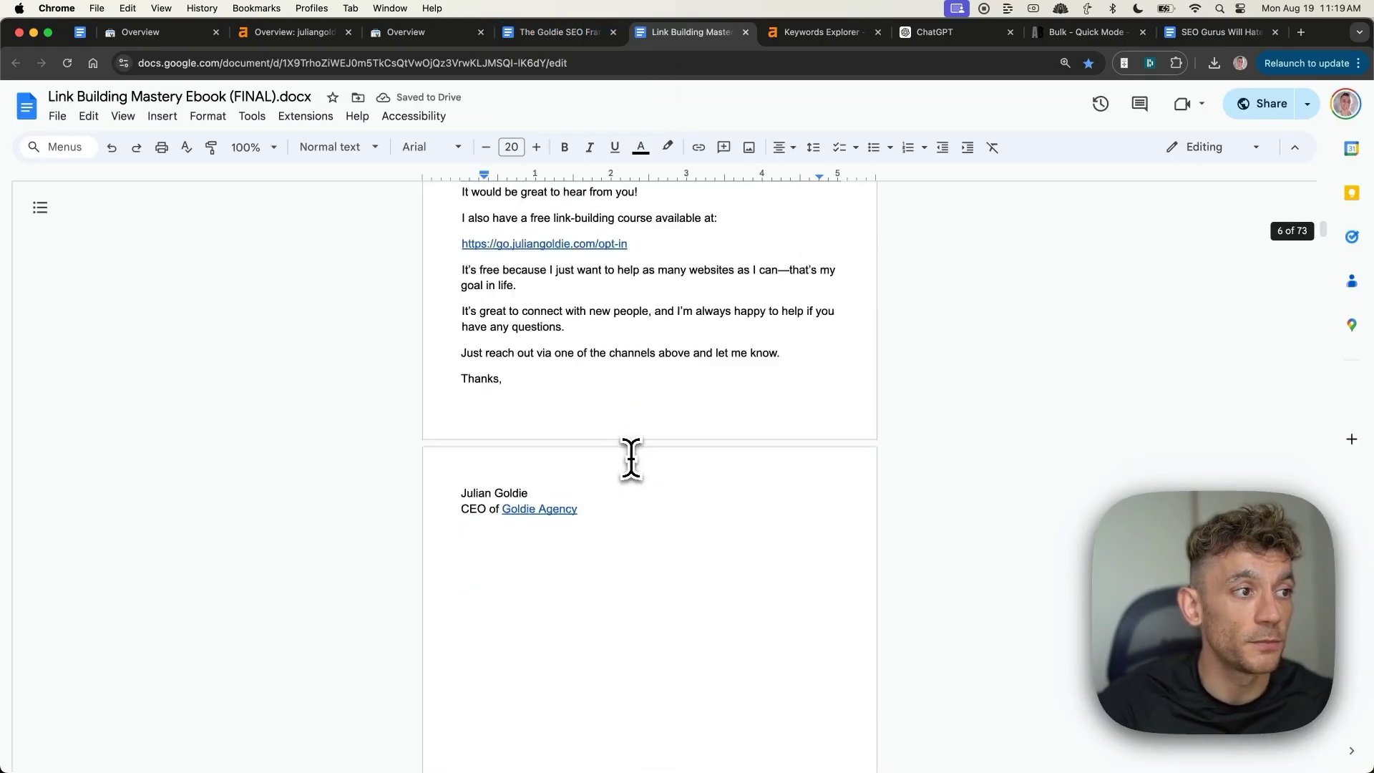
scroll(627, 472, "down", 7)
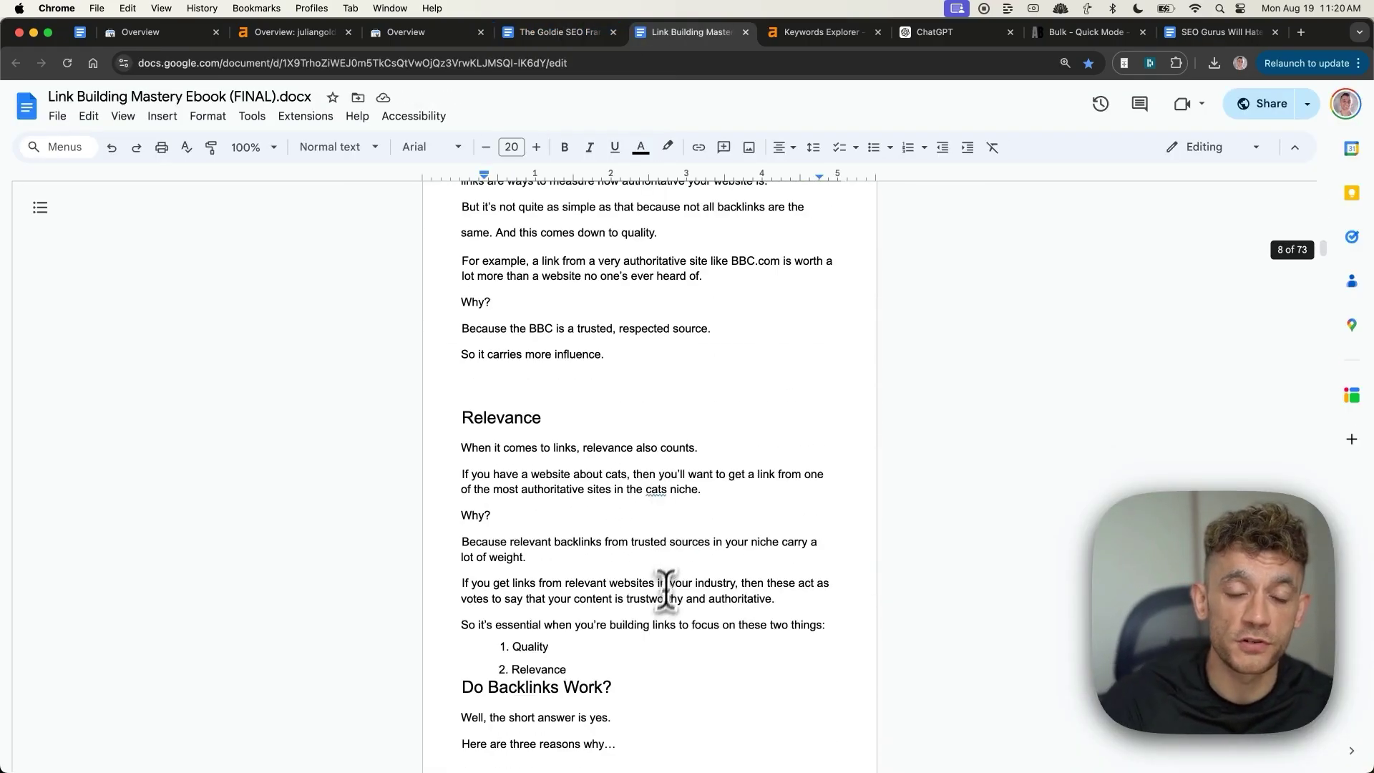
scroll(724, 387, "up", 20)
scroll(785, 466, "down", 5)
Open the 42 Point SEO Link Building Quality Checklist and examine its site criteria, link relevance guidelines and link checking procedure
left_click(565, 32)
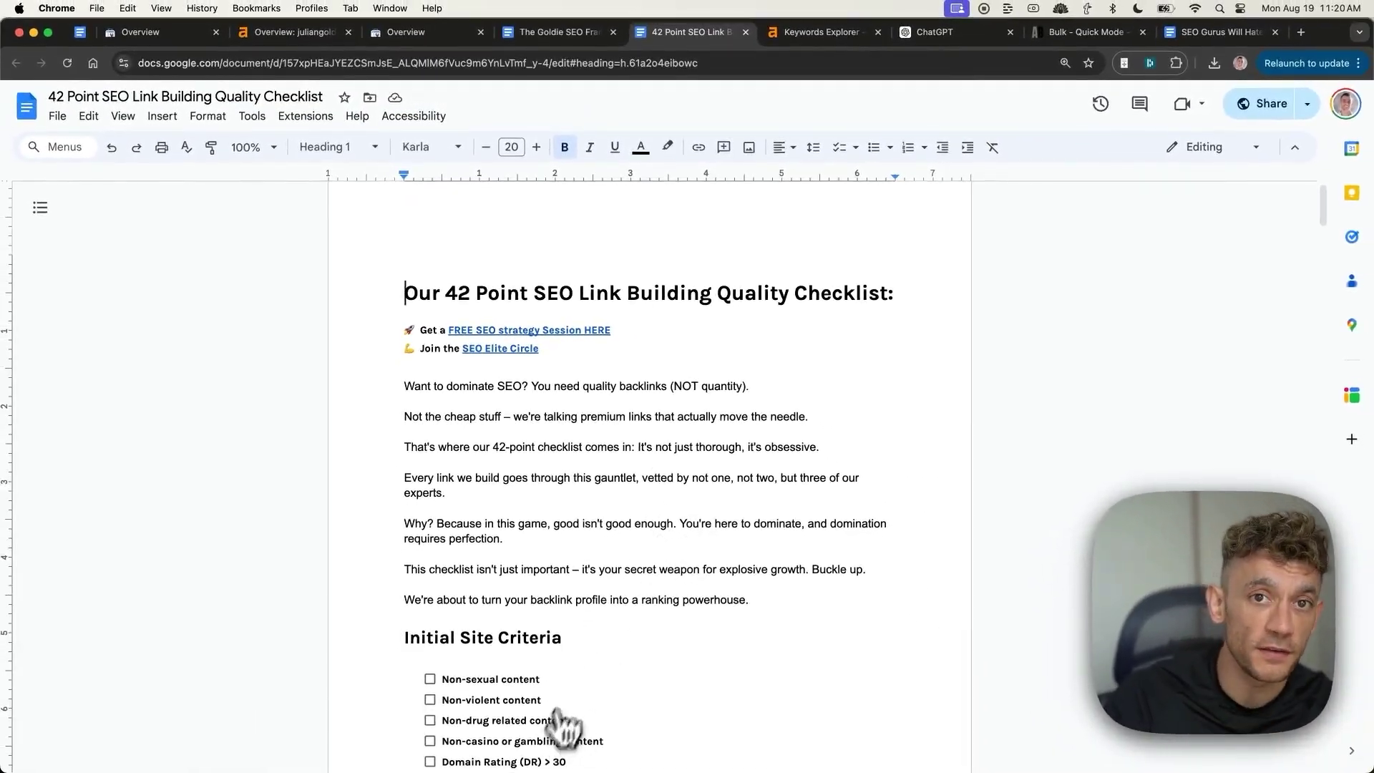
scroll(794, 719, "down", 1)
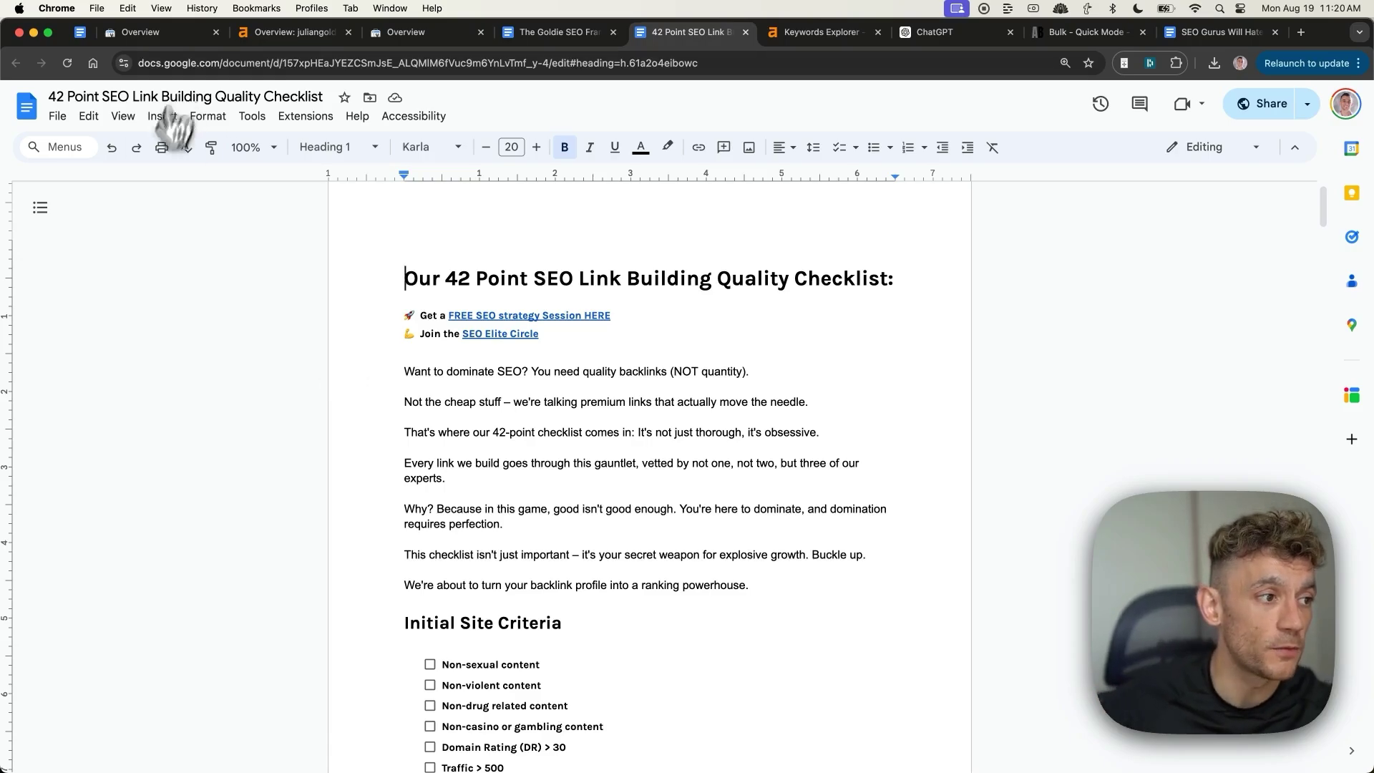
scroll(528, 675, "down", 10)
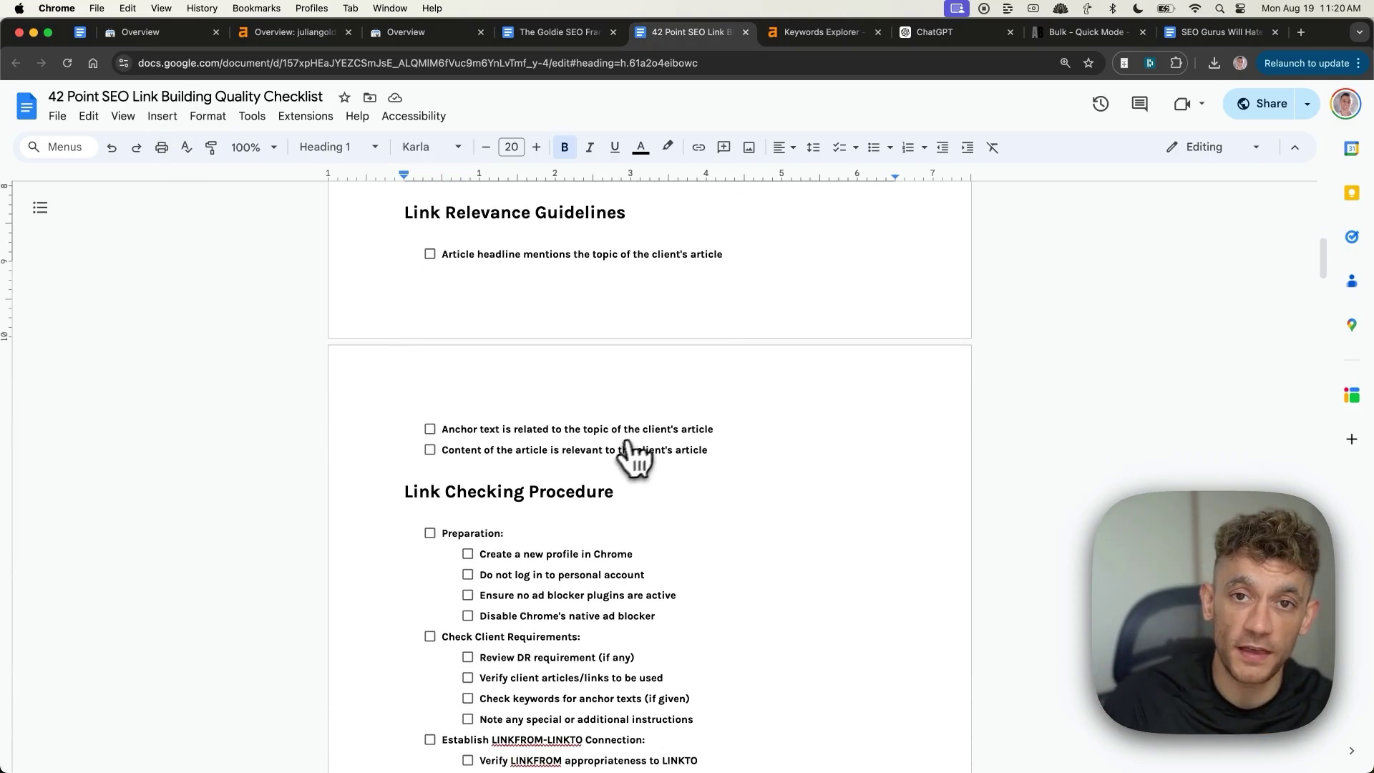
scroll(637, 456, "down", 3)
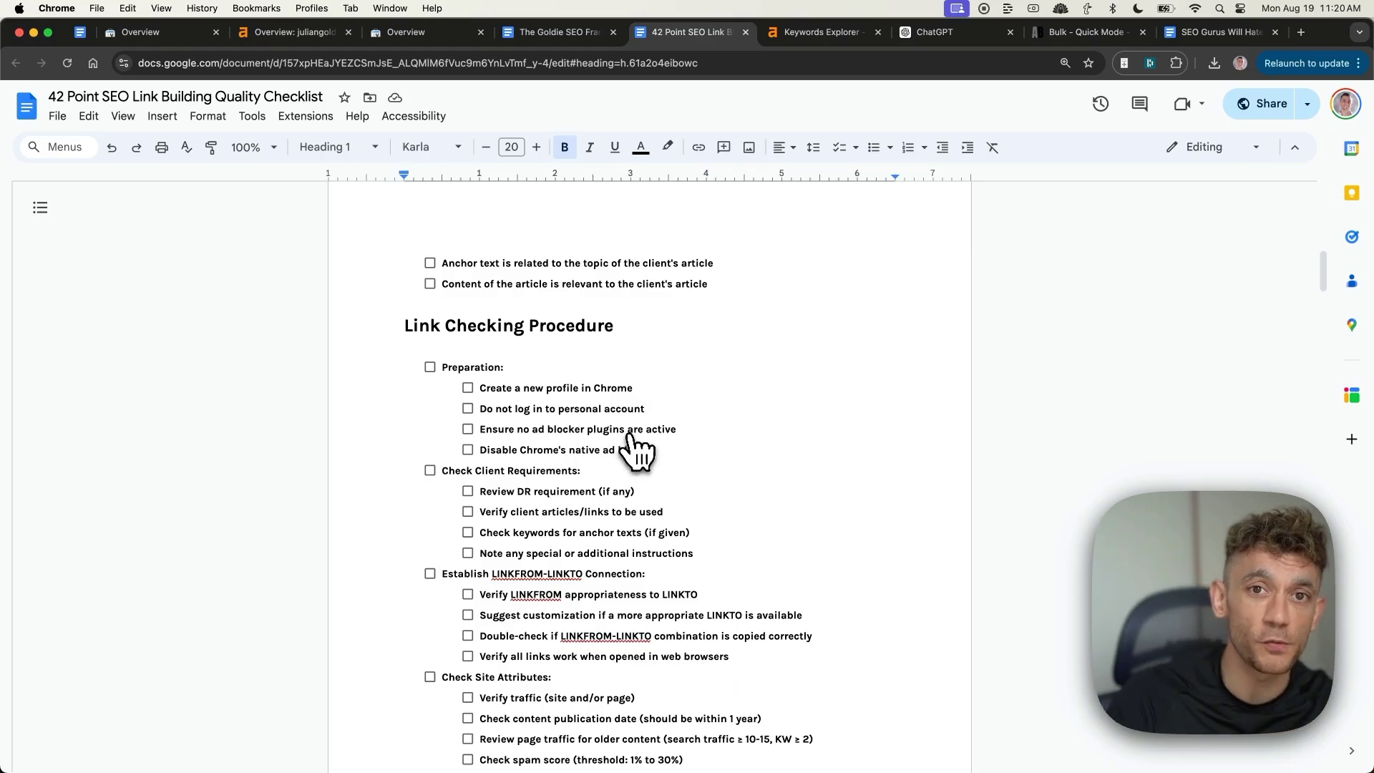
scroll(637, 450, "up", 15)
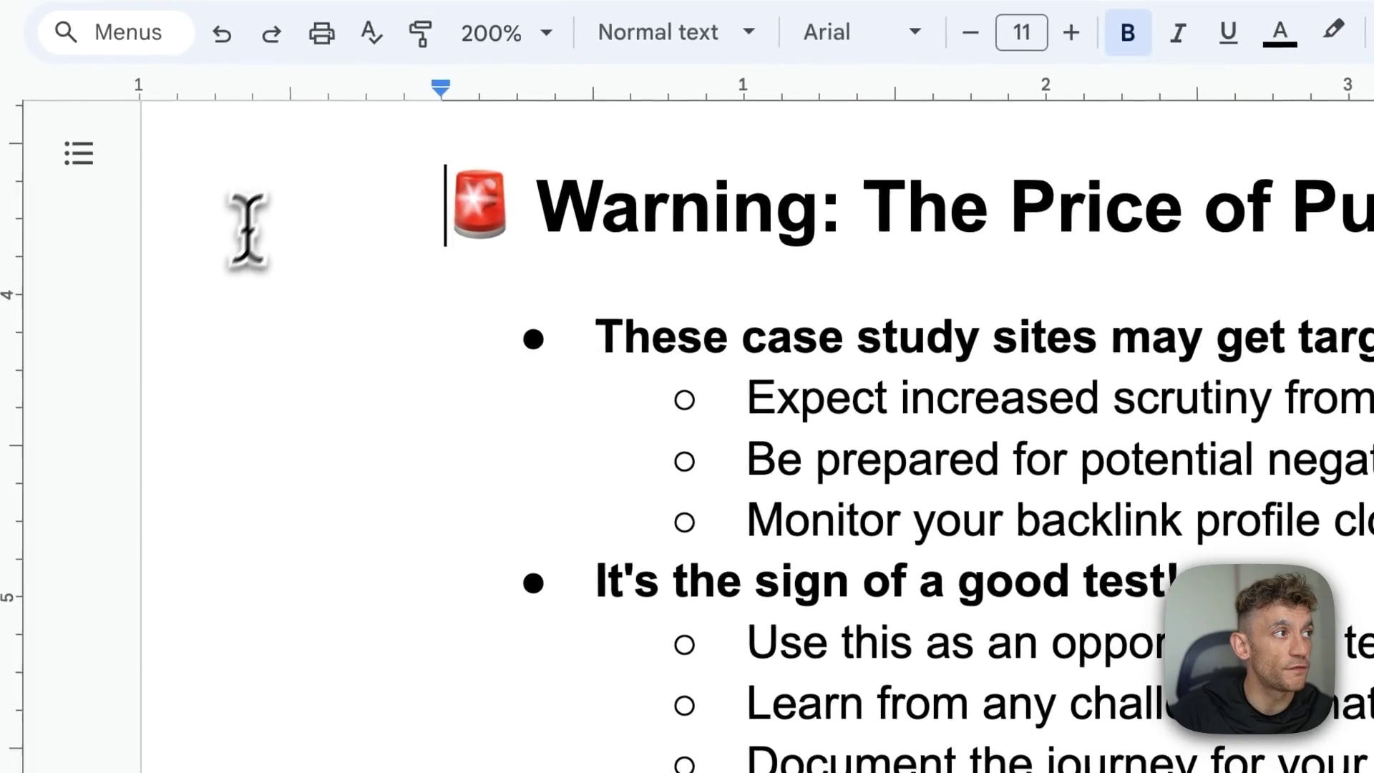
Return to the Goldie SEO Framework document and read the "Warning: The Price of Public Gold" section, highlighting its heading and points
triple_click(246, 230)
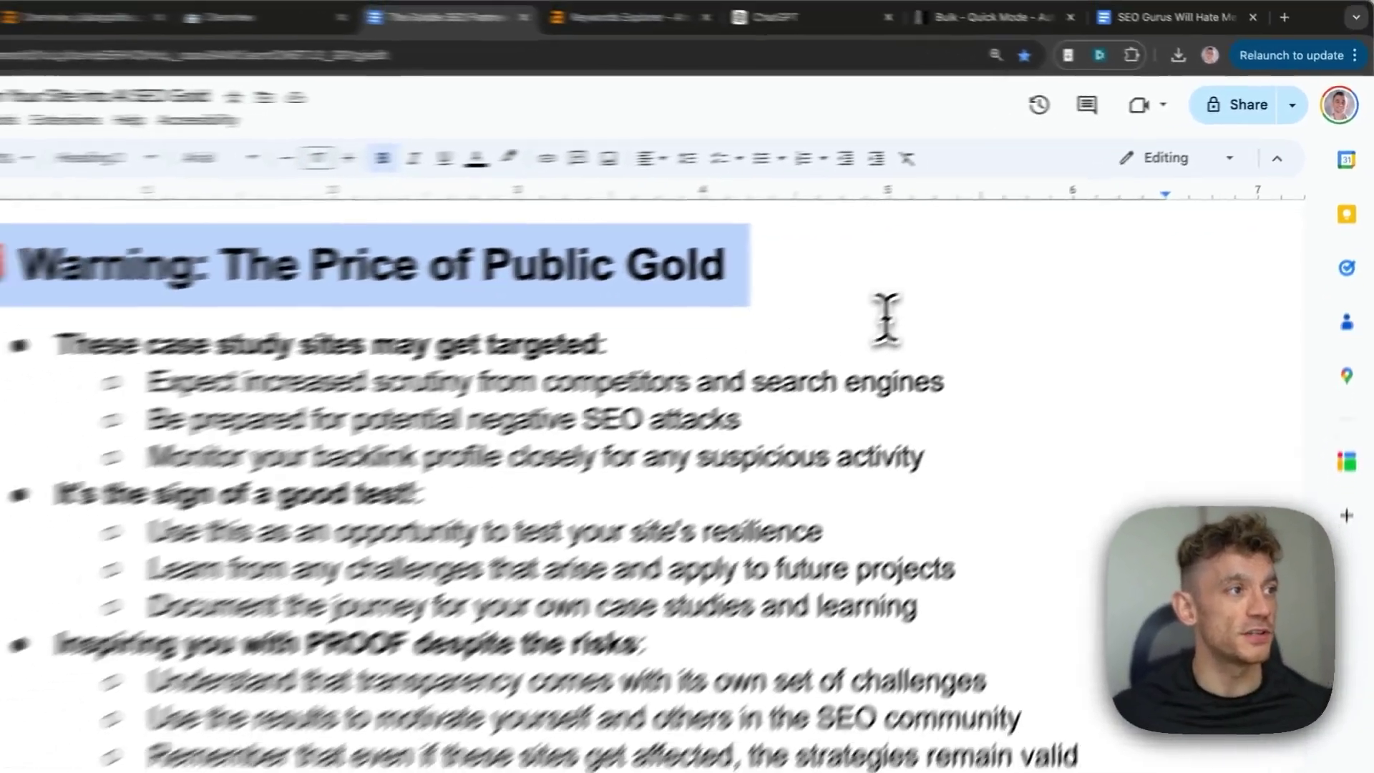
key("Right")
key("shift+Down")
key("shift+Down")
key("shift+Down")
key("shift+Down")
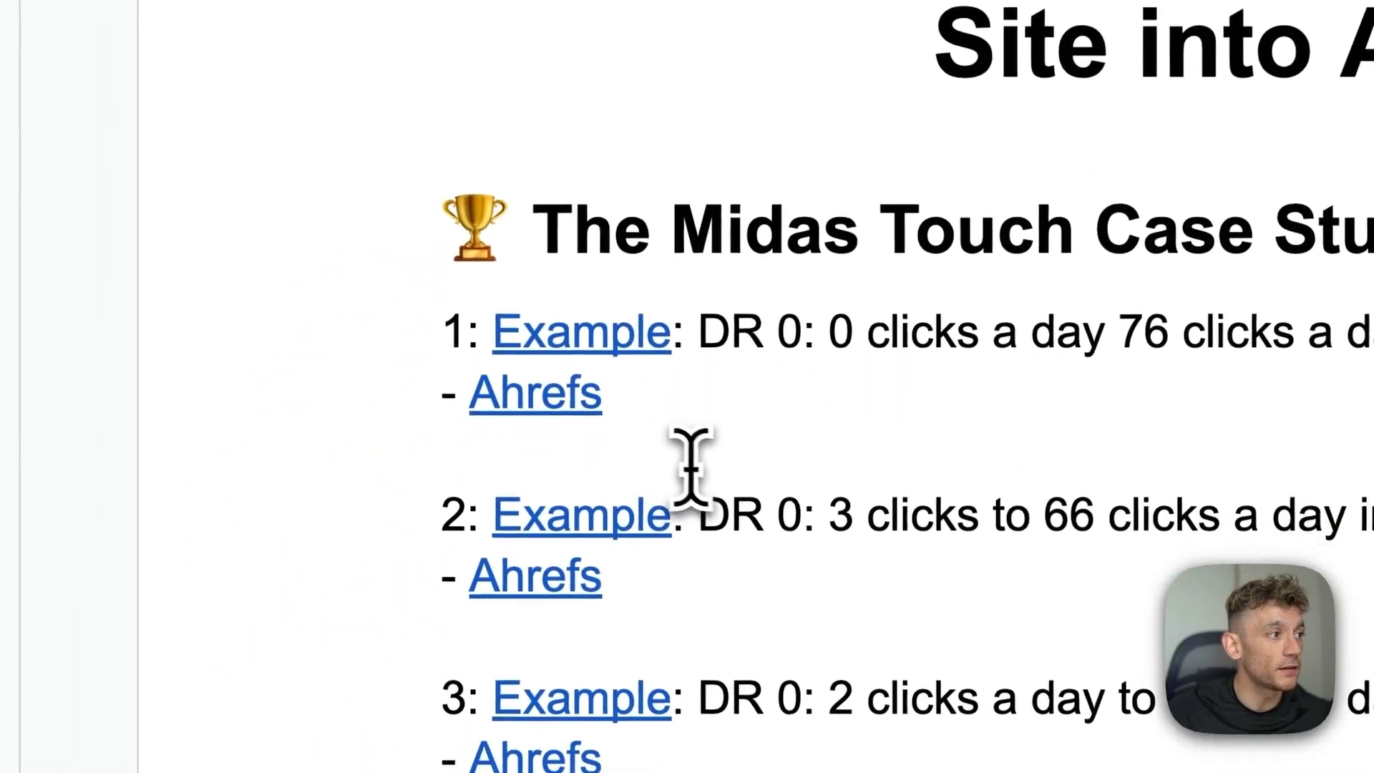
Review the Ahrefs overviews of the case study sites, including oiltherapycentral.com, and the SEO service domain name ideas in ChatGPT
left_click(650, 374)
key("alt+Left")
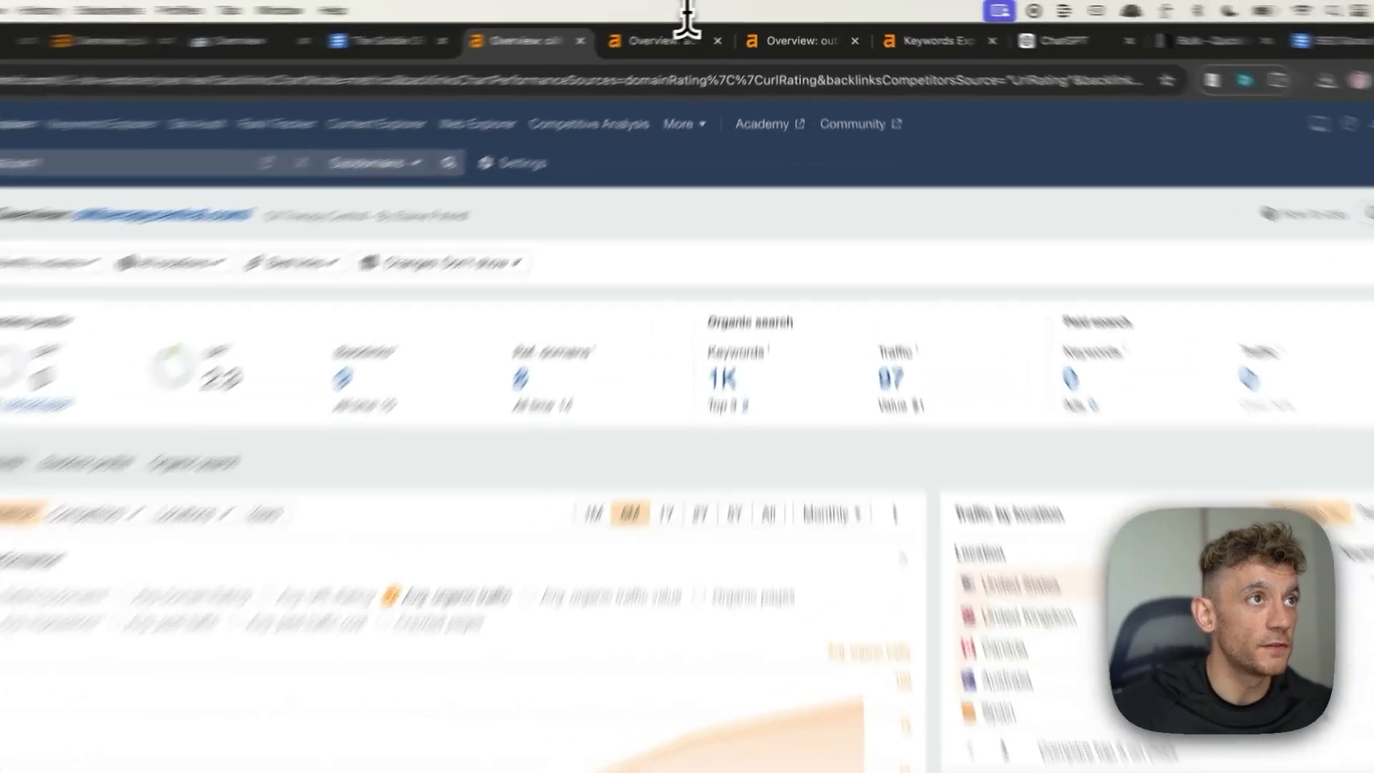
left_click(705, 32)
left_click(787, 30)
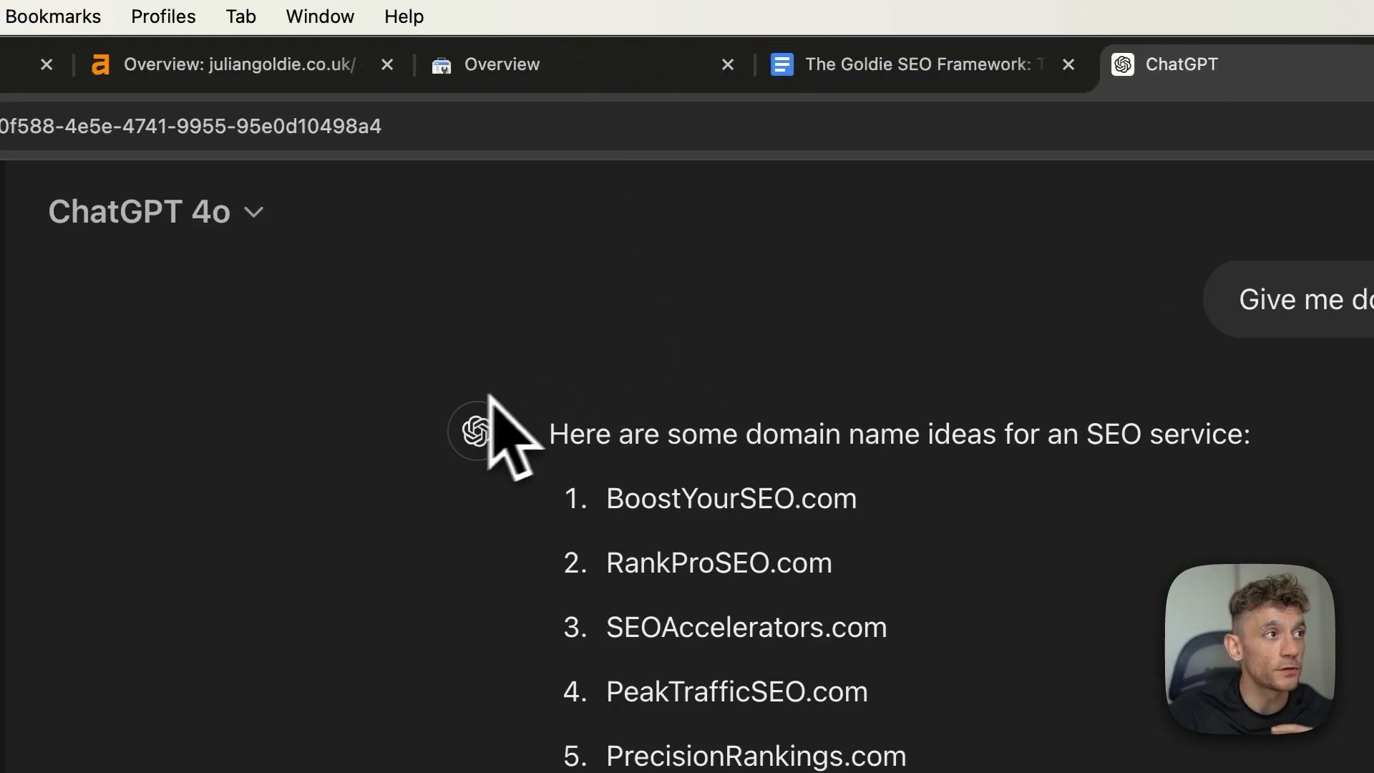
left_click_drag(493, 429, 738, 458)
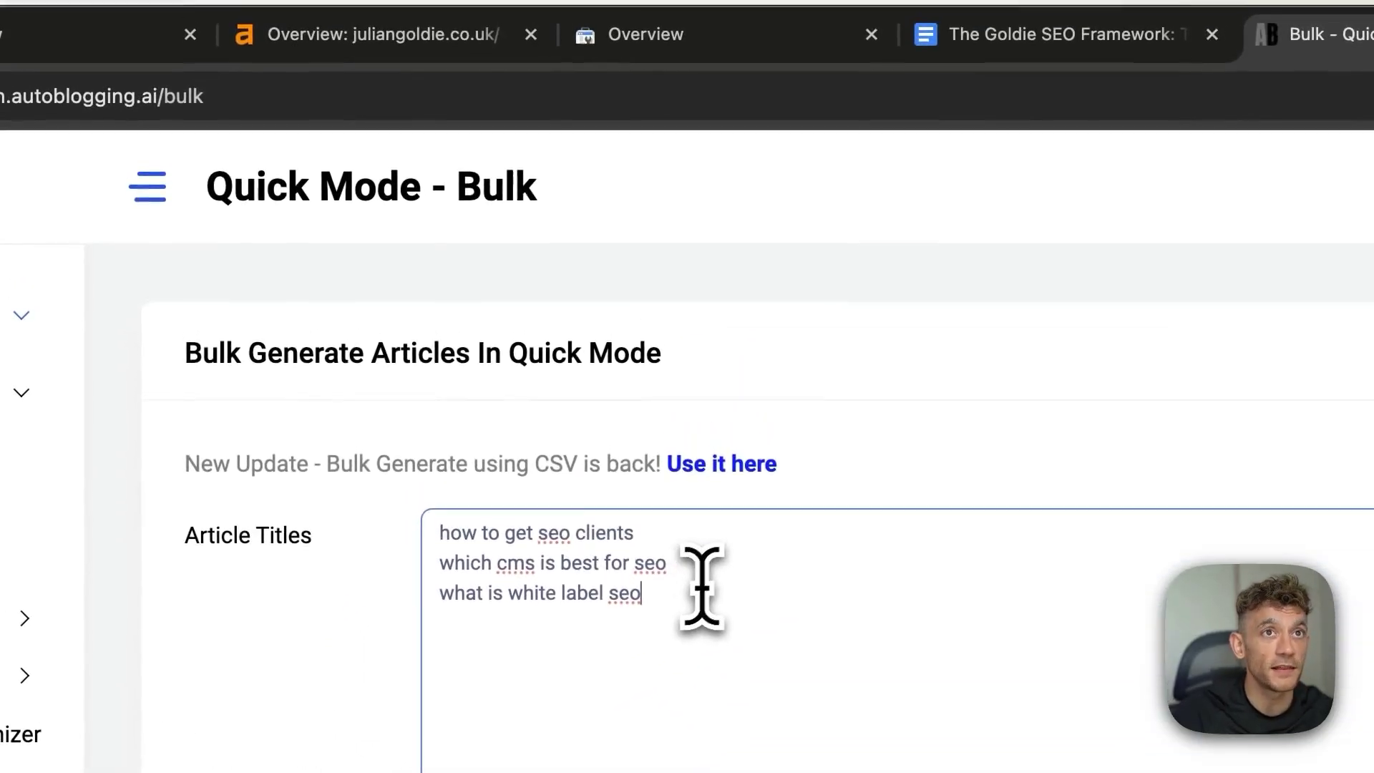
Return to the Goldie SEO Framework document and copy its share link
left_click(1045, 35)
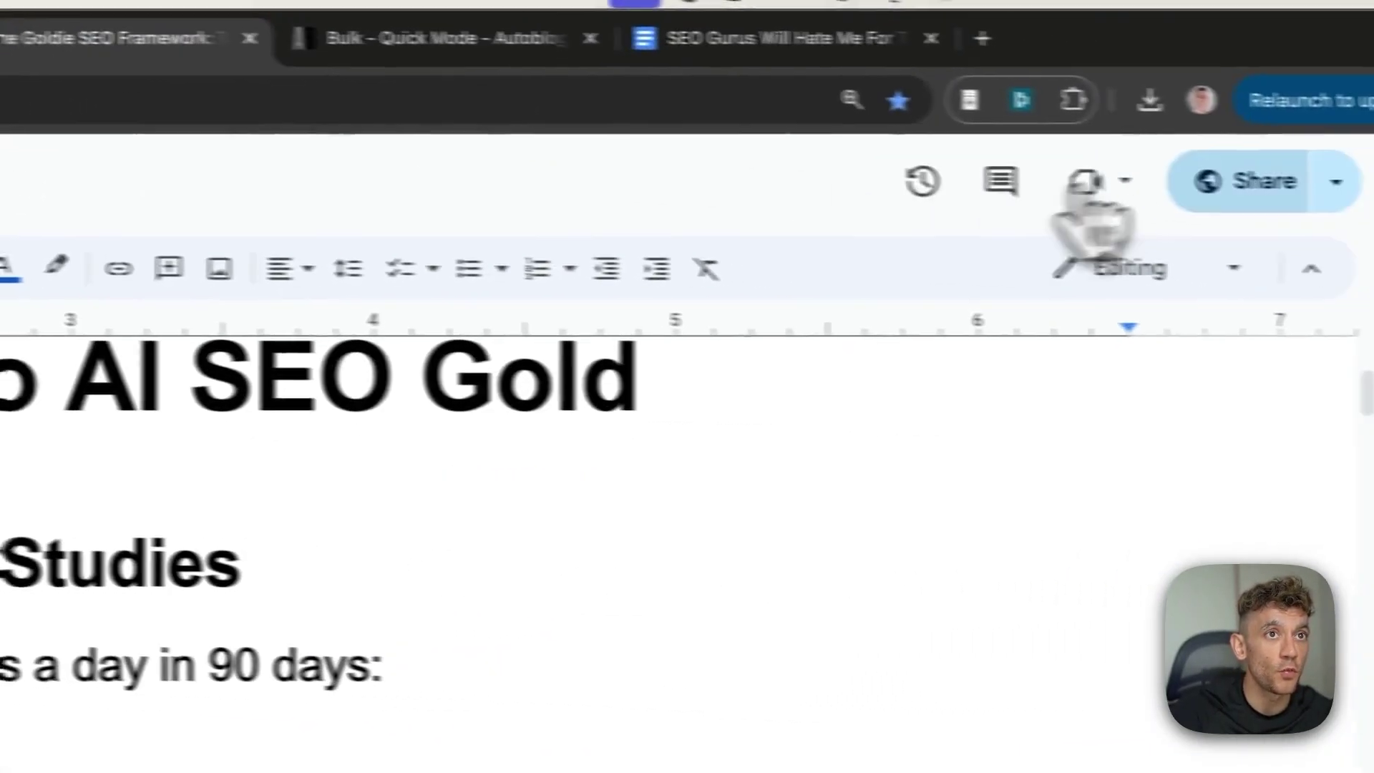
left_click(1249, 180)
left_click(111, 663)
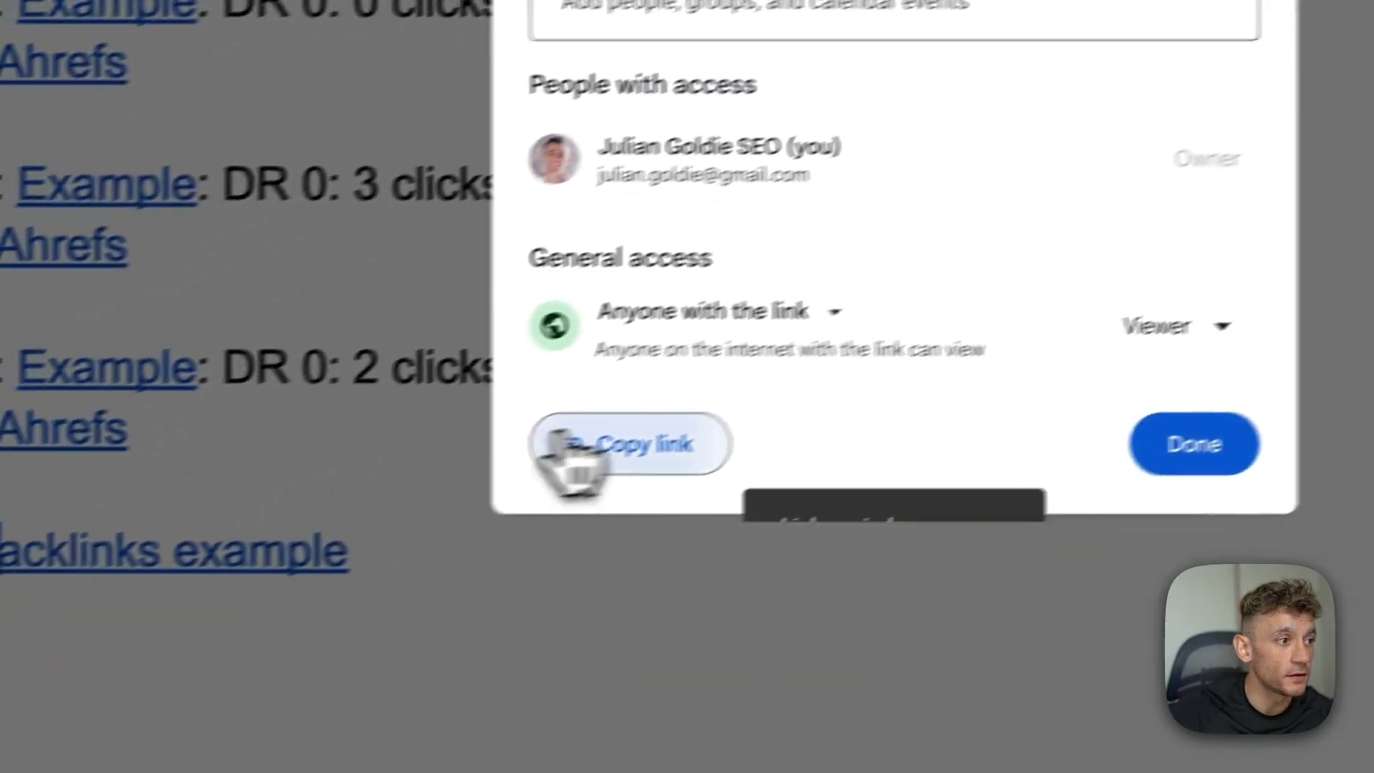
left_click(1200, 441)
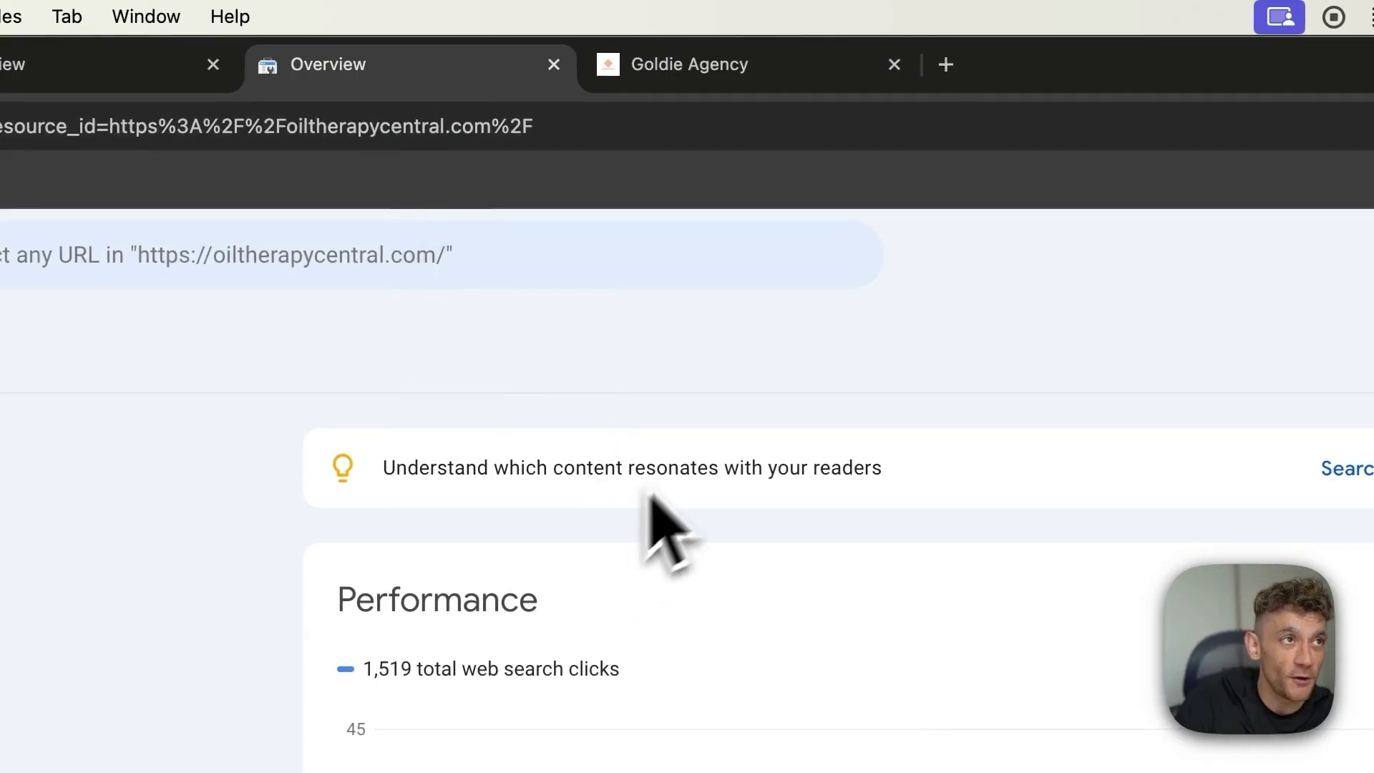
Switch to the Goldie Agency memberships site and add a "Goldie SEO Framework" category to the FREE SEO Course
left_click(727, 71)
scroll(687, 401, "down", 15)
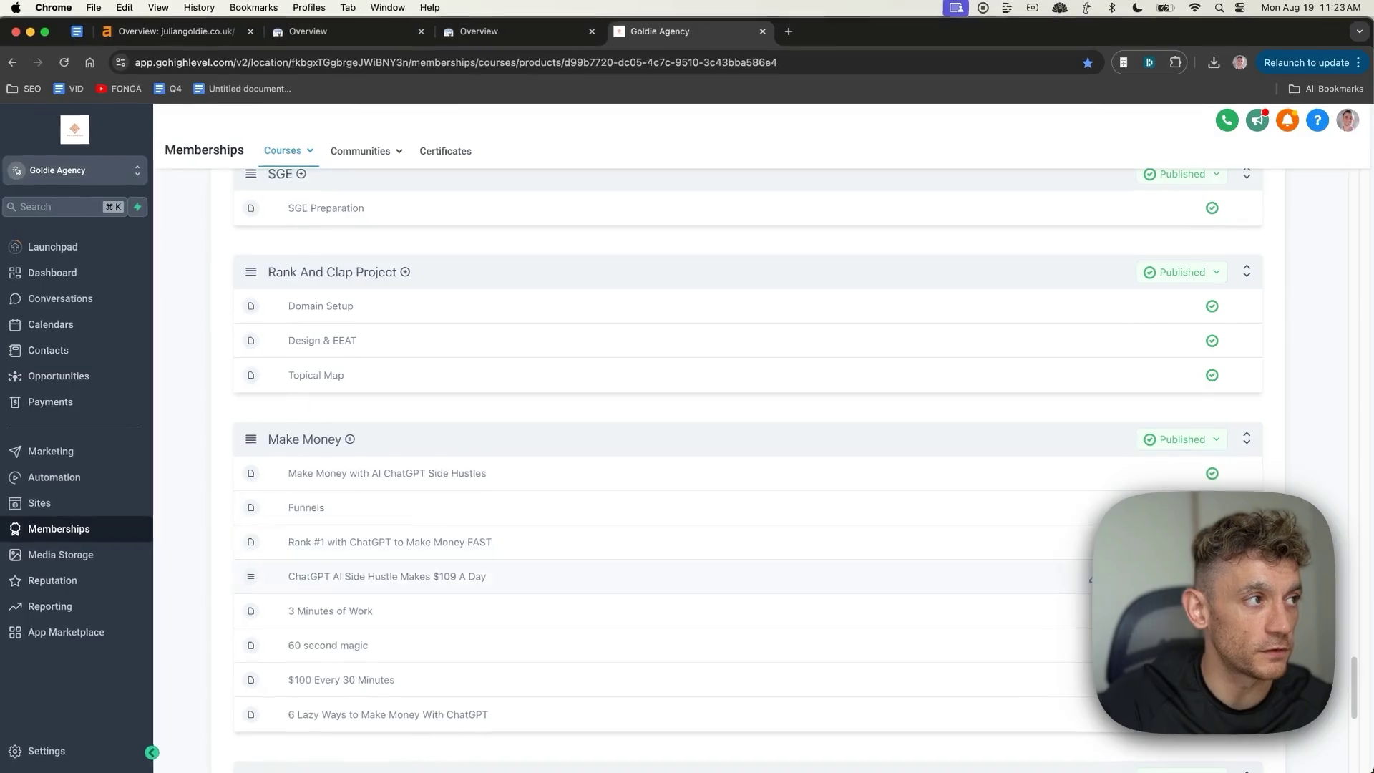
scroll(1064, 598, "down", 3)
scroll(951, 604, "up", 7)
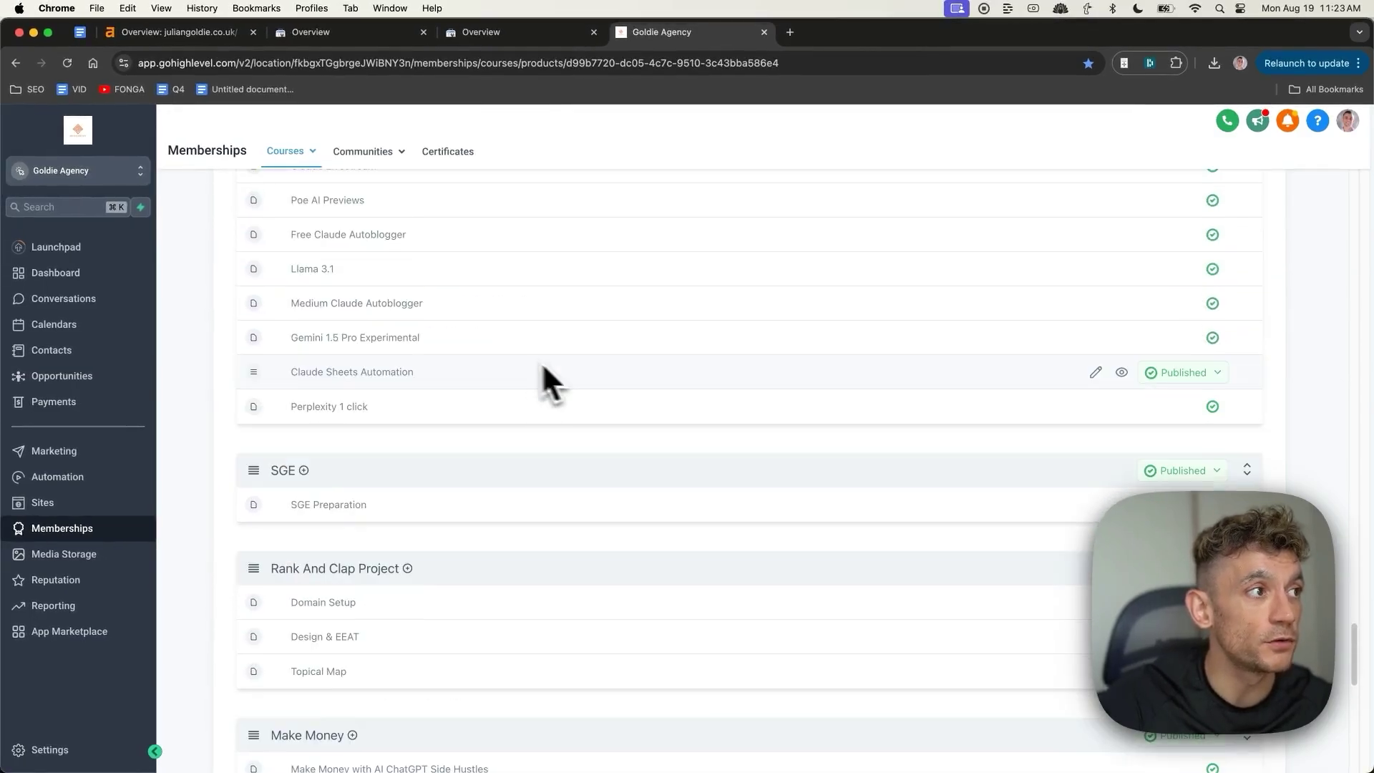
scroll(324, 465, "down", 2)
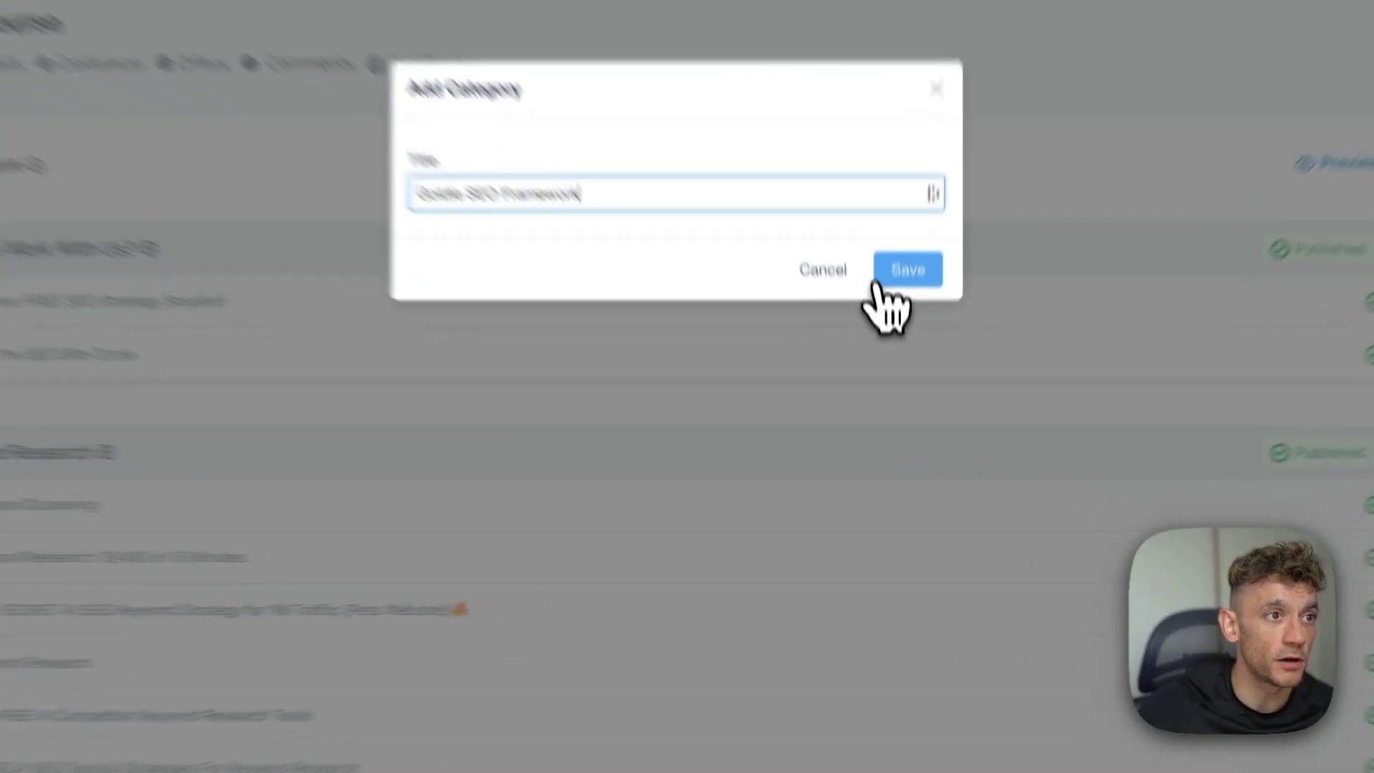
left_click(909, 376)
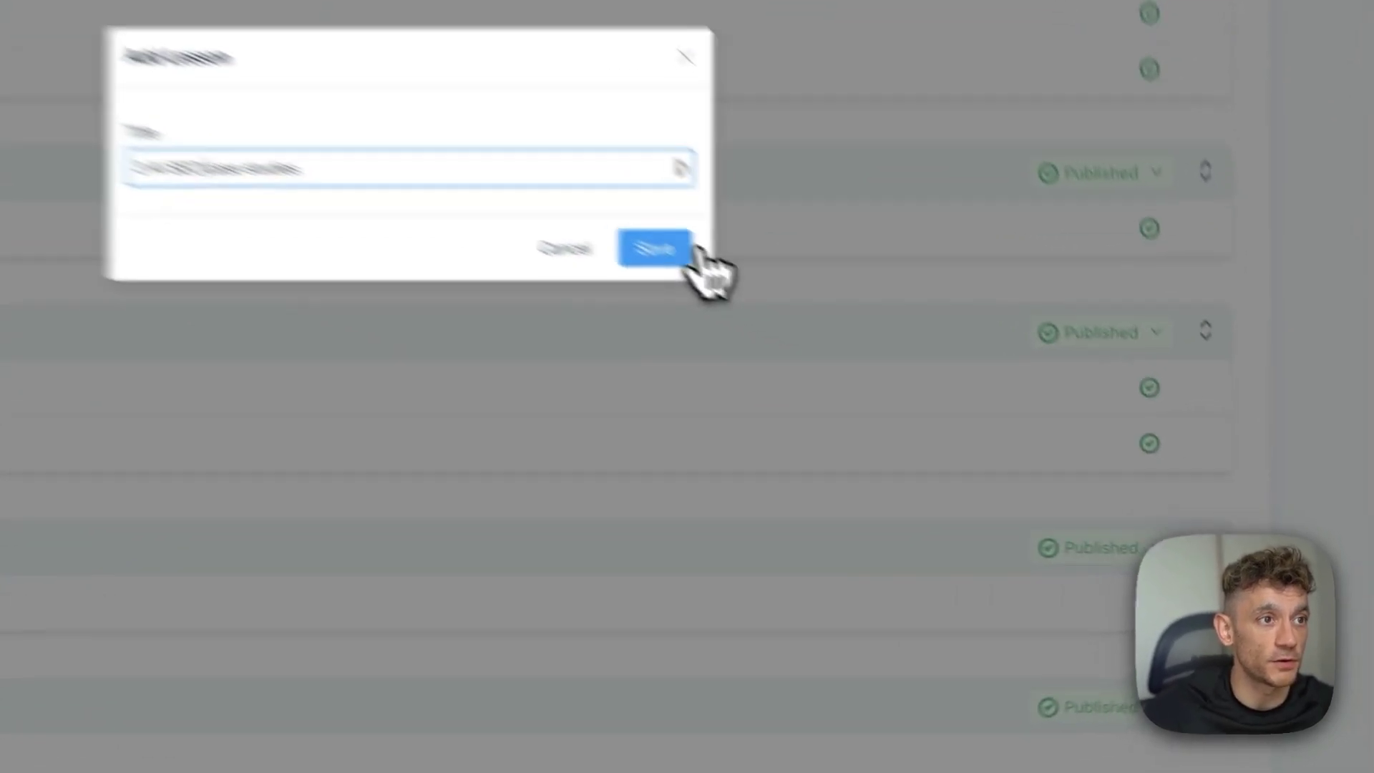
Add a lesson titled "3 AI SEO case studies" to the Goldie SEO Framework category and open it for editing
left_click(911, 377)
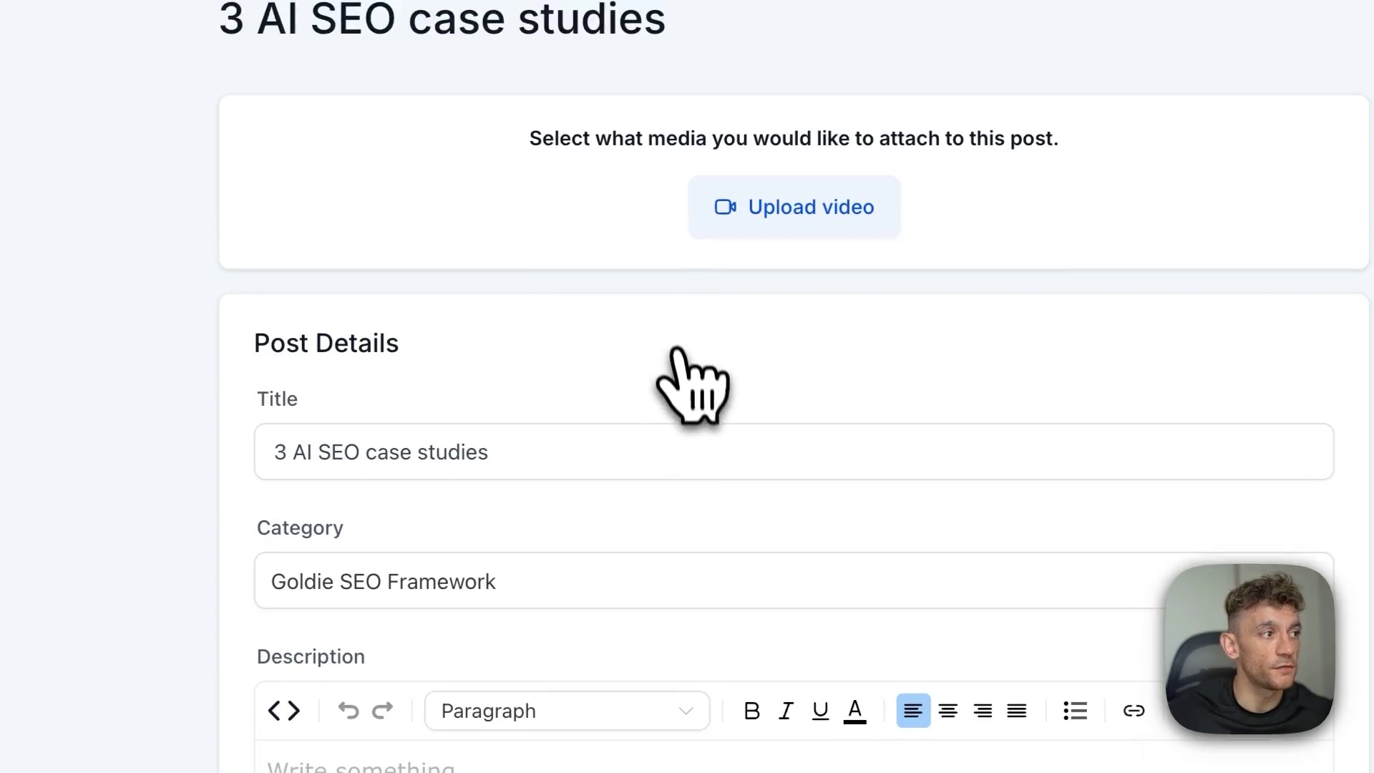
left_click(673, 763)
key("Return")
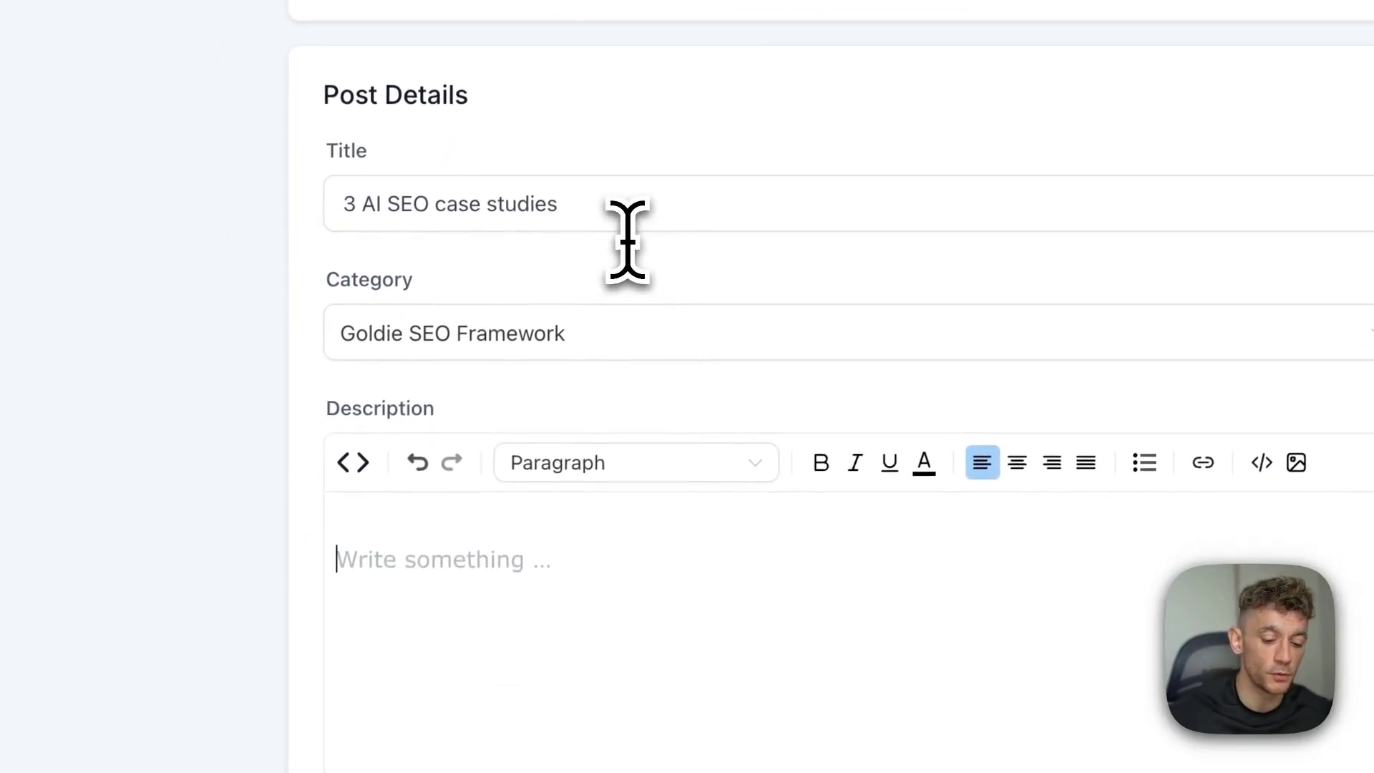
Add an "SOP" bullet to the lesson description and link it to the copied framework document address
type("- SO")
key("alt+shift+Left")
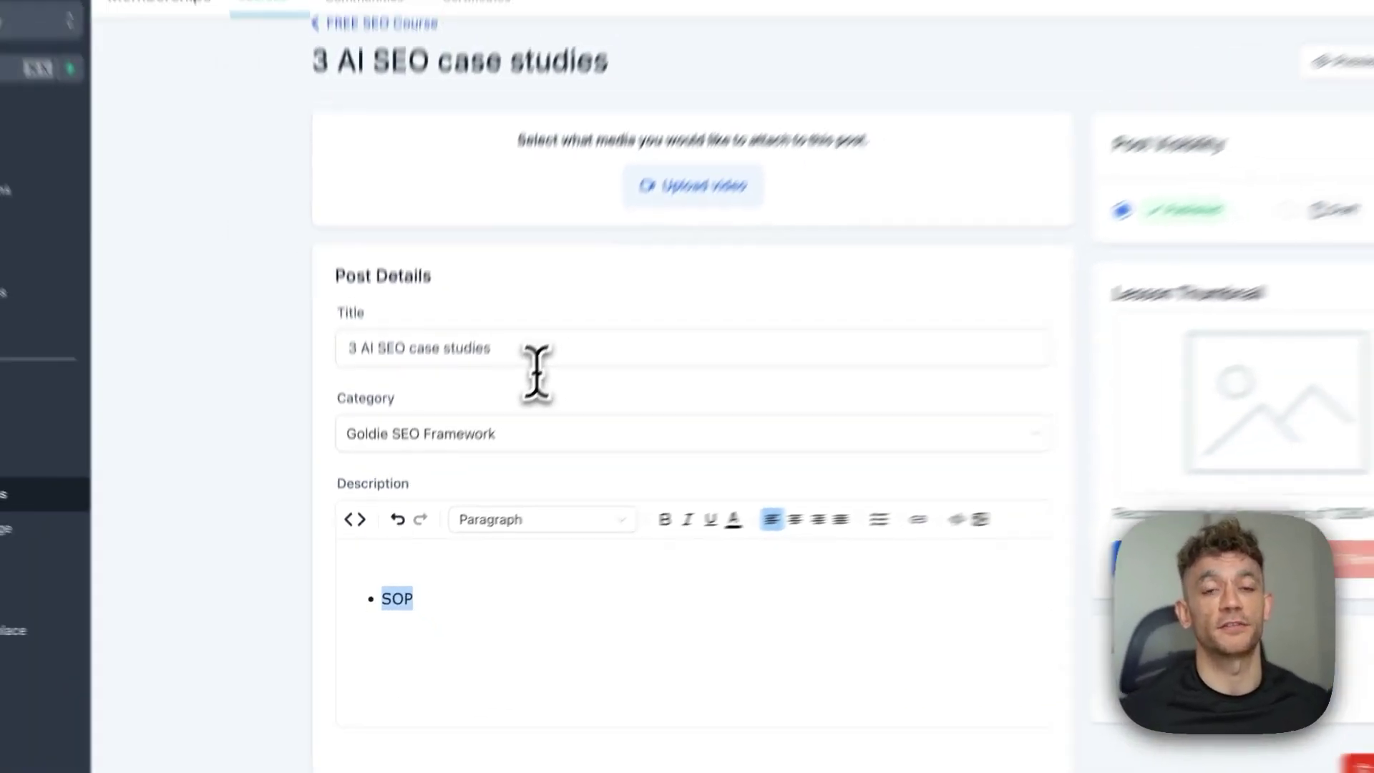
key("super+v")
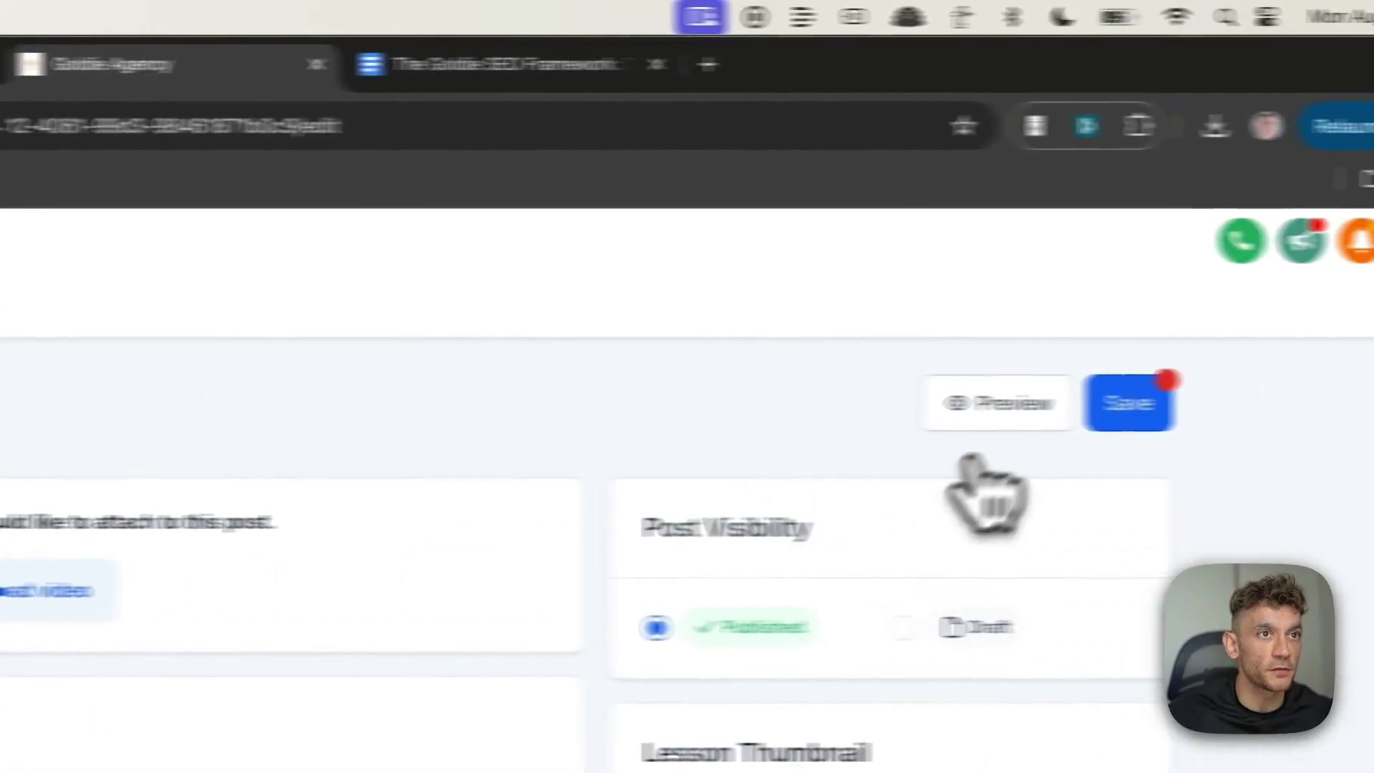
Save the lesson and bookmark its editing page in the Bookmarks Bar
left_click(1170, 202)
left_click(805, 125)
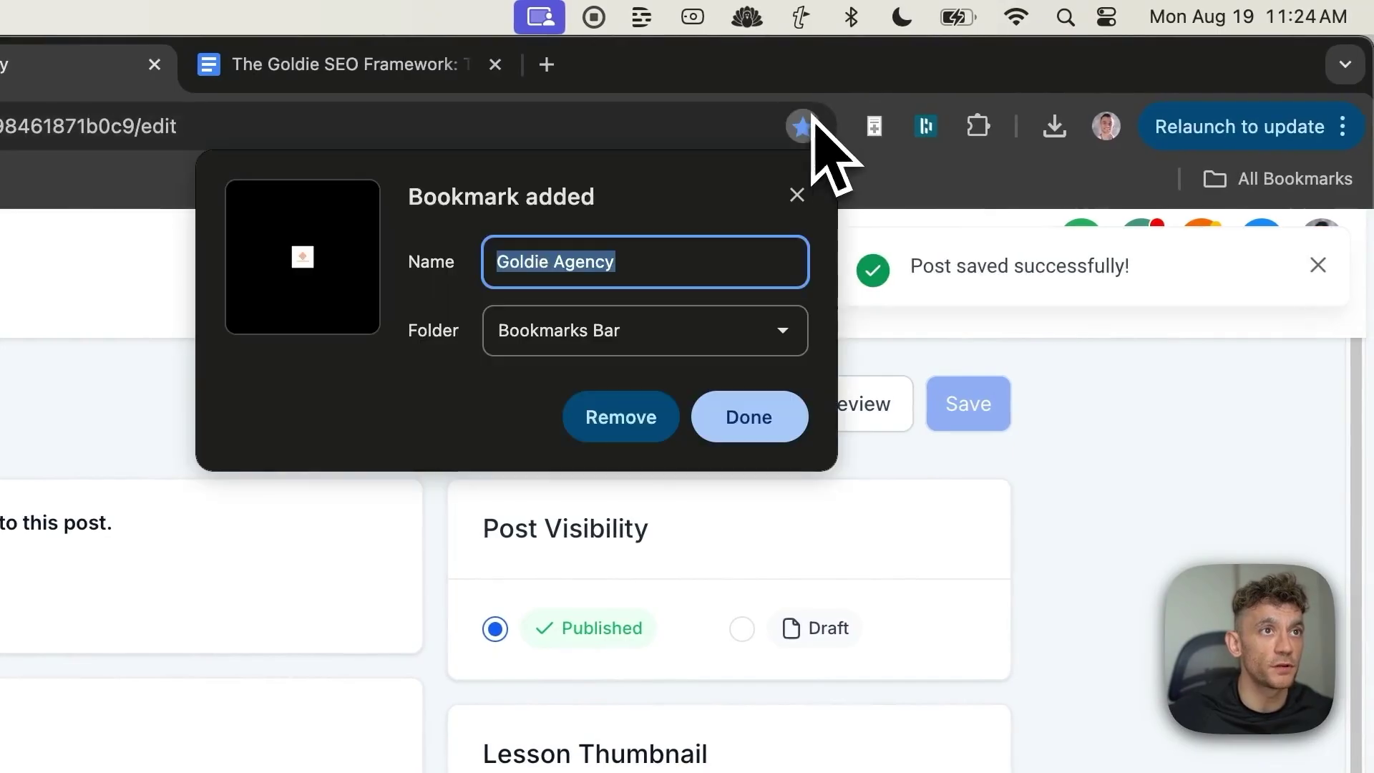
left_click(769, 412)
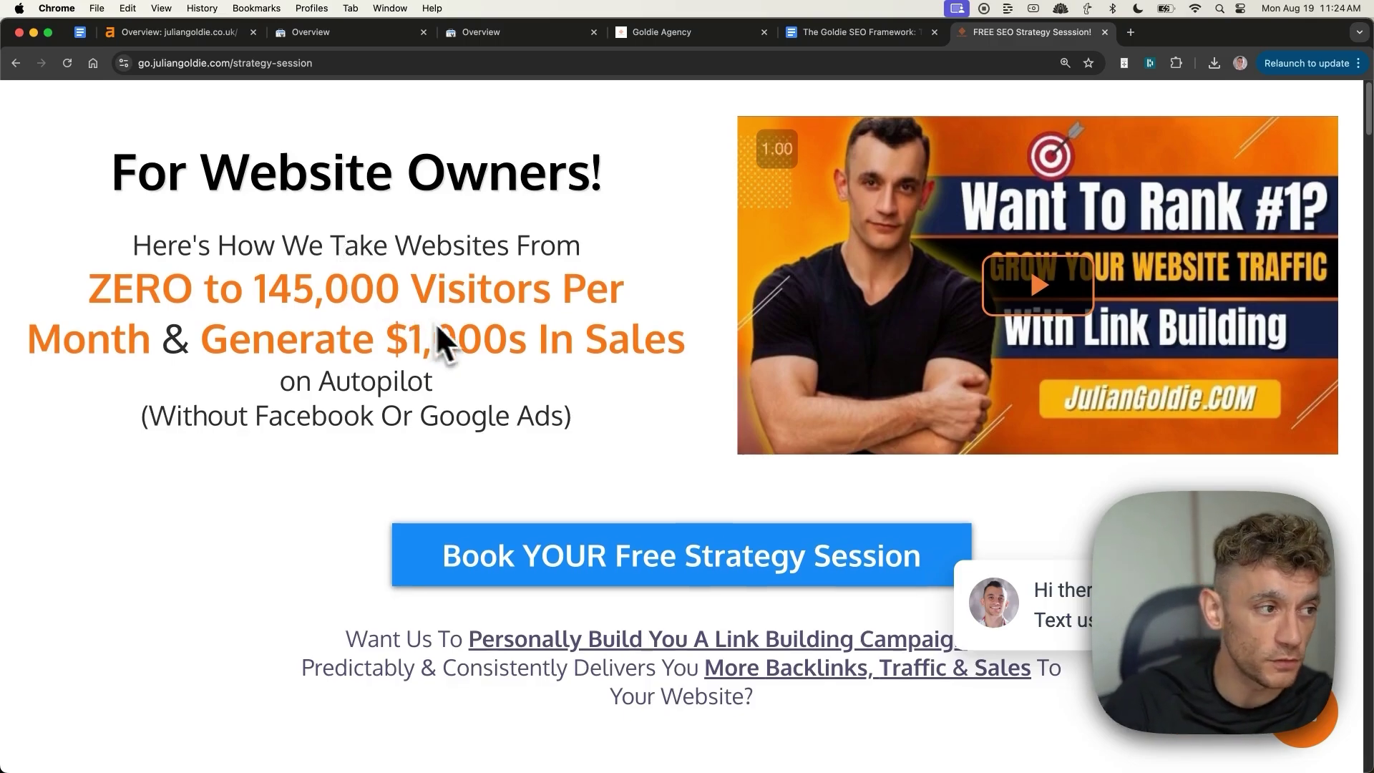
Look through the FREE SEO Strategy Session page, examining the six listed benefits of the link building session
scroll(444, 344, "down", 15)
scroll(392, 347, "up", 2)
scroll(149, 301, "up", 2)
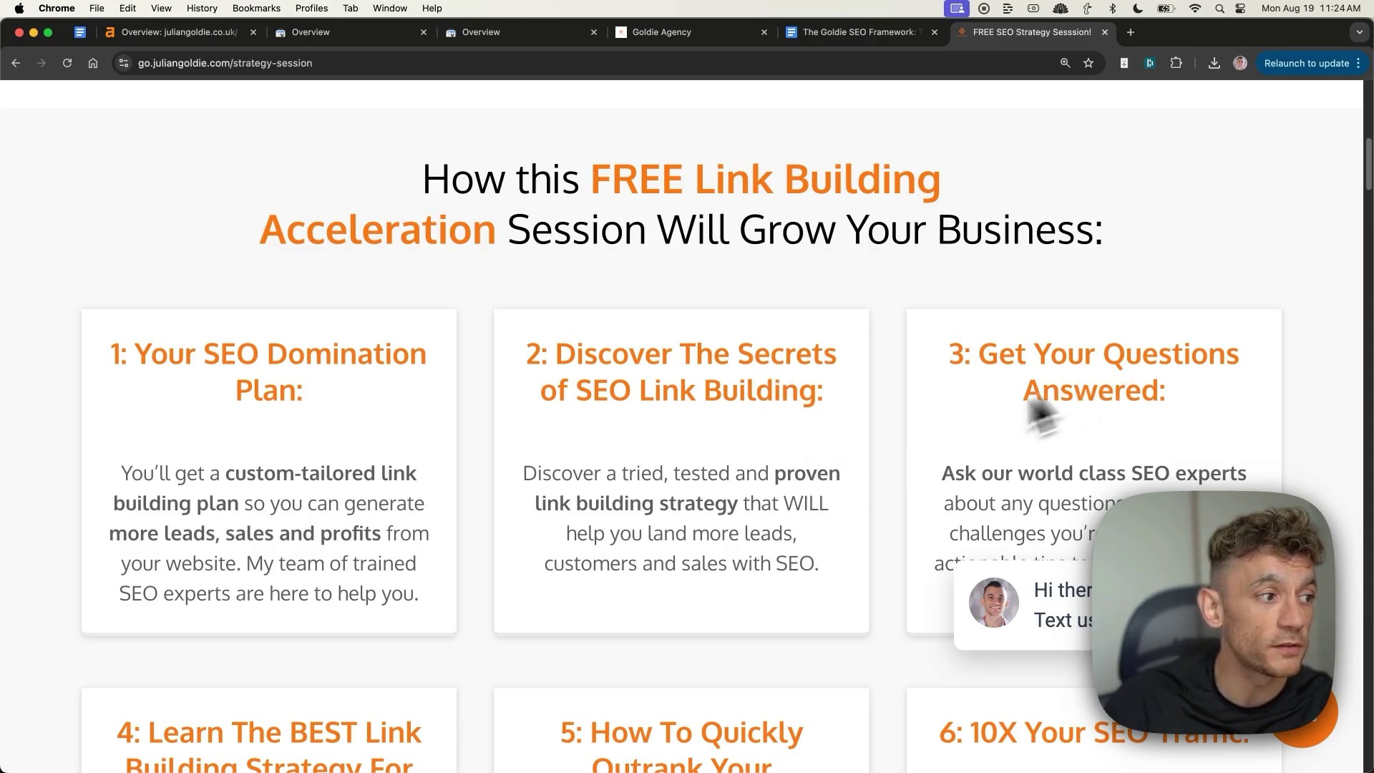
scroll(1027, 419, "down", 3)
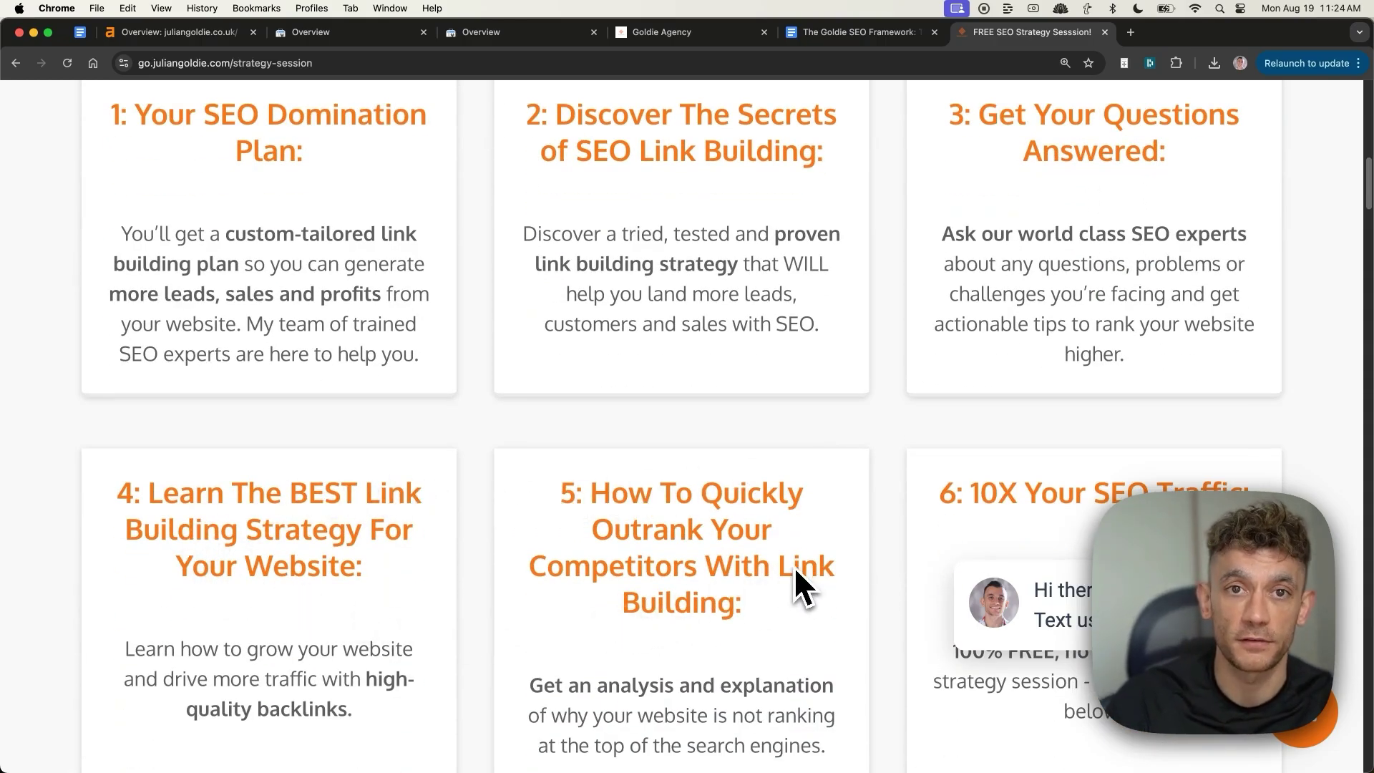
scroll(792, 577, "up", 10)
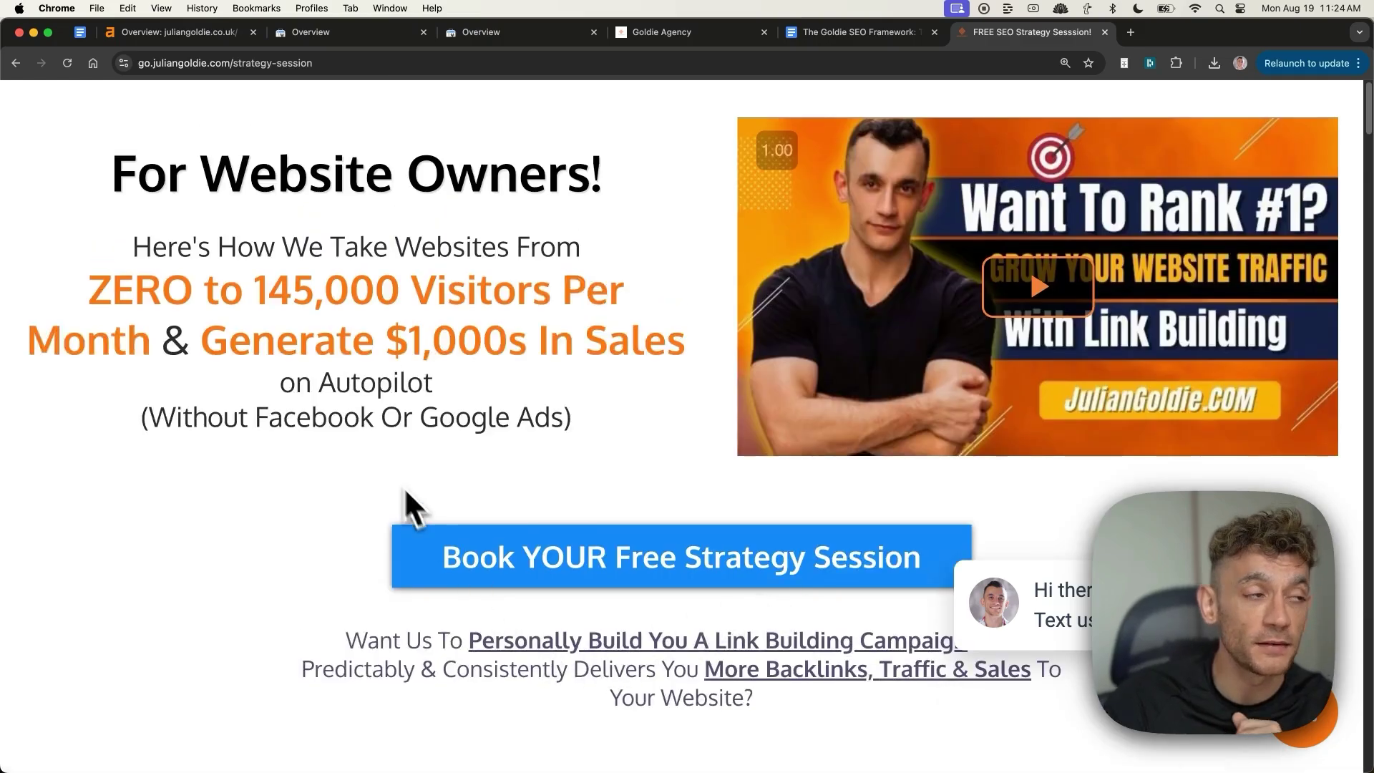